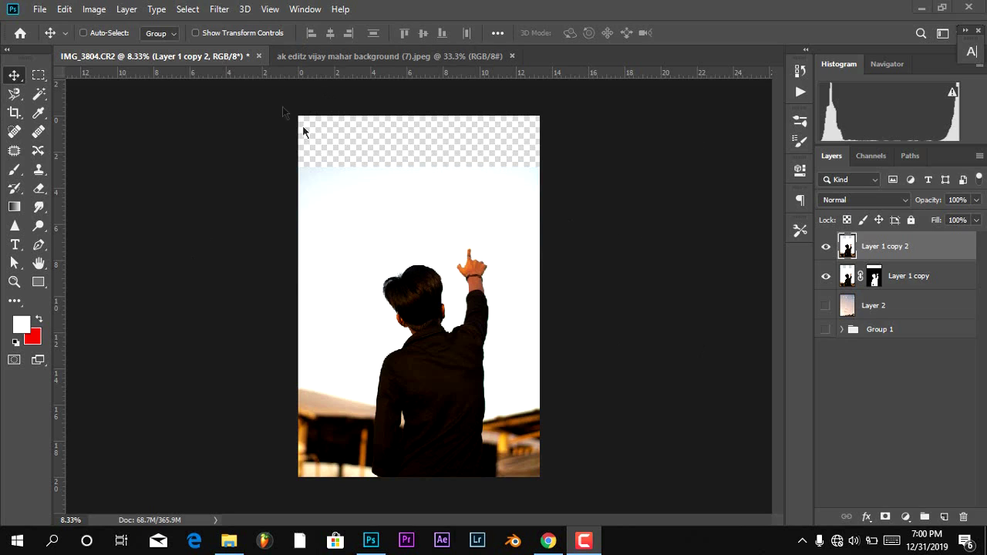
Hide the Layer 1 copy 2 layer and delete it from the IMG_3804.CR2 document.
{"action": "left_click", "coordinate": [352, 56]}
{"action": "left_click", "coordinate": [228, 57]}
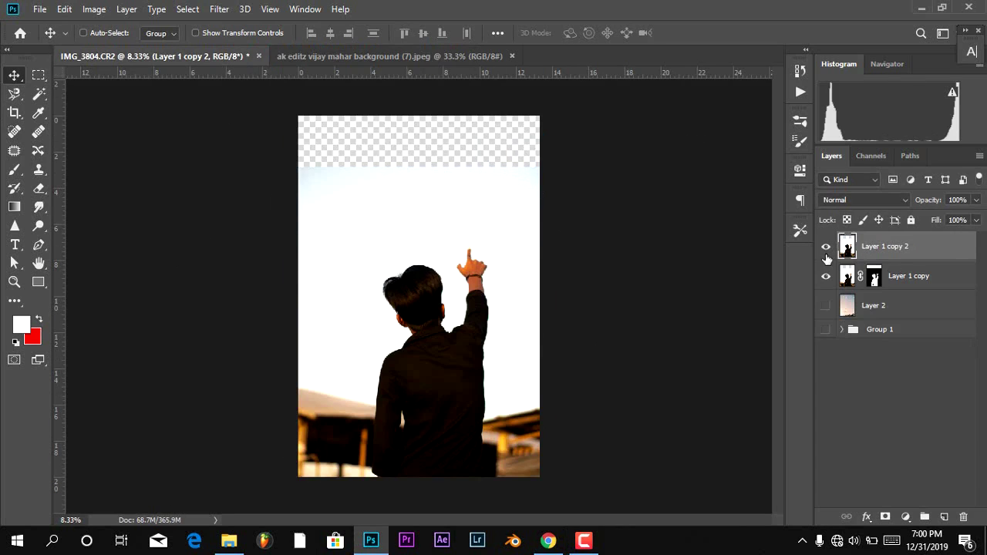
{"action": "left_click", "coordinate": [826, 246]}
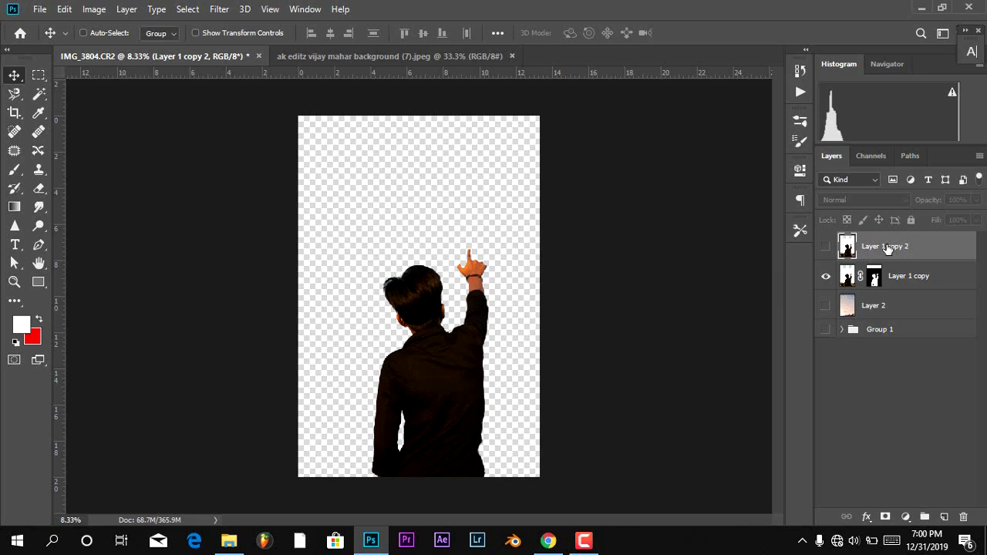
{"action": "right_click", "coordinate": [937, 251]}
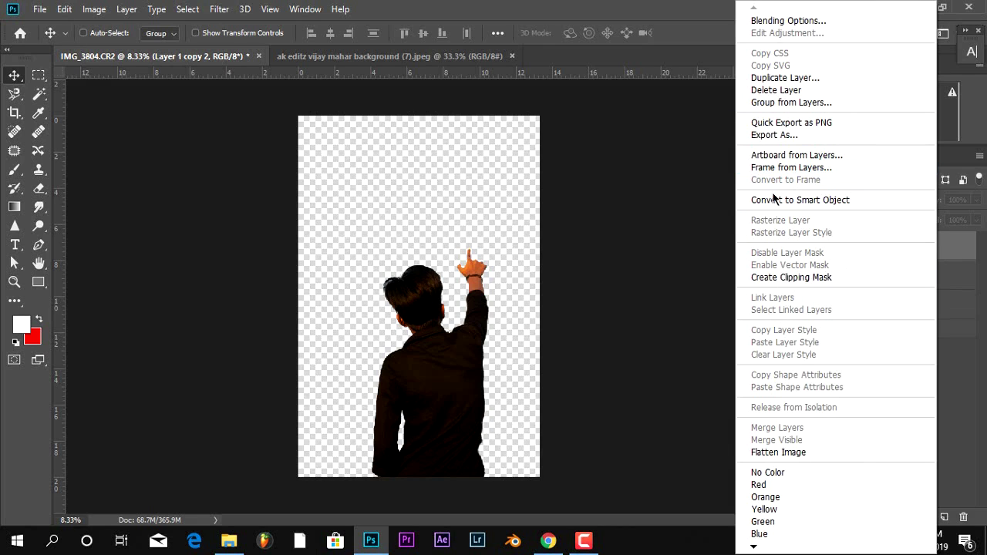
{"action": "left_click", "coordinate": [784, 94]}
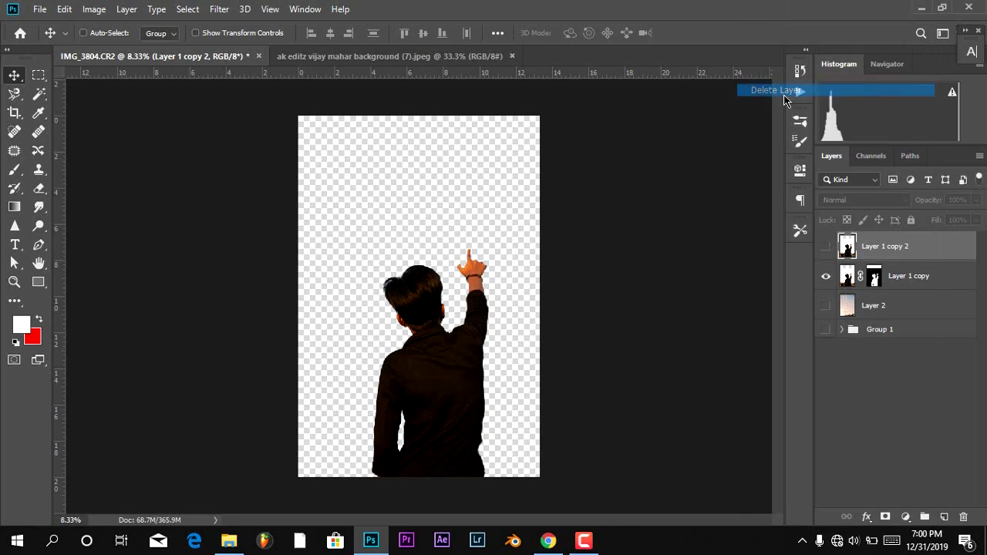
{"action": "left_click", "coordinate": [428, 210]}
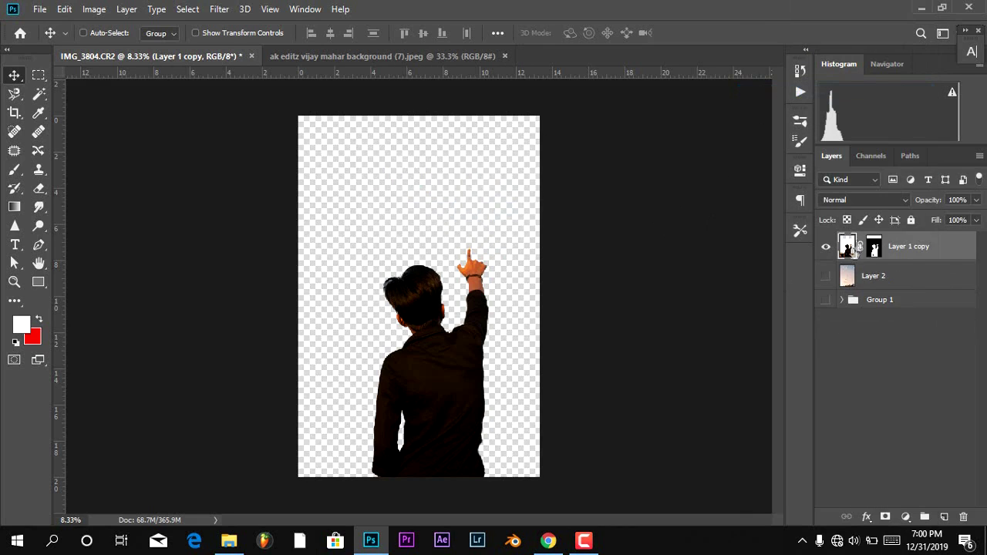
Show the Layer 2 sky background and apply the layer mask of Layer 1 copy permanently.
{"action": "left_click", "coordinate": [875, 248]}
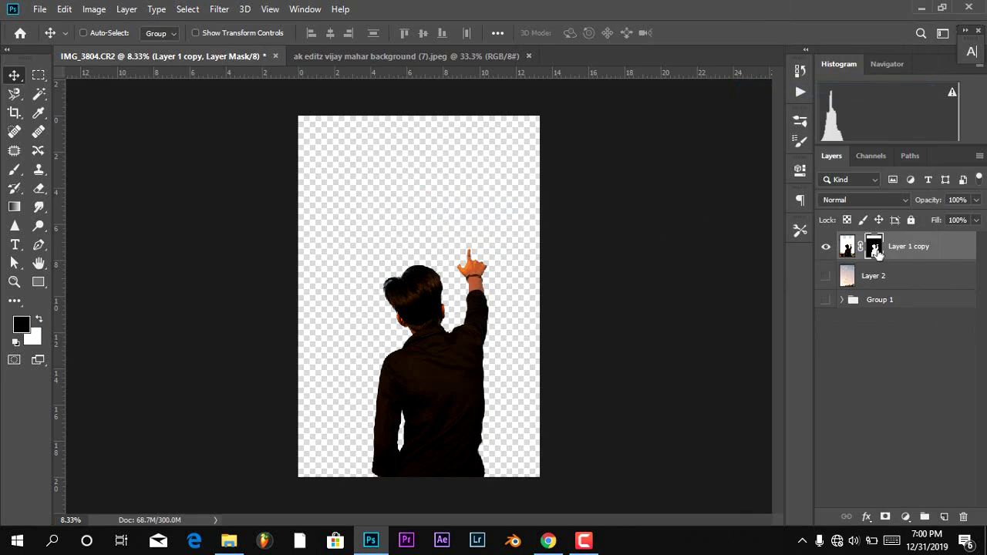
{"action": "left_click", "coordinate": [826, 276]}
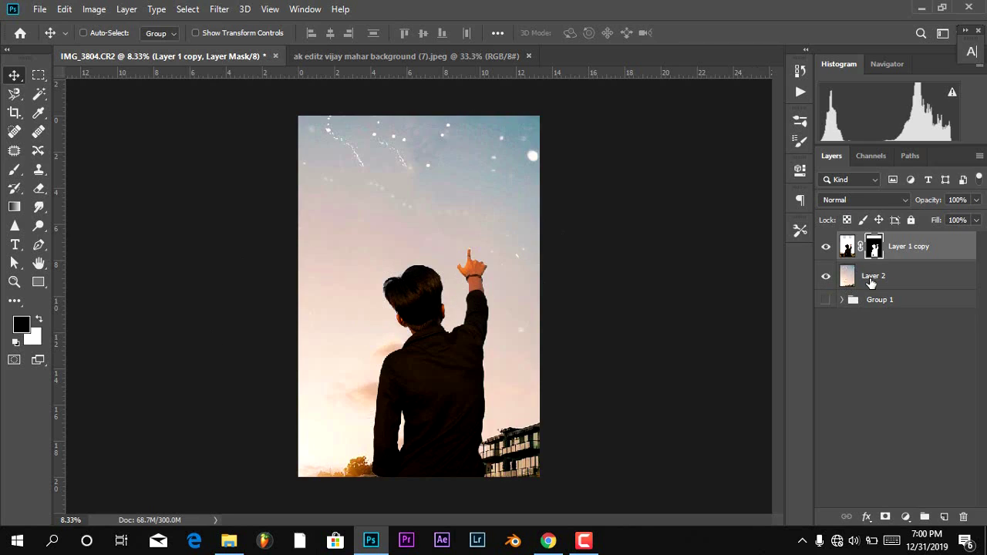
{"action": "left_click", "coordinate": [871, 281]}
{"action": "left_click", "coordinate": [877, 246]}
{"action": "right_click", "coordinate": [877, 247]}
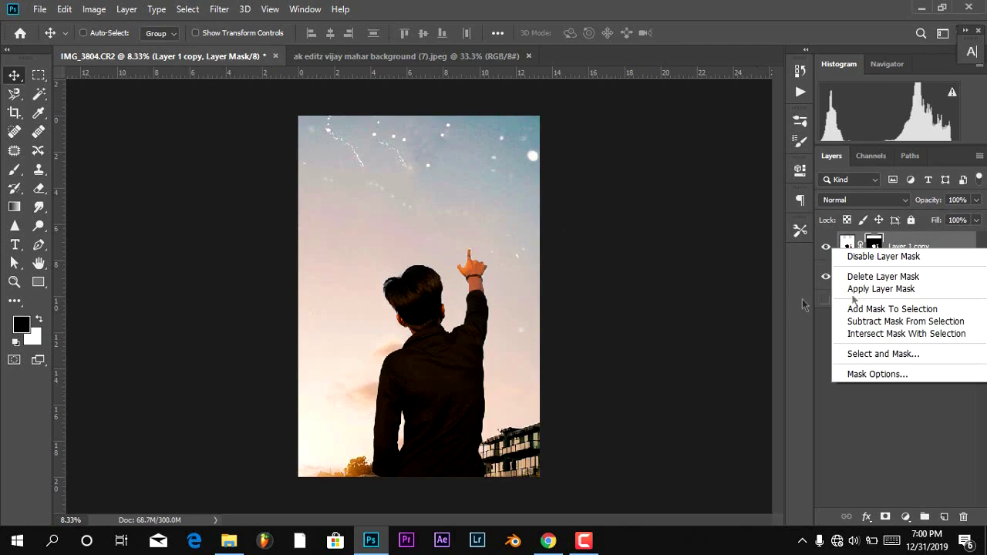
{"action": "left_click", "coordinate": [861, 288]}
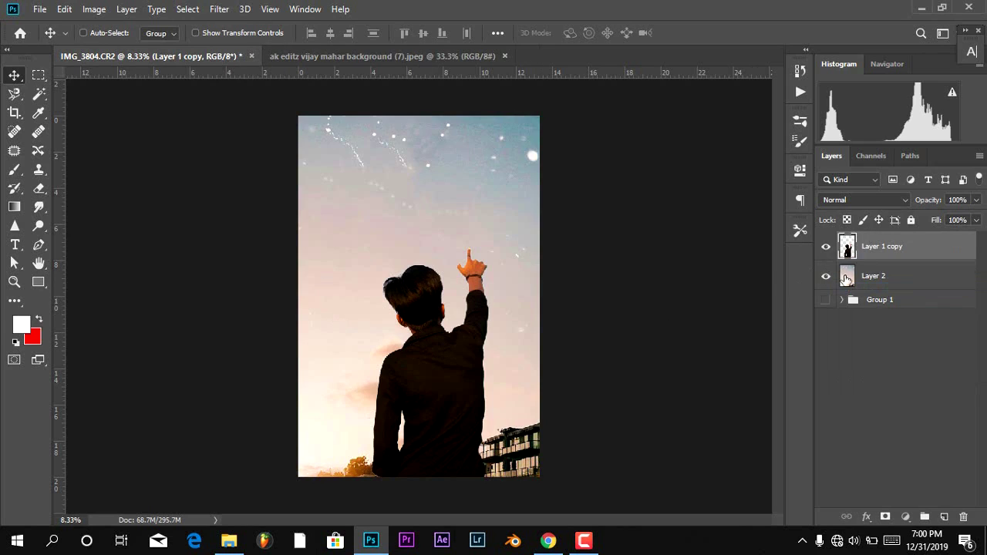
Start a Camera Raw adjustment on Layer 2 with a cooler temperature, Exposure -2.05, Texture +39 and Clarity +45.
{"action": "left_click", "coordinate": [846, 278]}
{"action": "left_click", "coordinate": [219, 9]}
{"action": "left_click", "coordinate": [238, 97]}
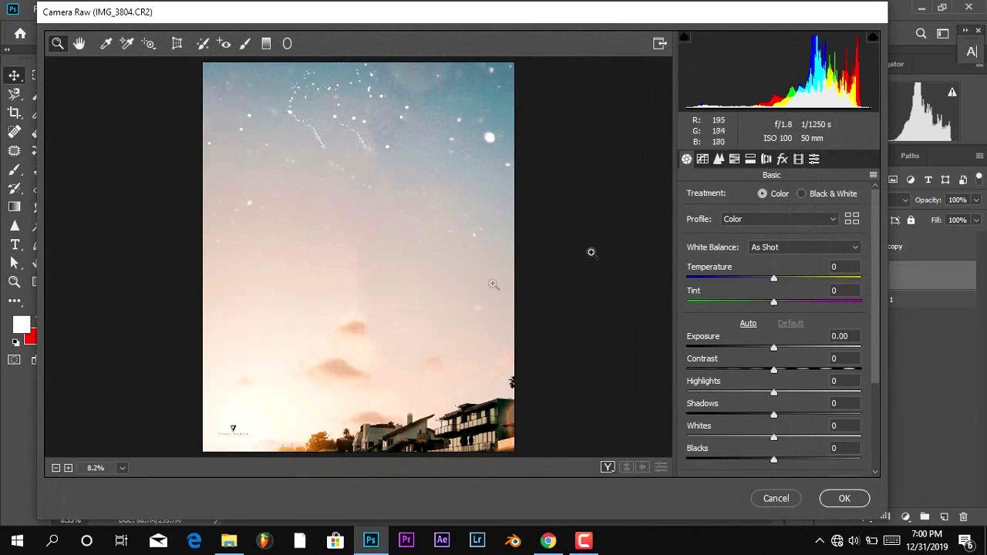
{"action": "left_click_drag", "start_coordinate": [765, 351], "coordinate": [737, 354]}
{"action": "left_click_drag", "start_coordinate": [773, 284], "coordinate": [735, 287]}
{"action": "scroll", "coordinate": [776, 422], "scroll_direction": "down", "scroll_amount": 3}
{"action": "left_click_drag", "start_coordinate": [776, 384], "coordinate": [806, 362]}
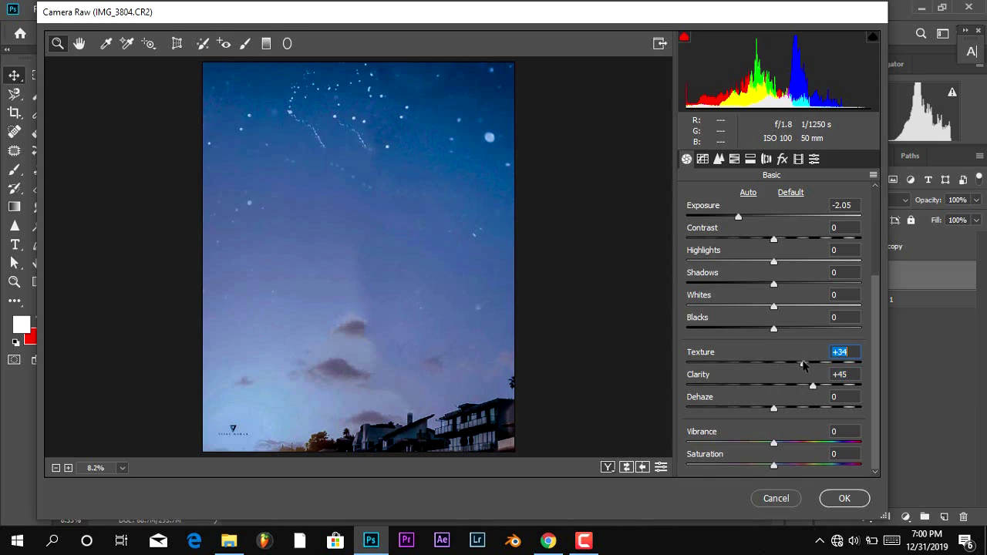
Set Vibrance +50, Saturation +40, Blacks -19, Whites -63 and Shadows +41, and apply the Camera Raw filter to the sky.
{"action": "left_click_drag", "start_coordinate": [786, 444], "coordinate": [817, 442]}
{"action": "left_click_drag", "start_coordinate": [774, 465], "coordinate": [809, 461]}
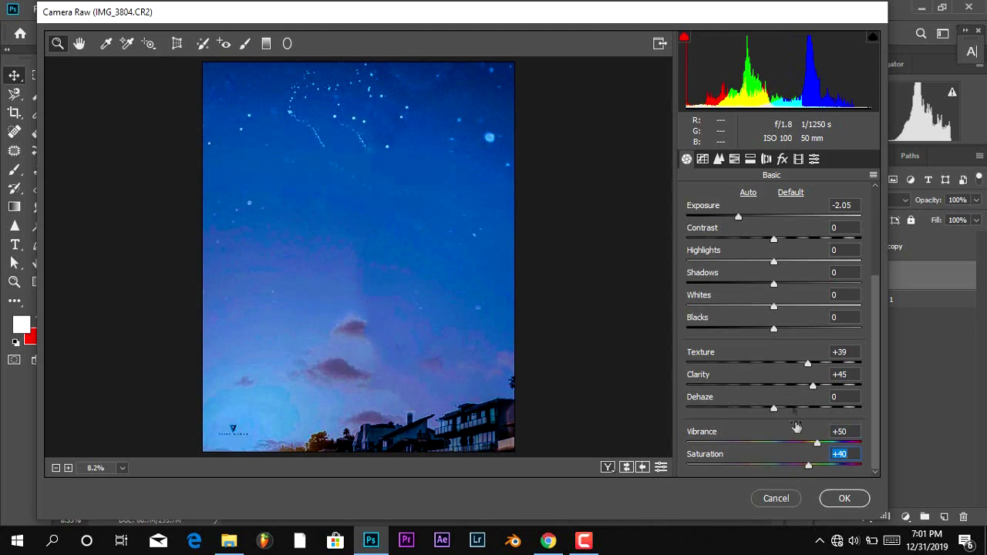
{"action": "left_click_drag", "start_coordinate": [793, 326], "coordinate": [718, 307]}
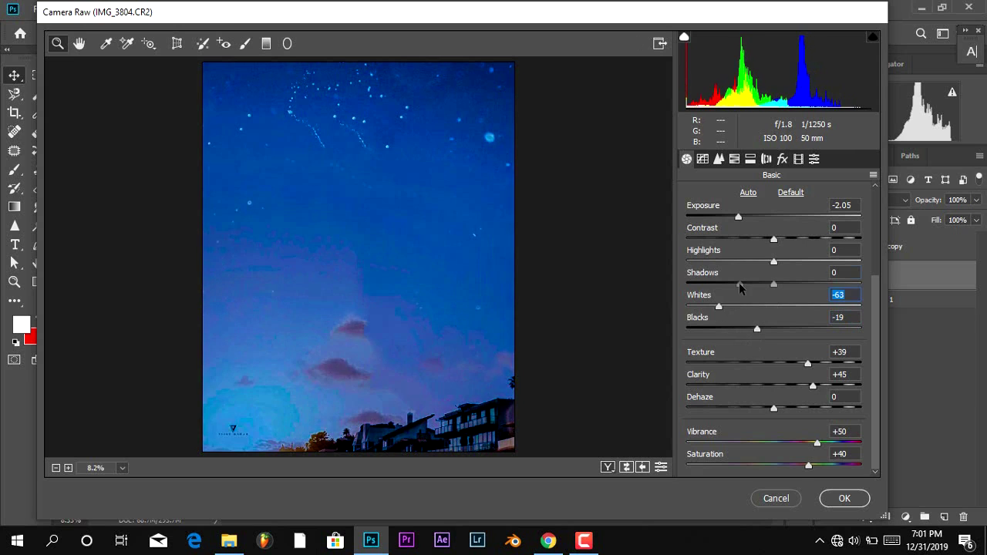
{"action": "left_click_drag", "start_coordinate": [774, 283], "coordinate": [809, 284]}
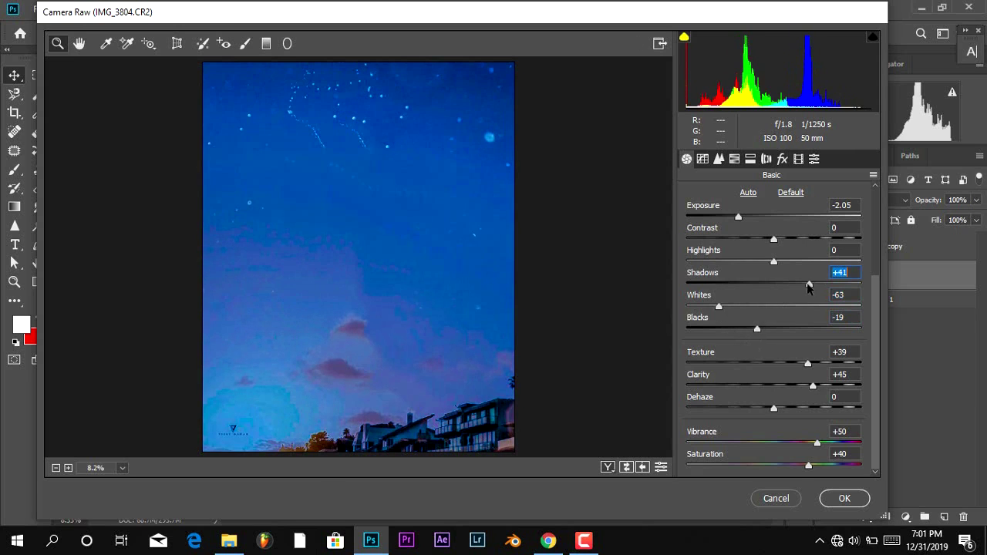
{"action": "left_click", "coordinate": [845, 499]}
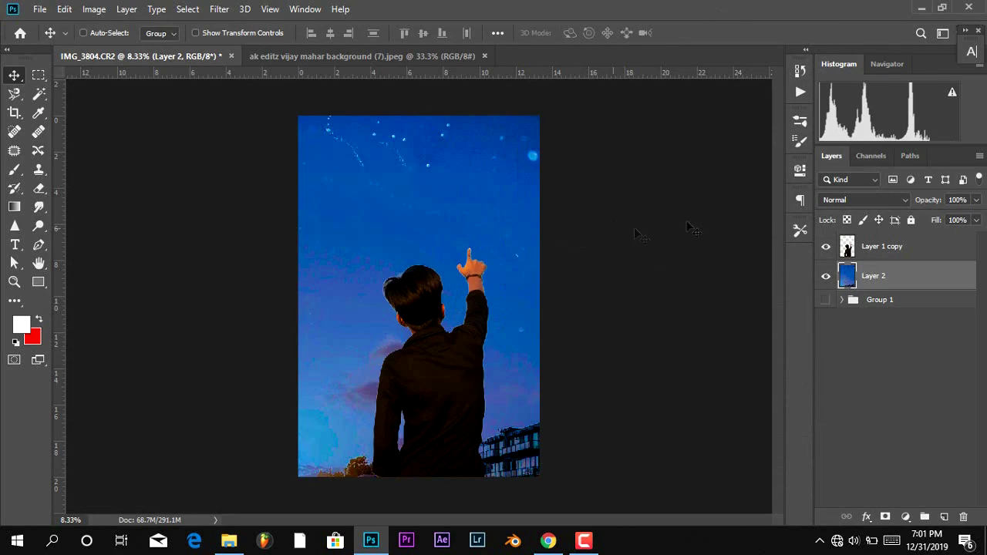
Load the outline of the Layer 1 copy figure as a selection and contract it by 2 pixels.
{"action": "left_click", "coordinate": [848, 252], "text": "ctrl"}
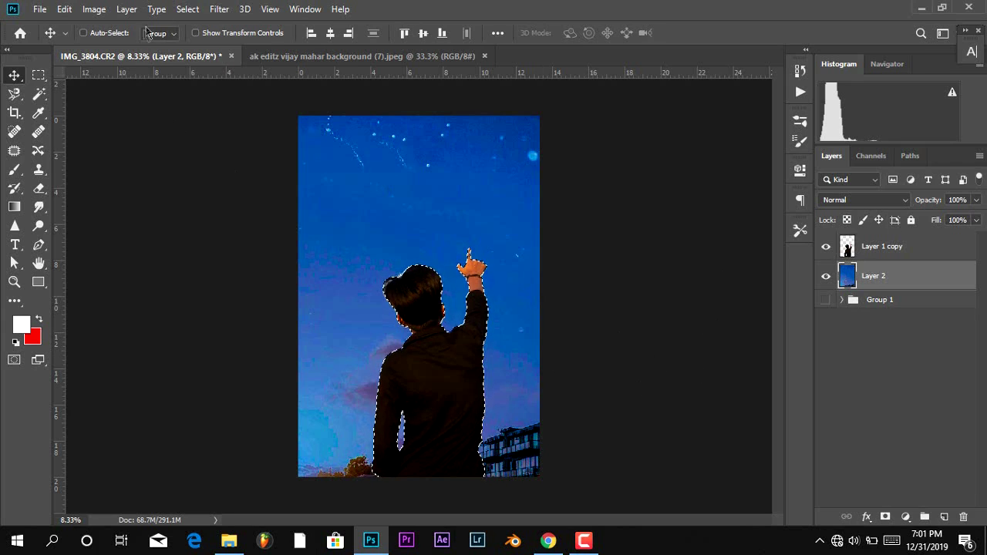
{"action": "left_click", "coordinate": [186, 9]}
{"action": "mouse_move", "coordinate": [247, 214]}
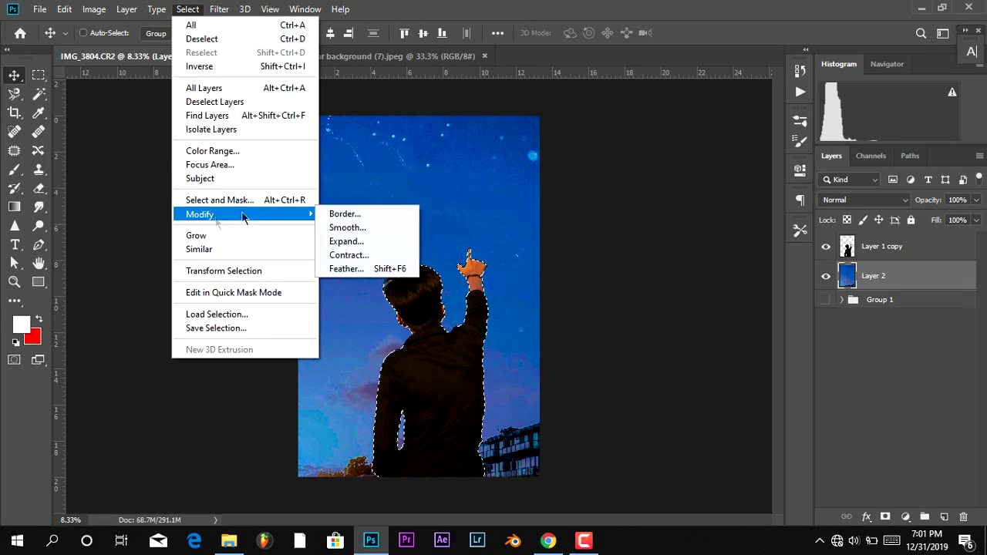
{"action": "left_click", "coordinate": [358, 255]}
{"action": "type", "text": "2"}
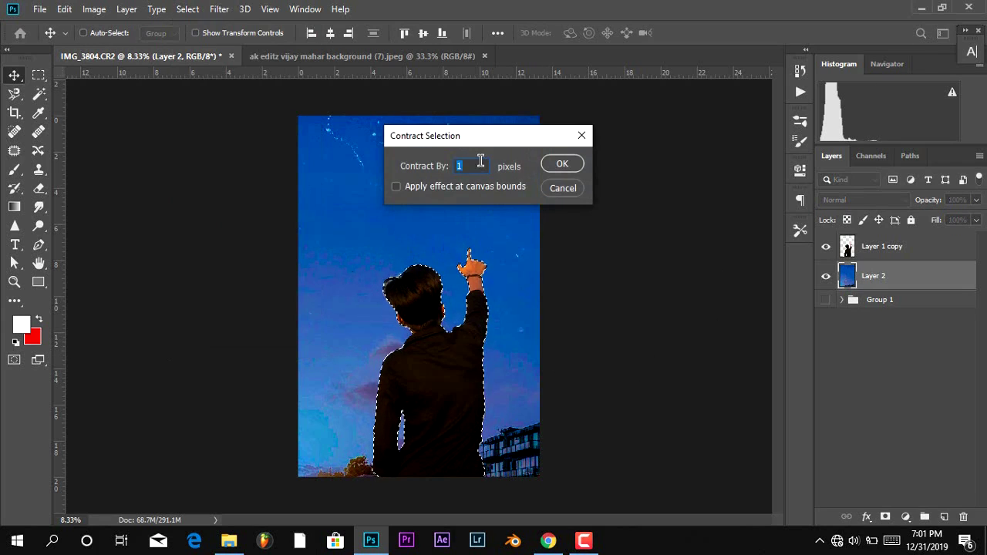
{"action": "left_click", "coordinate": [565, 166]}
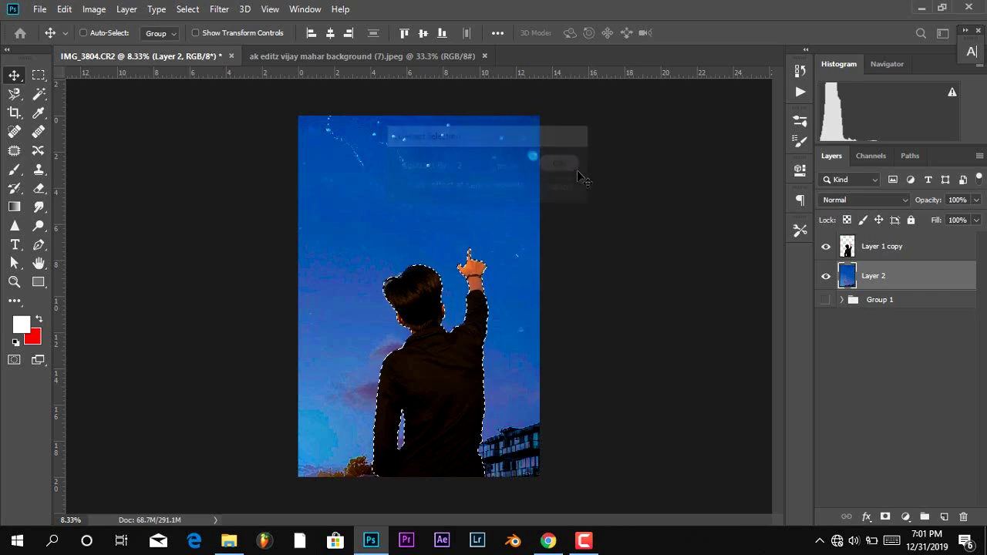
Mask Layer 1 copy, not Layer 2, with the contracted selection and apply that mask to trim the figure's edges.
{"action": "left_click", "coordinate": [886, 518]}
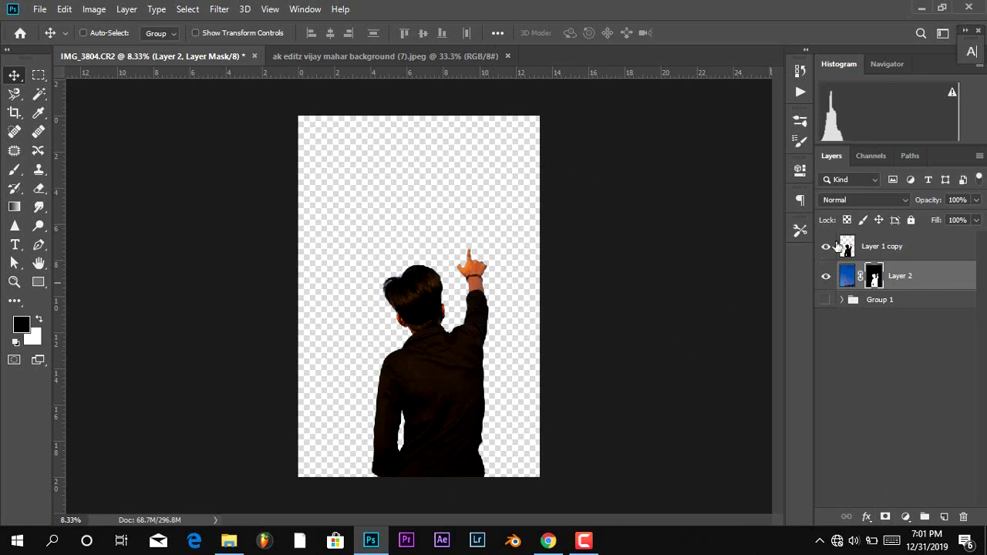
{"action": "key", "text": "ctrl+z"}
{"action": "left_click", "coordinate": [887, 249]}
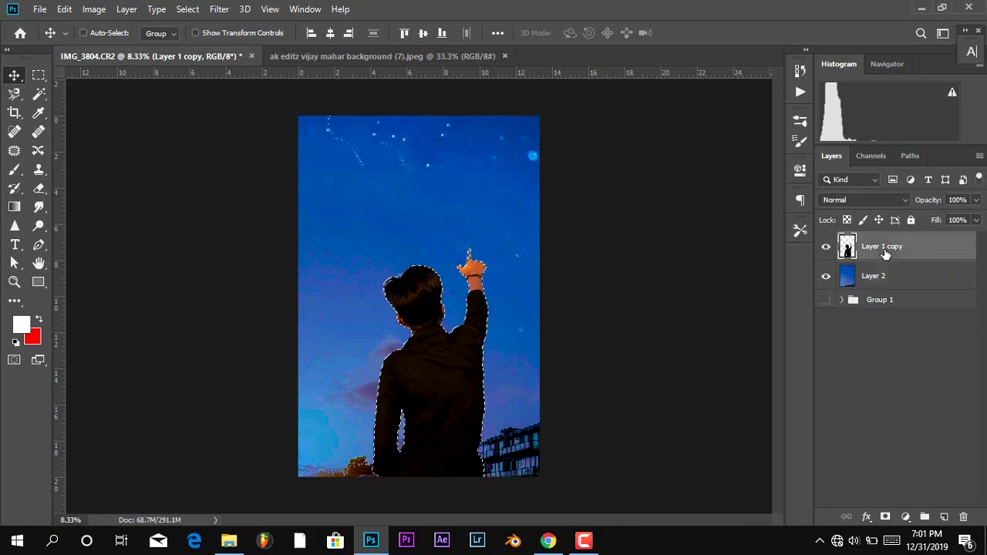
{"action": "left_click", "coordinate": [188, 9]}
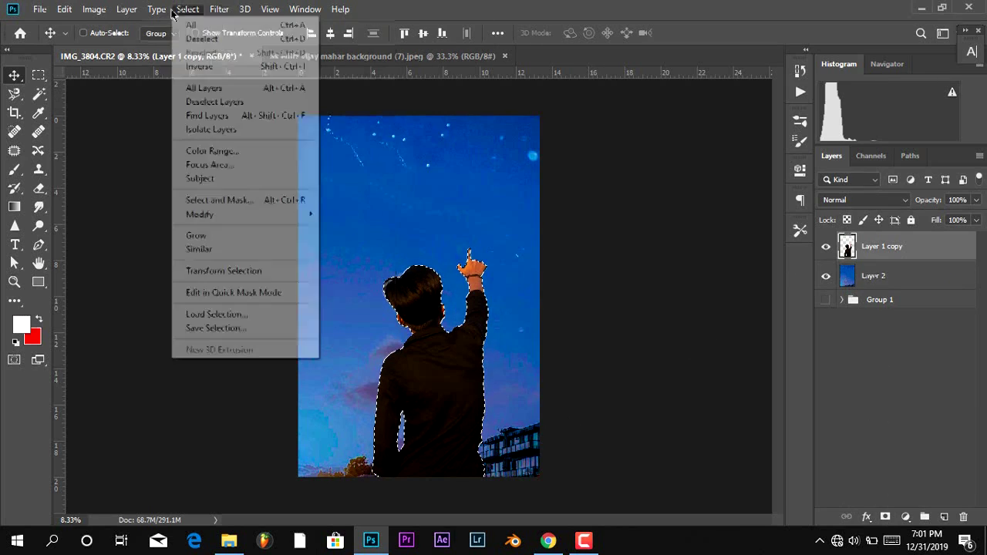
{"action": "left_click", "coordinate": [340, 9]}
{"action": "left_click", "coordinate": [884, 519]}
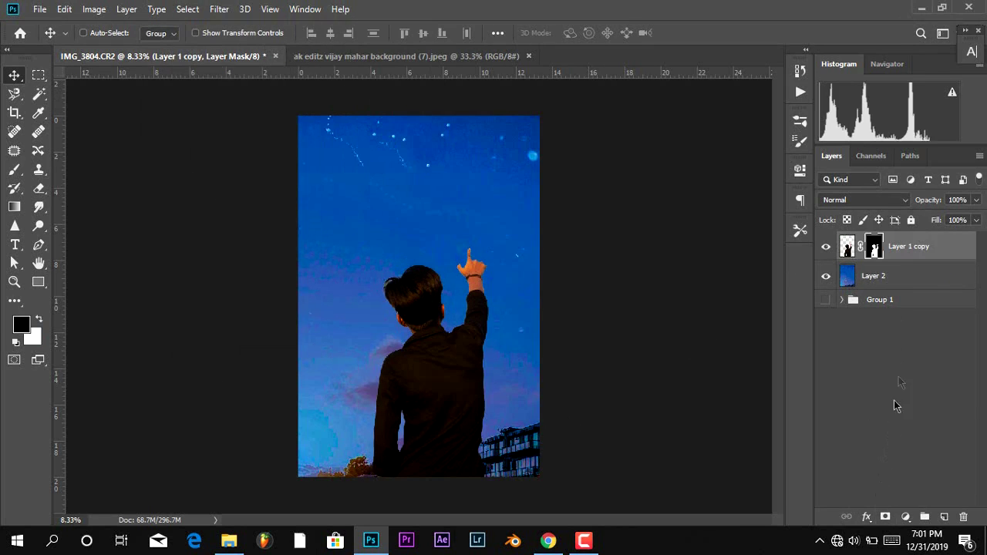
{"action": "right_click", "coordinate": [874, 257]}
{"action": "left_click", "coordinate": [880, 298]}
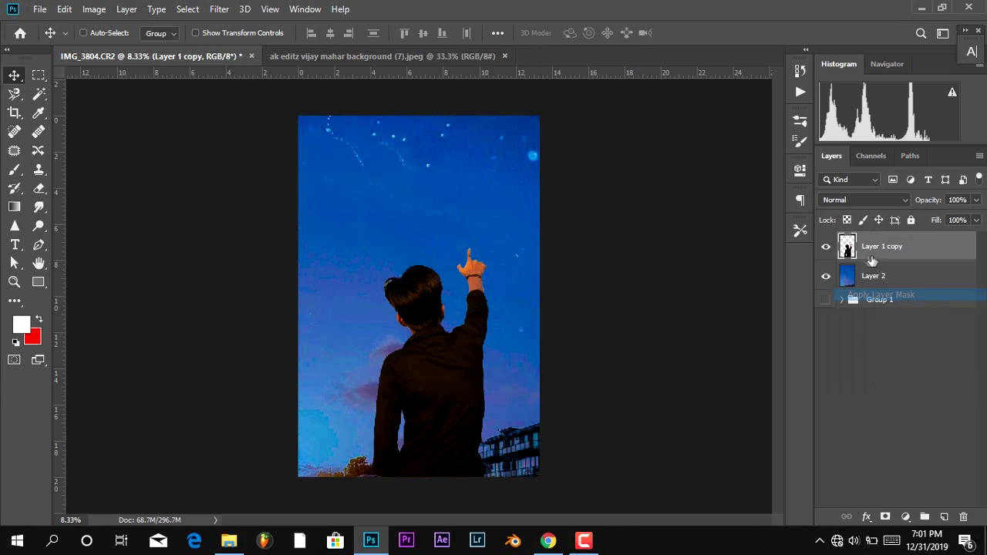
Move the cut-out figure on Layer 1 copy slightly left over the night sky.
{"action": "right_click", "coordinate": [846, 251]}
{"action": "left_click", "coordinate": [934, 356]}
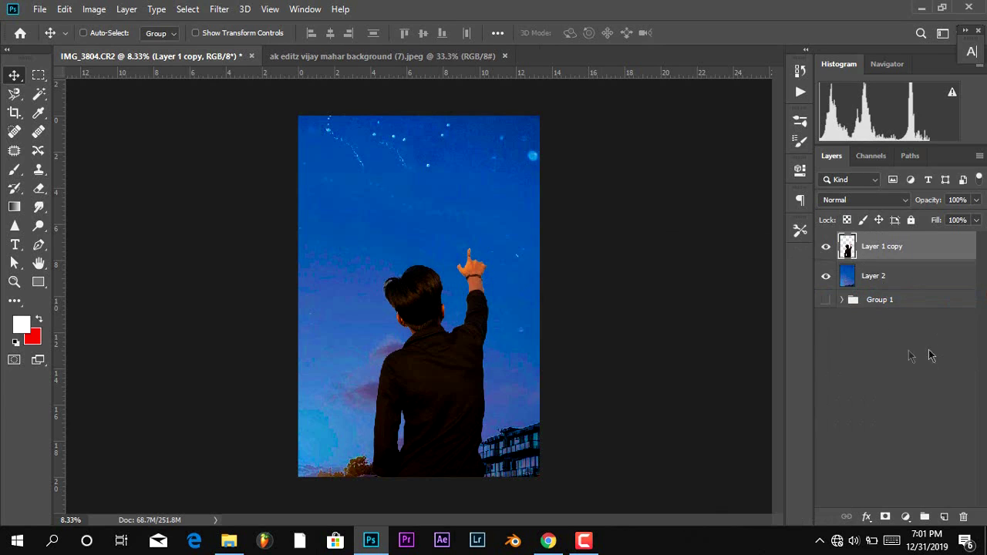
{"action": "mouse_move", "coordinate": [460, 407]}
{"action": "left_mouse_down"}
{"action": "mouse_move", "coordinate": [394, 417]}
{"action": "mouse_move", "coordinate": [436, 405]}
{"action": "mouse_move", "coordinate": [535, 416]}
{"action": "mouse_move", "coordinate": [486, 420]}
{"action": "mouse_move", "coordinate": [419, 407]}
{"action": "mouse_move", "coordinate": [459, 402]}
{"action": "left_mouse_up"}
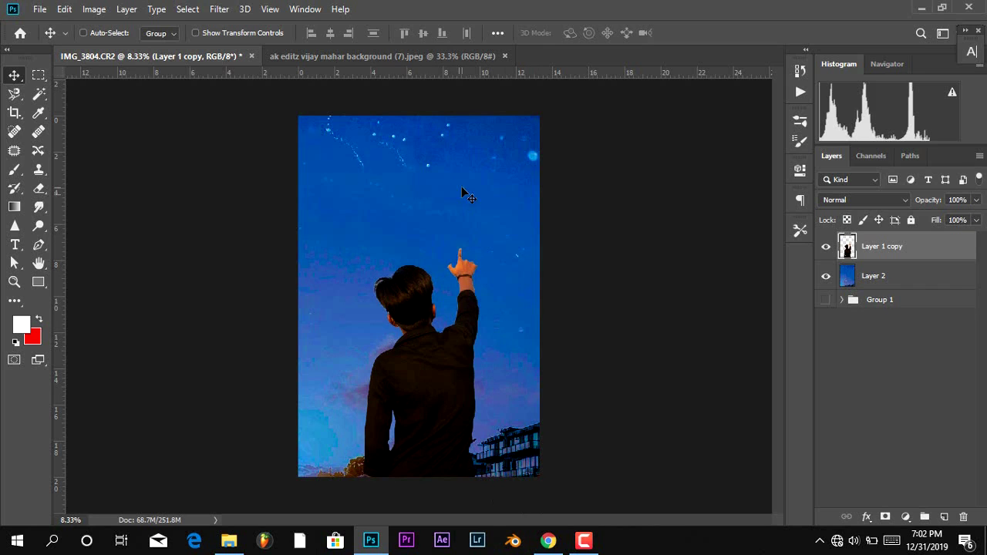
{"action": "left_click", "coordinate": [389, 57]}
{"action": "left_click_drag", "start_coordinate": [386, 193], "coordinate": [483, 222]}
Switch to Chrome, turn Wi-Fi on and connect to a wireless network.
{"action": "left_click", "coordinate": [547, 541]}
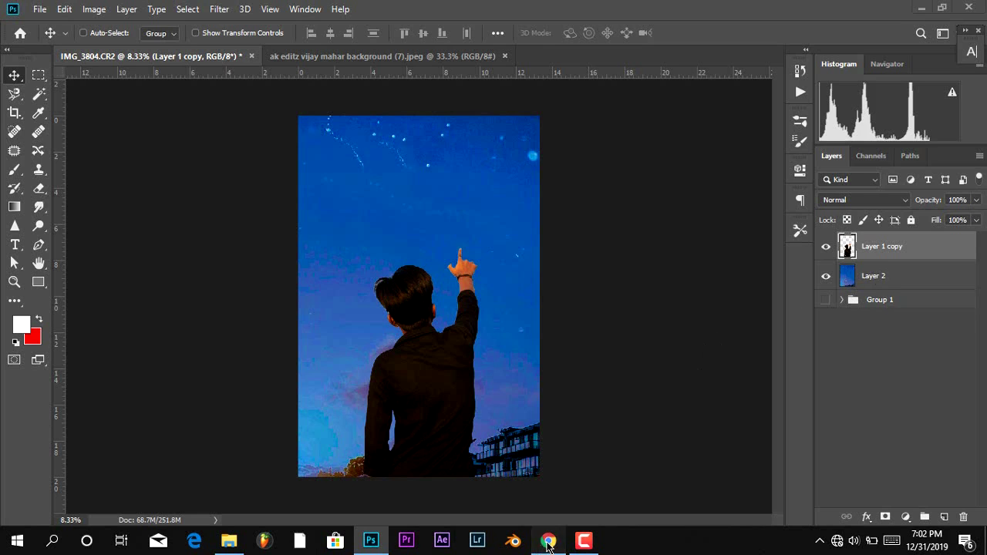
{"action": "left_click", "coordinate": [841, 542]}
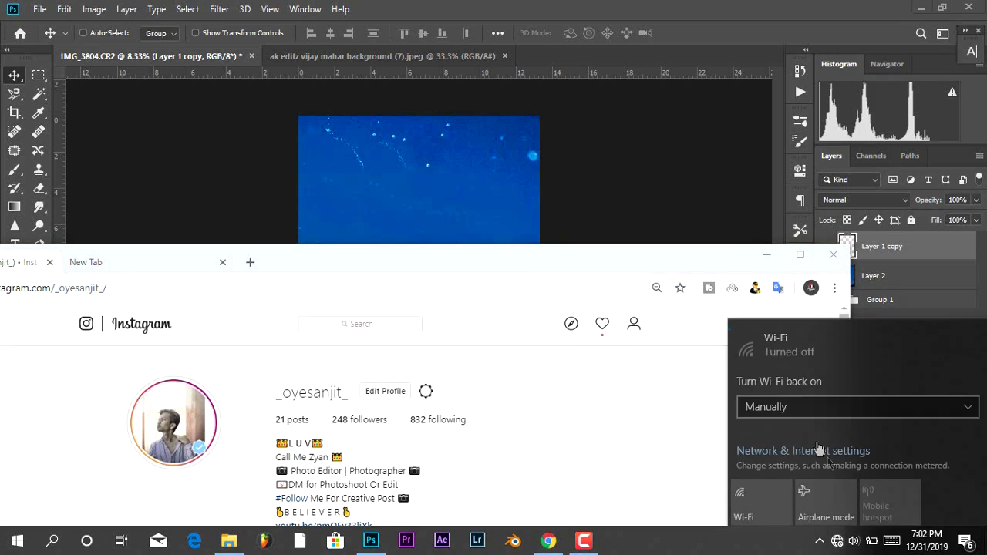
{"action": "left_click", "coordinate": [764, 505]}
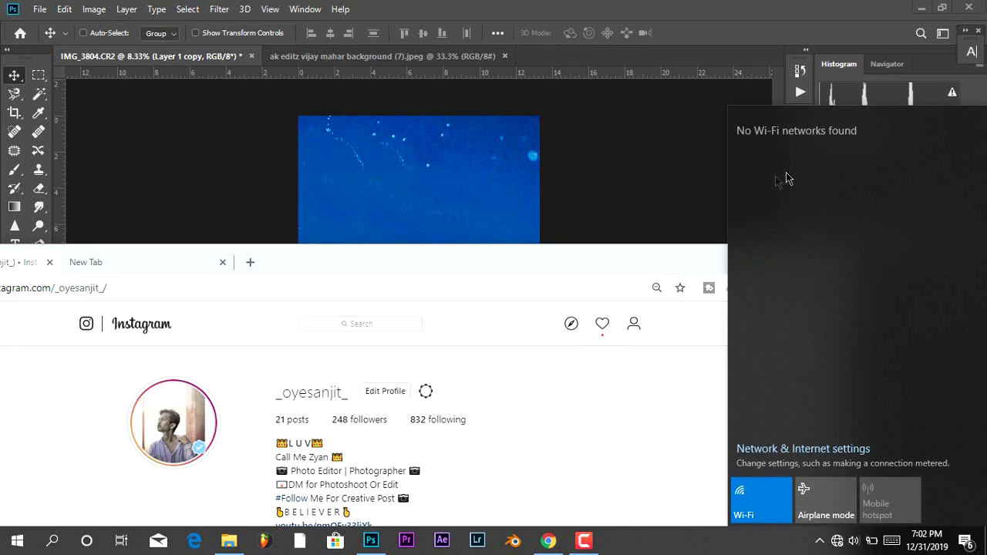
{"action": "left_click", "coordinate": [817, 135]}
{"action": "left_click", "coordinate": [896, 204]}
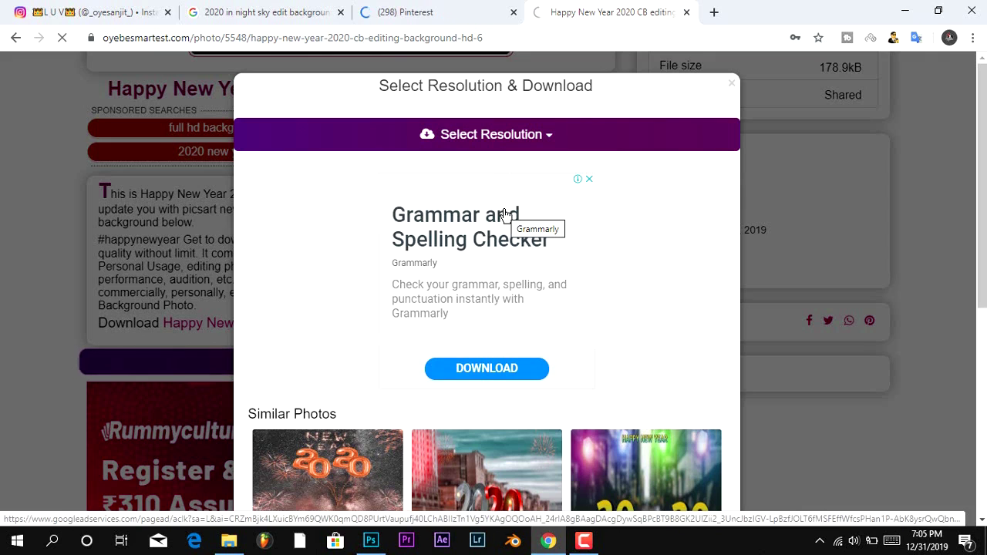
Download the Happy New Year 2020 CB editing background from oyebesmartest.com and close its page.
{"action": "left_click", "coordinate": [430, 12]}
{"action": "left_click", "coordinate": [594, 12]}
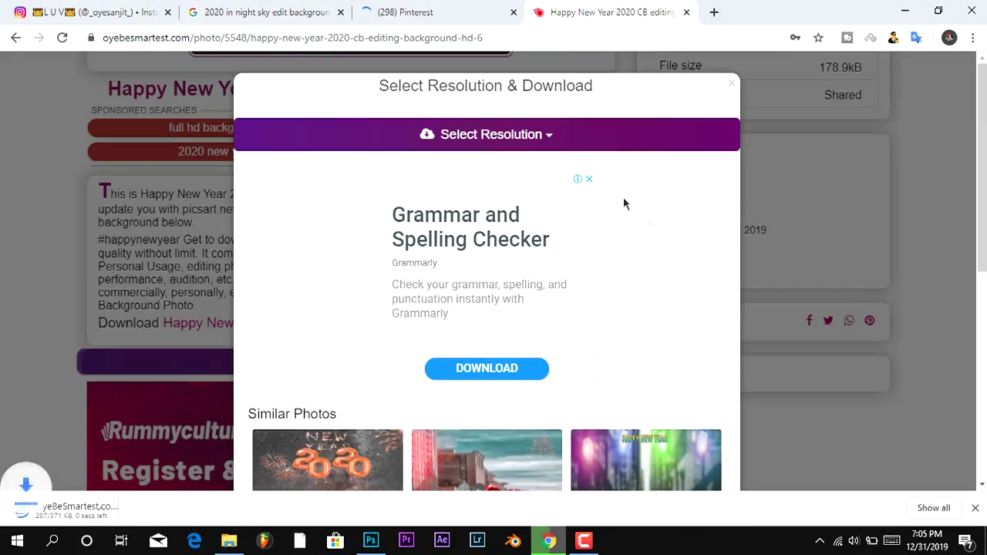
{"action": "left_click", "coordinate": [439, 7]}
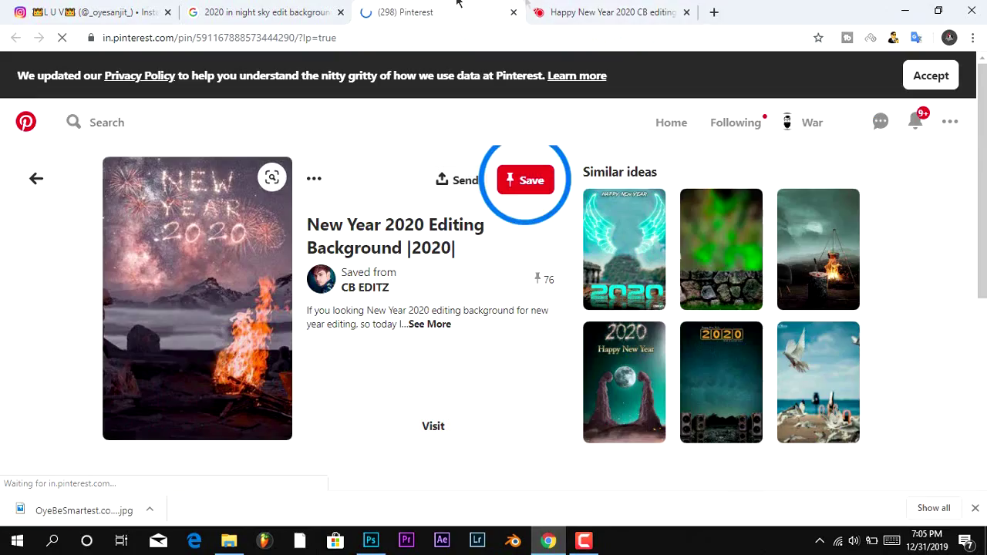
{"action": "left_click", "coordinate": [686, 13]}
Browse Pinterest's New Year 2020 background ideas, open the campfire pin's source site in a new tab, and close the Pinterest page.
{"action": "scroll", "coordinate": [416, 303], "scroll_direction": "down", "scroll_amount": 3}
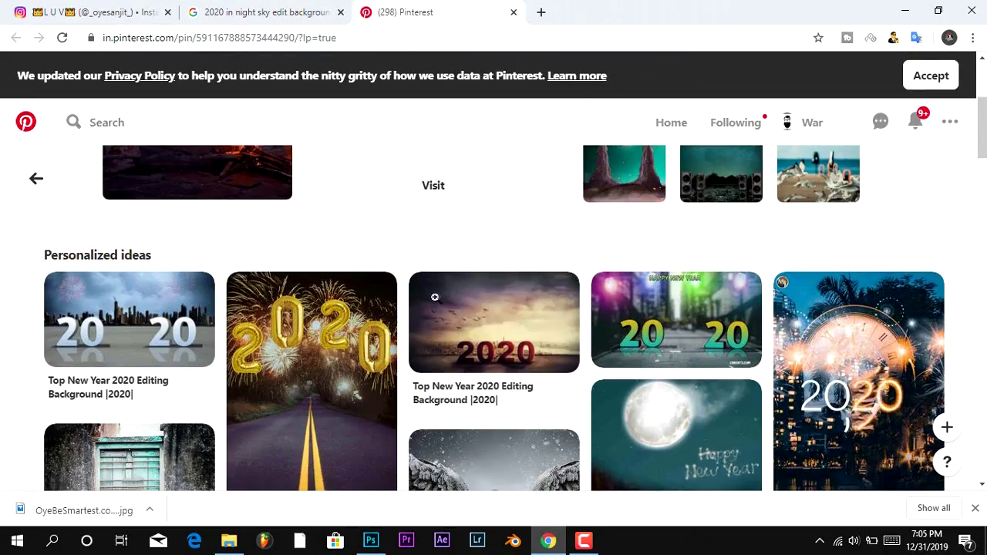
{"action": "scroll", "coordinate": [417, 307], "scroll_direction": "down", "scroll_amount": 5}
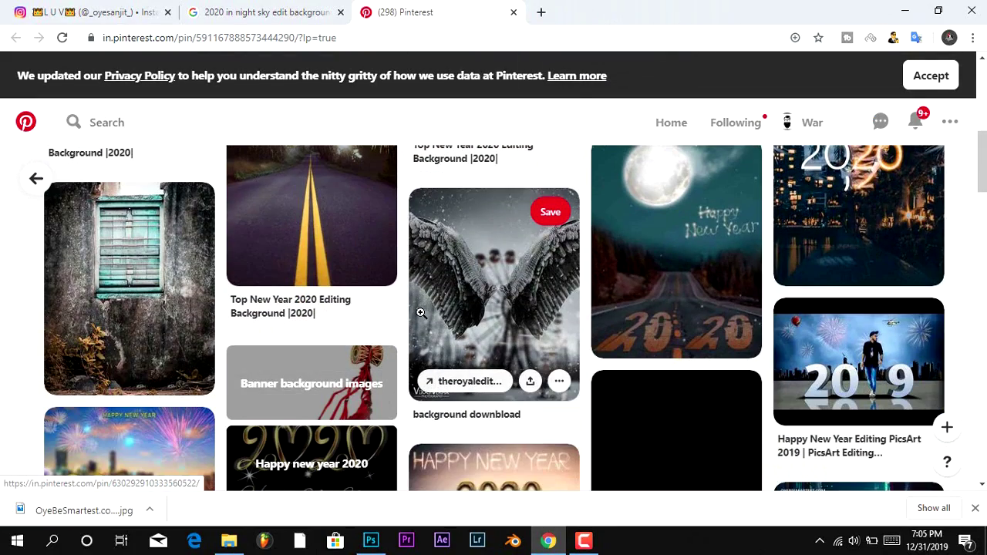
{"action": "scroll", "coordinate": [420, 309], "scroll_direction": "up", "scroll_amount": 3}
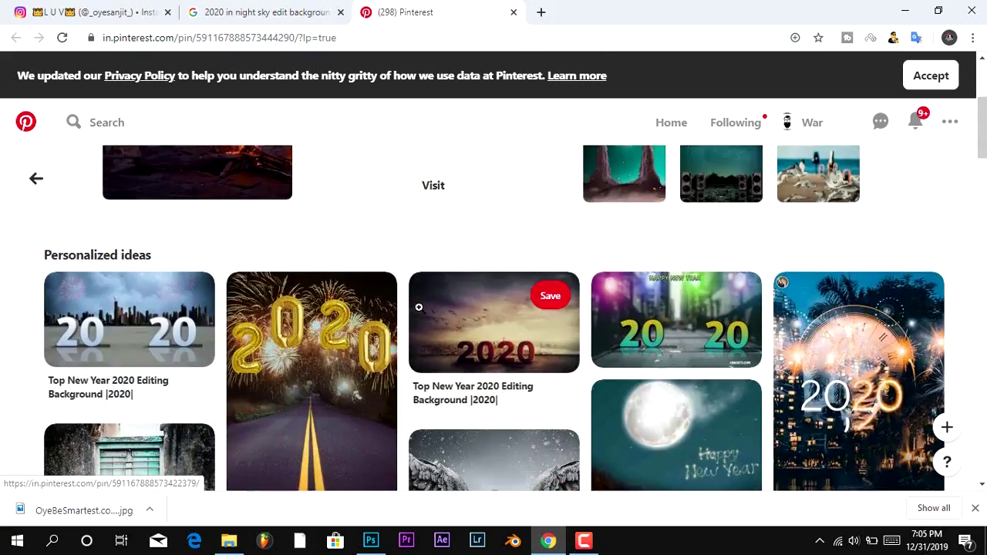
{"action": "scroll", "coordinate": [409, 312], "scroll_direction": "down", "scroll_amount": 2}
{"action": "scroll", "coordinate": [232, 231], "scroll_direction": "up", "scroll_amount": 5}
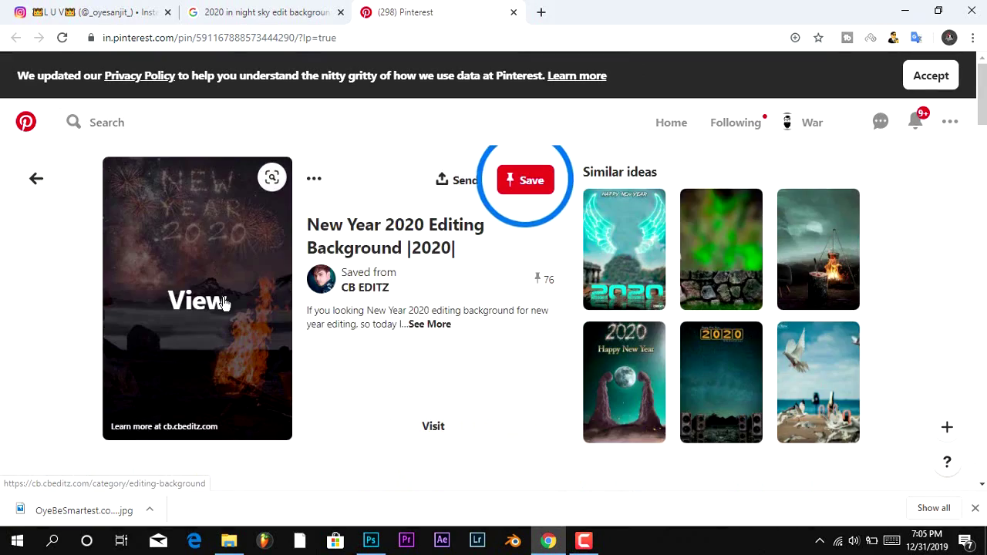
{"action": "left_click", "coordinate": [220, 301]}
{"action": "left_click", "coordinate": [414, 9]}
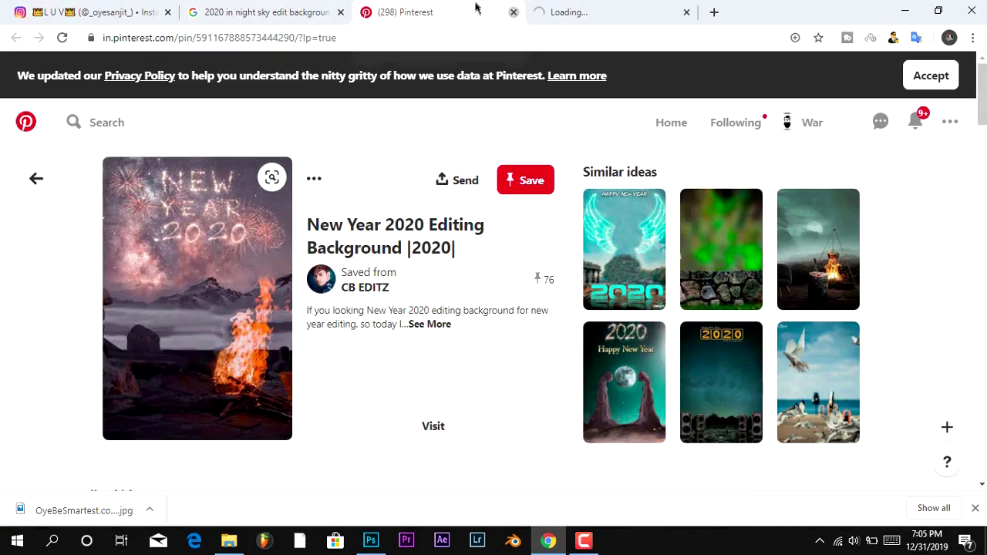
{"action": "key", "text": "ctrl+w"}
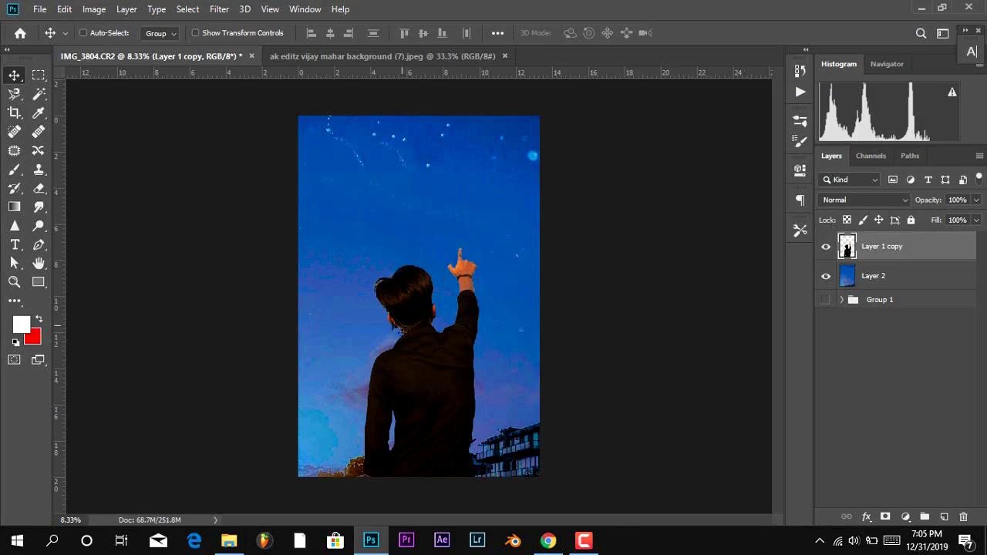
Switch to Photoshop and open the downloaded OyeBeSmartest New Year 2020 image from the Downloads folder.
{"action": "key", "text": "ctrl+o"}
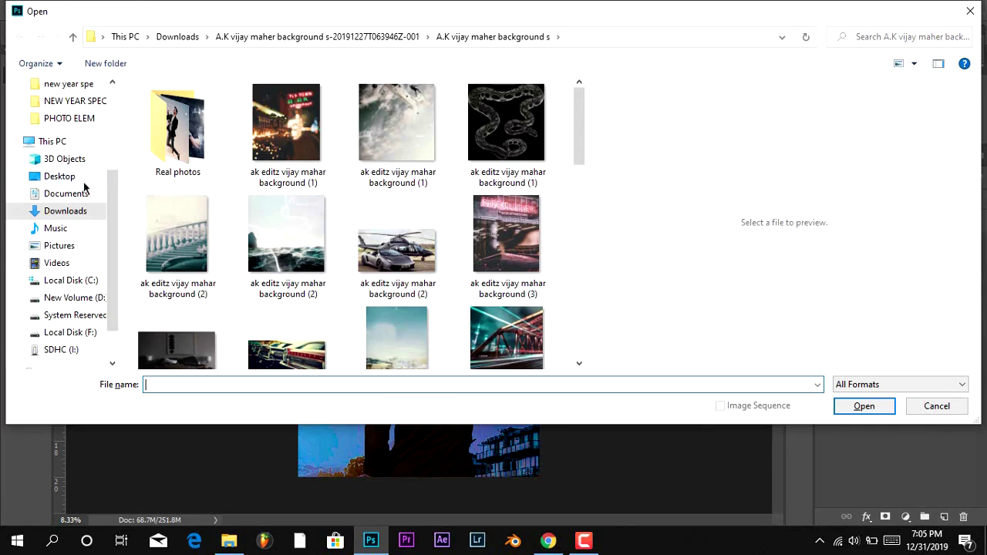
{"action": "left_click", "coordinate": [102, 209]}
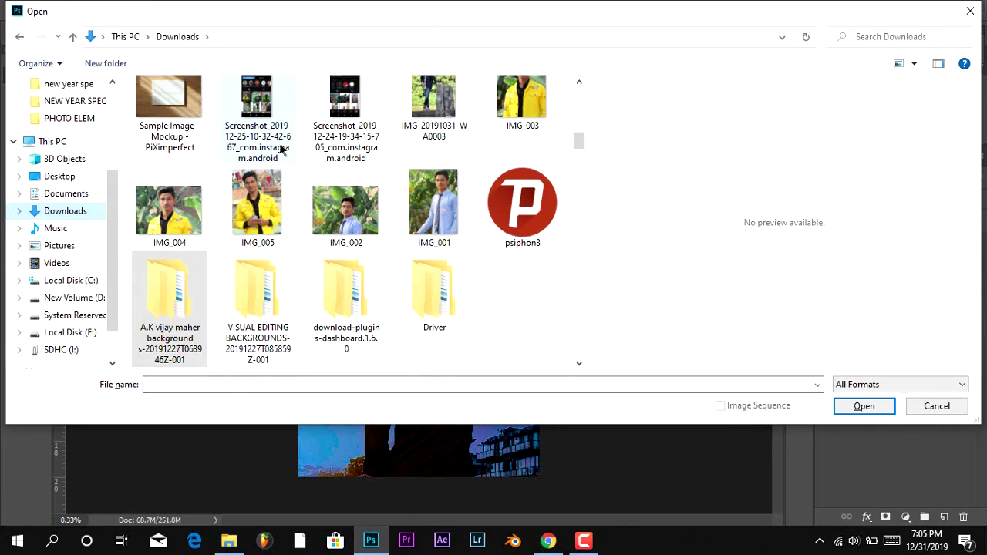
{"action": "left_click", "coordinate": [282, 148]}
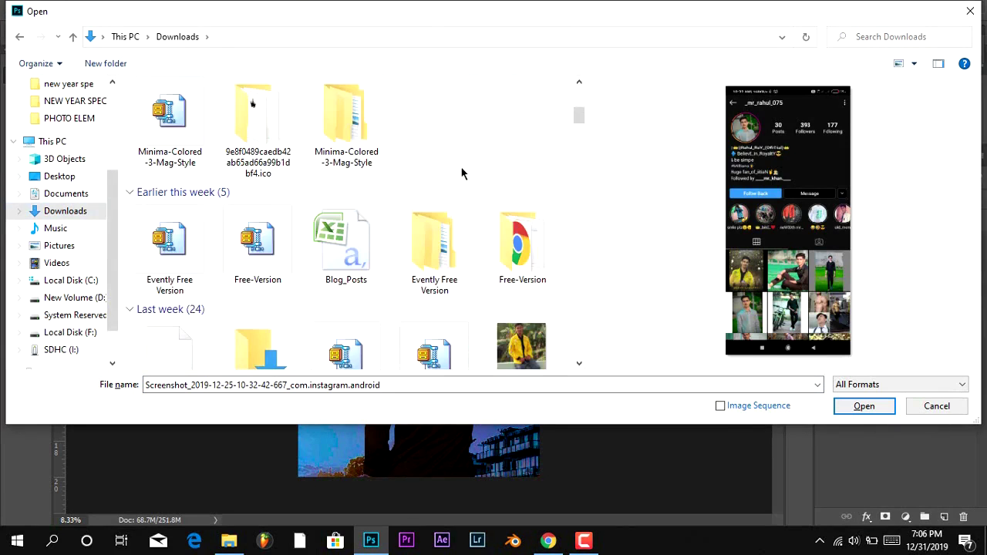
{"action": "scroll", "coordinate": [461, 165], "scroll_direction": "up", "scroll_amount": 5}
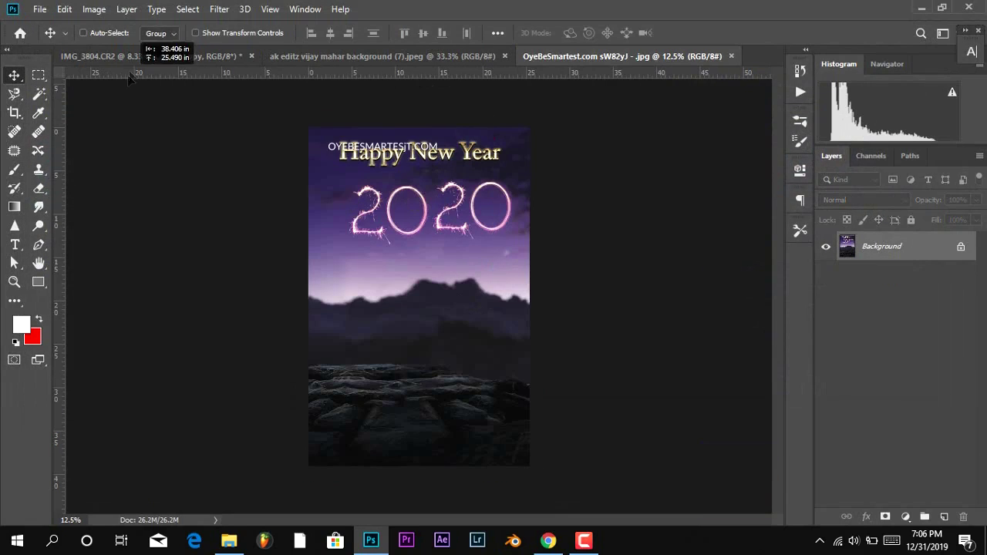
Bring the New Year 2020 image into IMG_3804.CR2 as a new layer and scale it to 180.48% so it covers the canvas.
{"action": "left_click_drag", "start_coordinate": [129, 56], "coordinate": [385, 256]}
{"action": "left_click", "coordinate": [196, 33]}
{"action": "left_click_drag", "start_coordinate": [446, 337], "coordinate": [552, 513]}
{"action": "left_click_drag", "start_coordinate": [489, 467], "coordinate": [472, 436]}
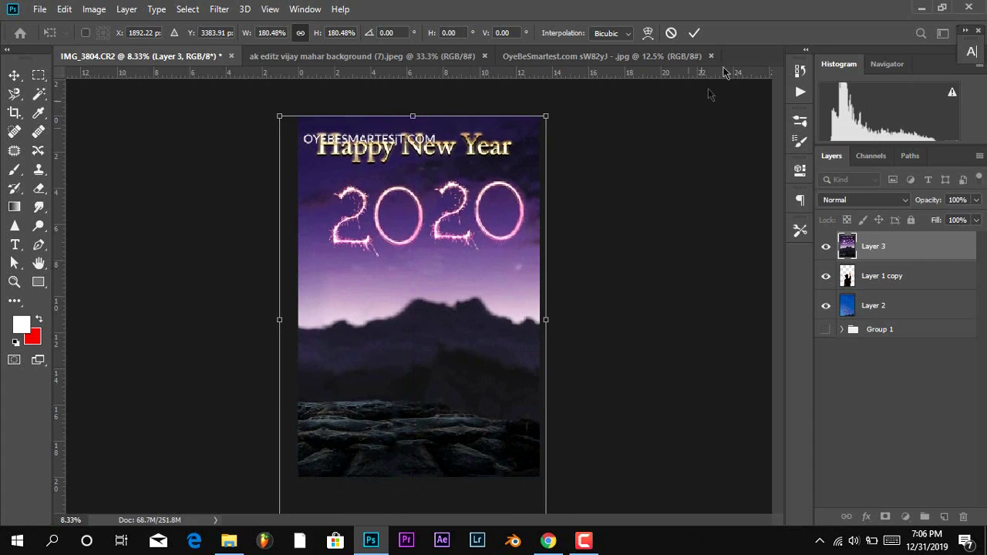
{"action": "left_click", "coordinate": [695, 33]}
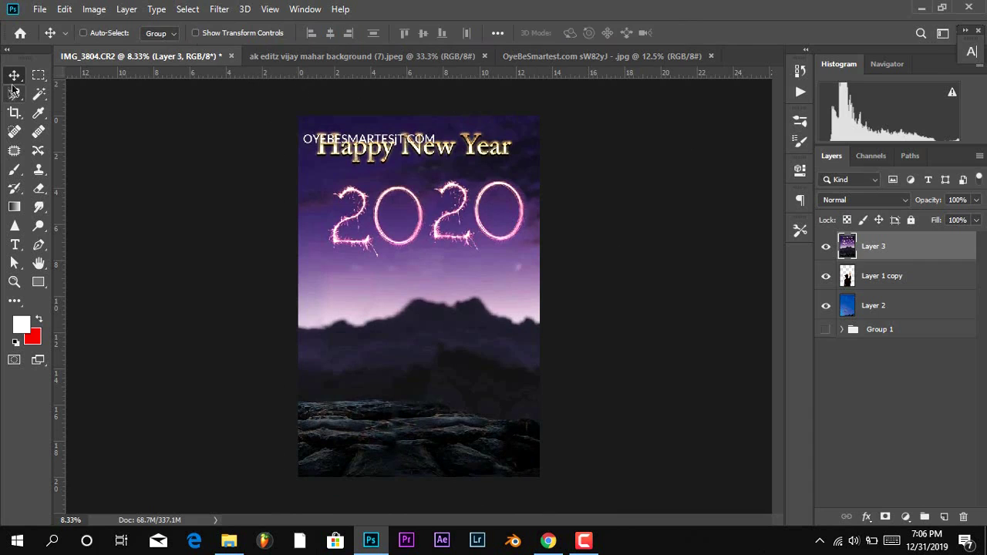
Place Layer 3 beneath Layer 1 copy and shift the 2020 background slightly left behind the figure.
{"action": "left_click", "coordinate": [38, 75]}
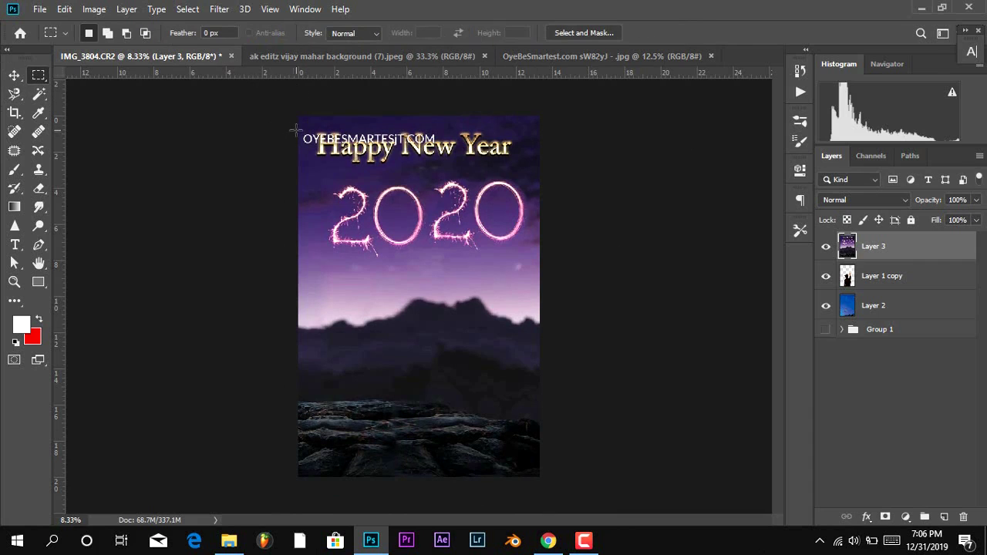
{"action": "left_click_drag", "start_coordinate": [919, 256], "coordinate": [913, 284]}
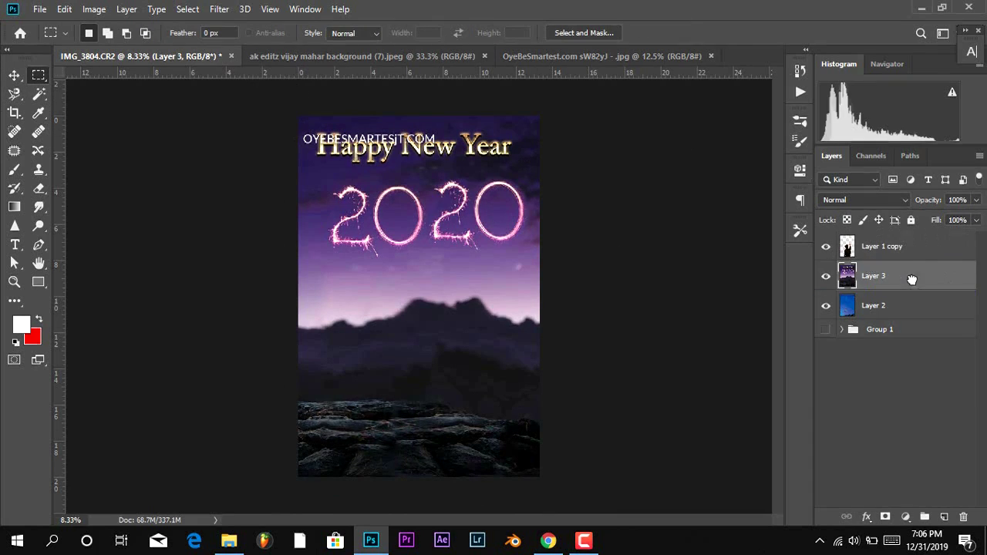
{"action": "left_click", "coordinate": [13, 74]}
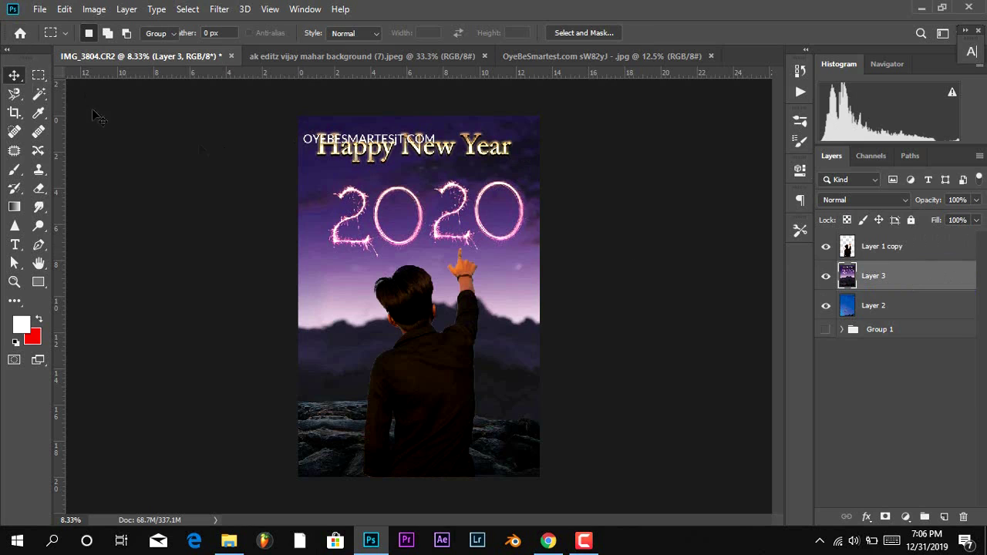
{"action": "left_click_drag", "start_coordinate": [503, 268], "coordinate": [516, 341]}
{"action": "left_click_drag", "start_coordinate": [457, 246], "coordinate": [438, 170]}
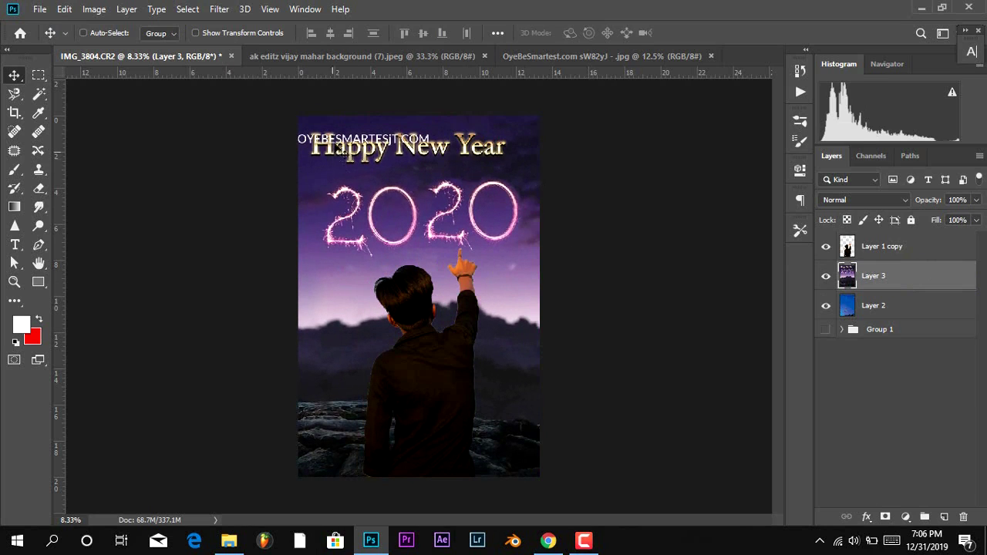
Select the Happy New Year text and watermark with a rectangular marquee on Layer 3, fill the area content-aware, and deselect.
{"action": "left_click", "coordinate": [39, 75]}
{"action": "left_click_drag", "start_coordinate": [292, 129], "coordinate": [515, 162]}
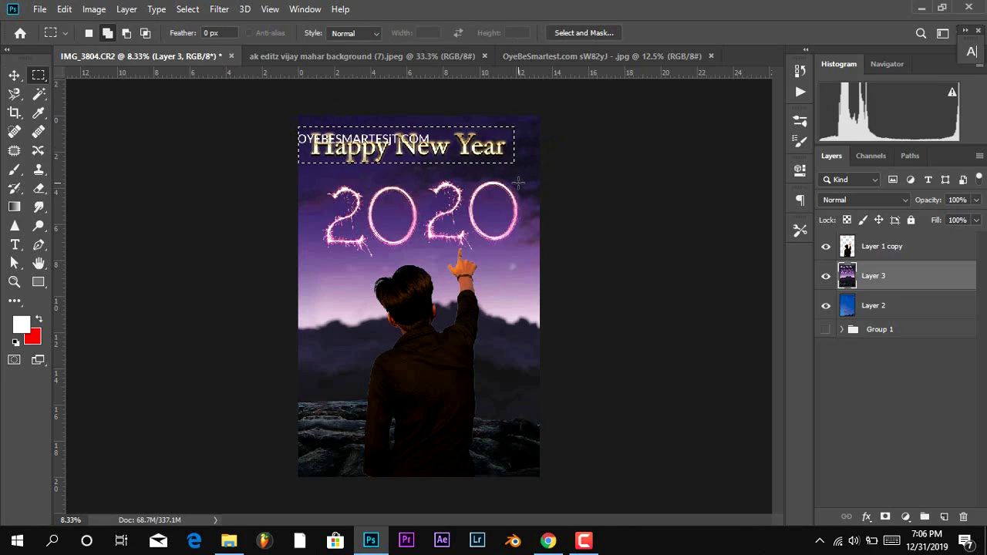
{"action": "key", "text": "shift+F5"}
{"action": "left_click", "coordinate": [599, 136]}
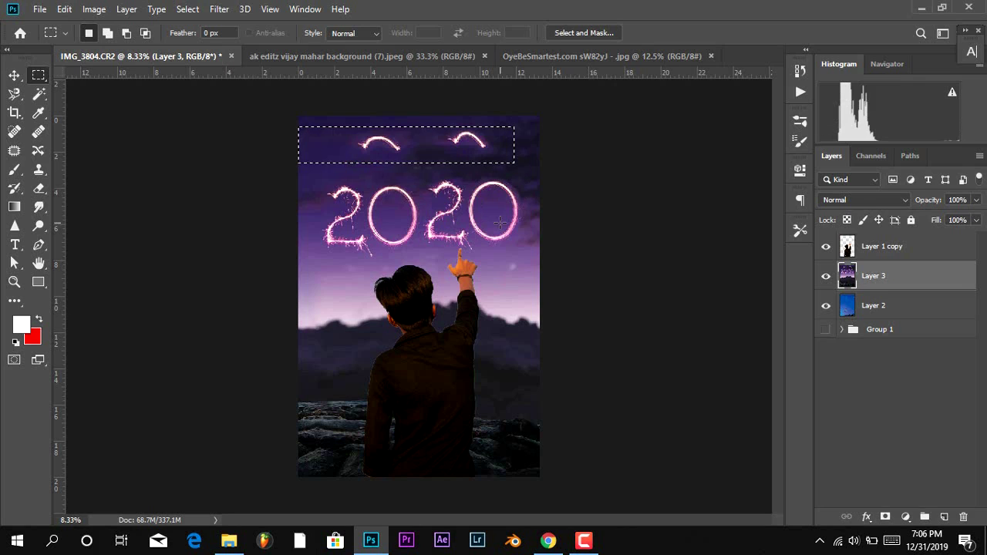
{"action": "left_click", "coordinate": [472, 159]}
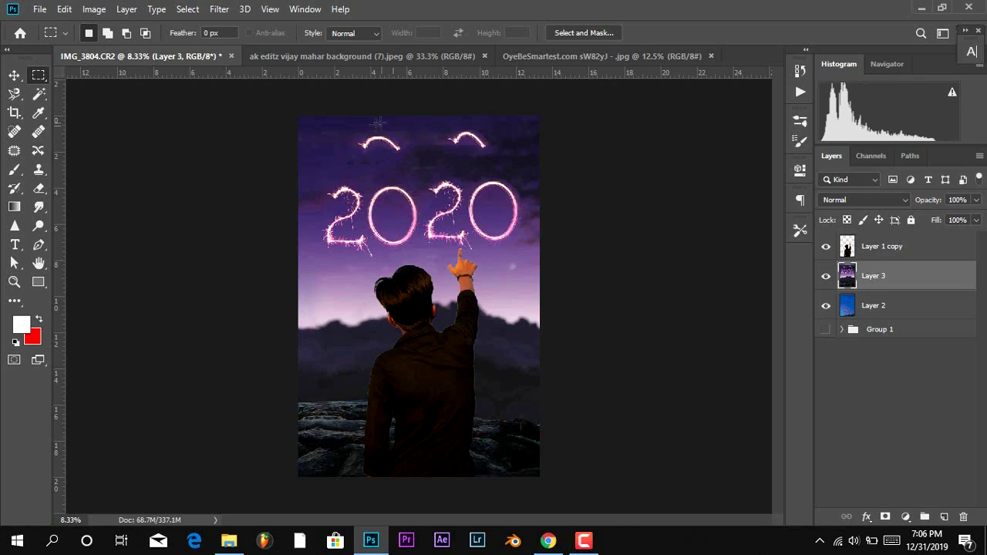
Fill the small patch above the first 2020 digits and the left glowing arc content-aware, using rectangular selections.
{"action": "left_click_drag", "start_coordinate": [344, 152], "coordinate": [387, 170]}
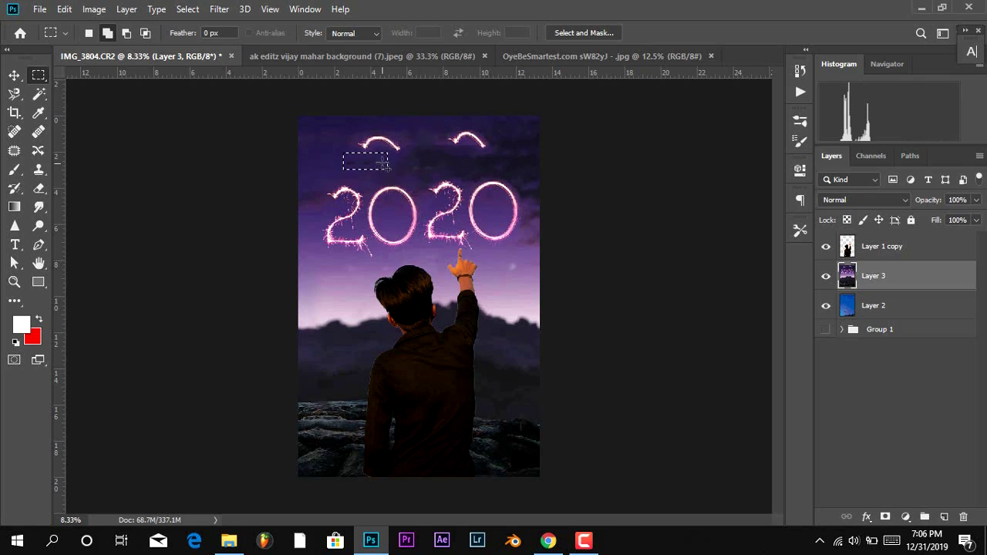
{"action": "key", "text": "shift+BackSpace"}
{"action": "left_click", "coordinate": [580, 126]}
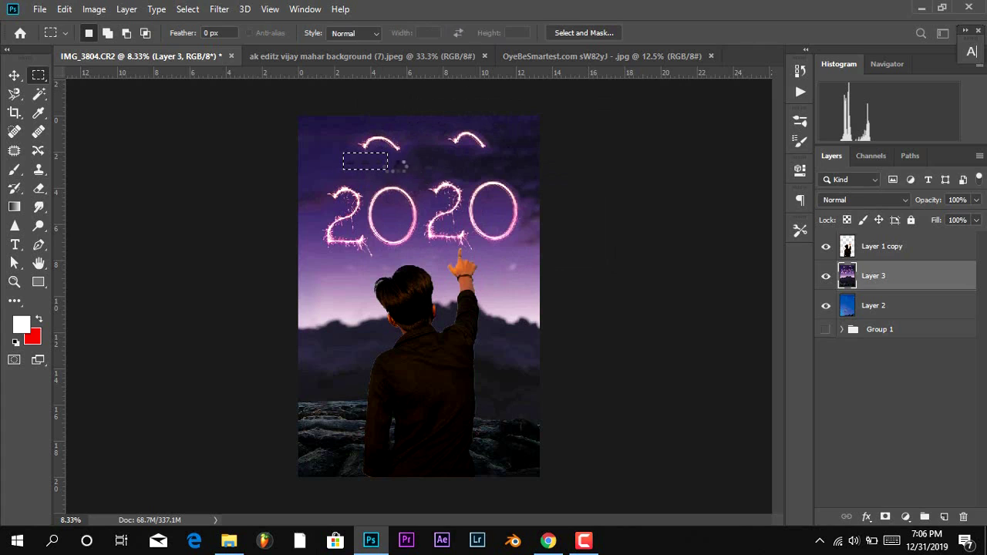
{"action": "left_click_drag", "start_coordinate": [358, 135], "coordinate": [402, 160]}
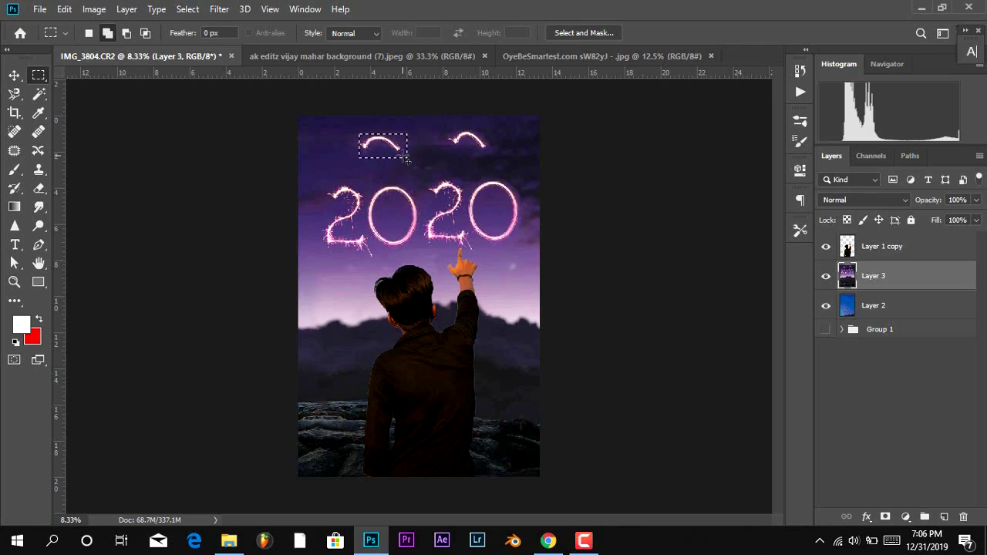
{"action": "key", "text": "shift+BackSpace"}
{"action": "left_click", "coordinate": [573, 131]}
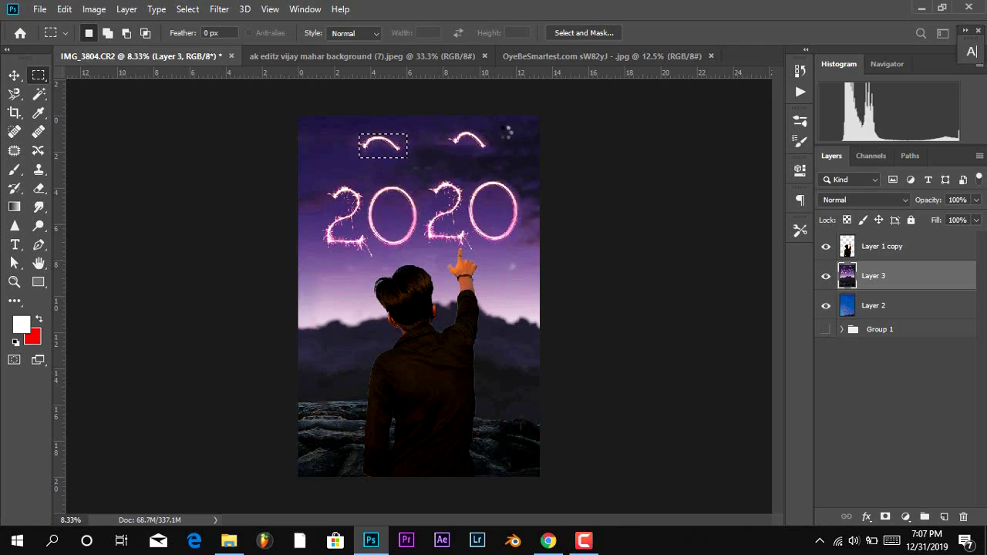
Deselect and paint out the remaining glowing arc above 2020 with a 130 px content-aware Spot Healing Brush.
{"action": "left_click", "coordinate": [17, 133]}
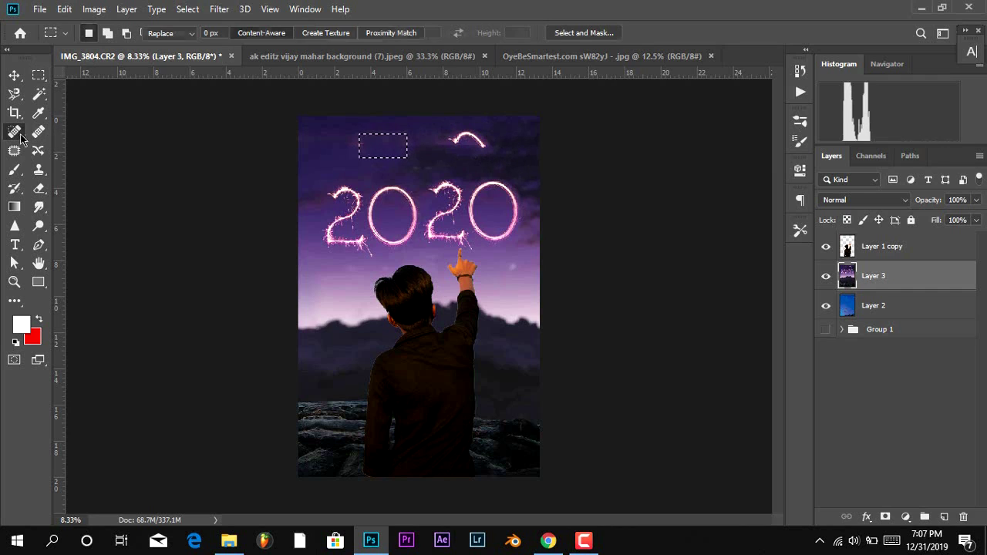
{"action": "key", "text": "ctrl+d"}
{"action": "right_click", "coordinate": [355, 174]}
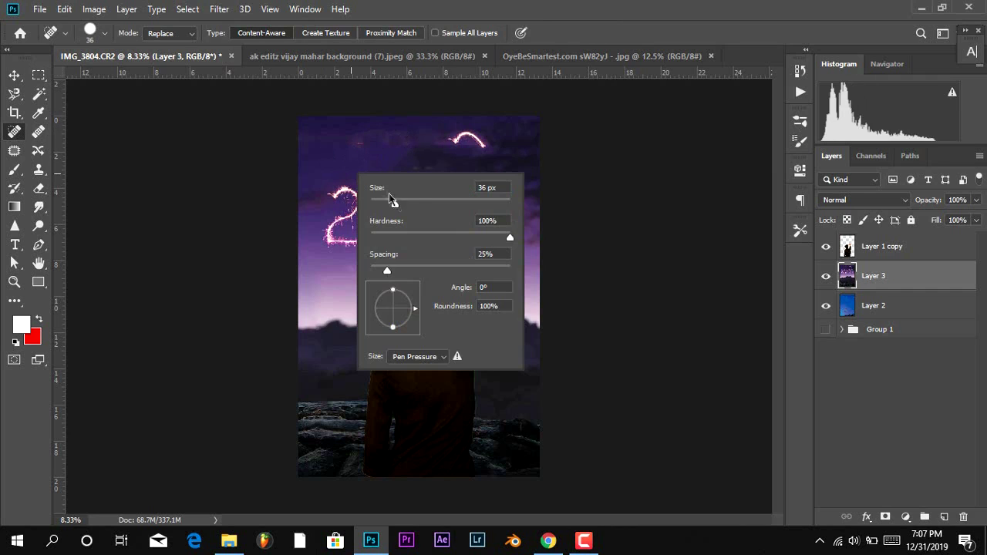
{"action": "left_click_drag", "start_coordinate": [390, 203], "coordinate": [412, 203]}
{"action": "left_click", "coordinate": [614, 6]}
{"action": "right_click", "coordinate": [385, 244]}
{"action": "double_click", "coordinate": [511, 261]}
{"action": "type", "text": "130"}
{"action": "key", "text": "Return"}
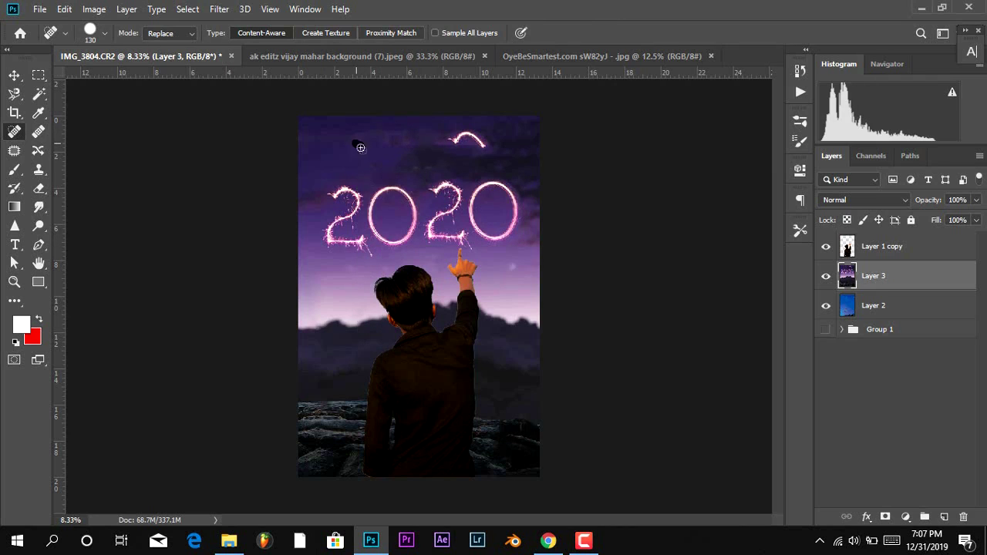
{"action": "left_click_drag", "start_coordinate": [462, 137], "coordinate": [488, 147]}
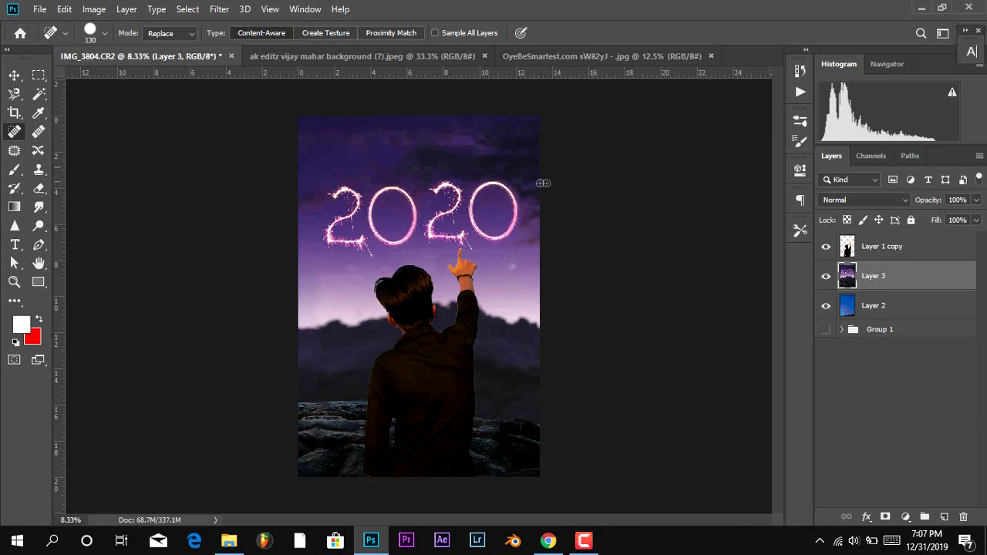
Move Layer 3 upward and add a layer mask, fading out its rocky lower part with black-to-transparent linear gradients.
{"action": "left_click", "coordinate": [14, 75]}
{"action": "left_click_drag", "start_coordinate": [447, 281], "coordinate": [448, 242]}
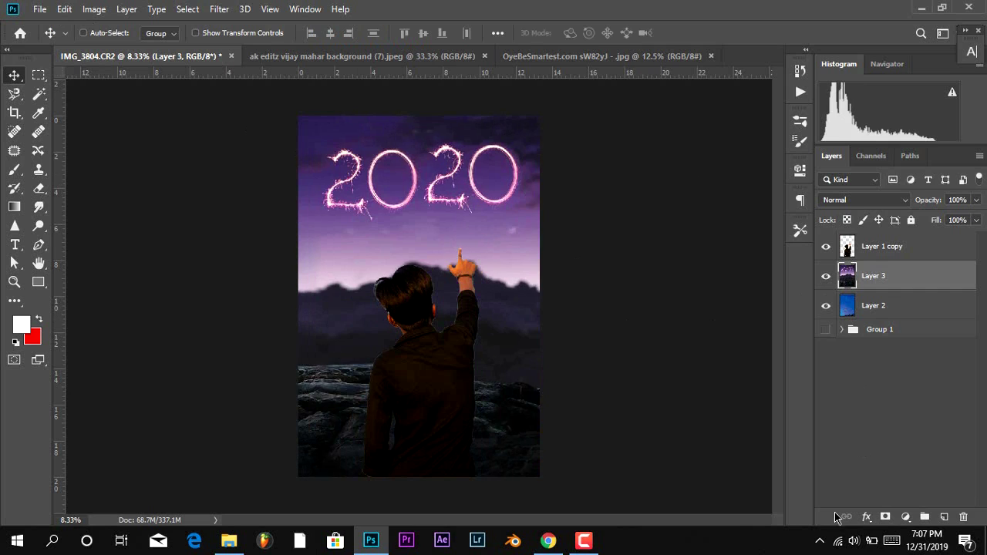
{"action": "left_click", "coordinate": [885, 517]}
{"action": "key", "text": "g"}
{"action": "left_click_drag", "start_coordinate": [434, 260], "coordinate": [425, 477]}
{"action": "left_click_drag", "start_coordinate": [424, 384], "coordinate": [421, 476]}
{"action": "left_click_drag", "start_coordinate": [449, 261], "coordinate": [427, 400]}
{"action": "left_click_drag", "start_coordinate": [450, 287], "coordinate": [441, 390]}
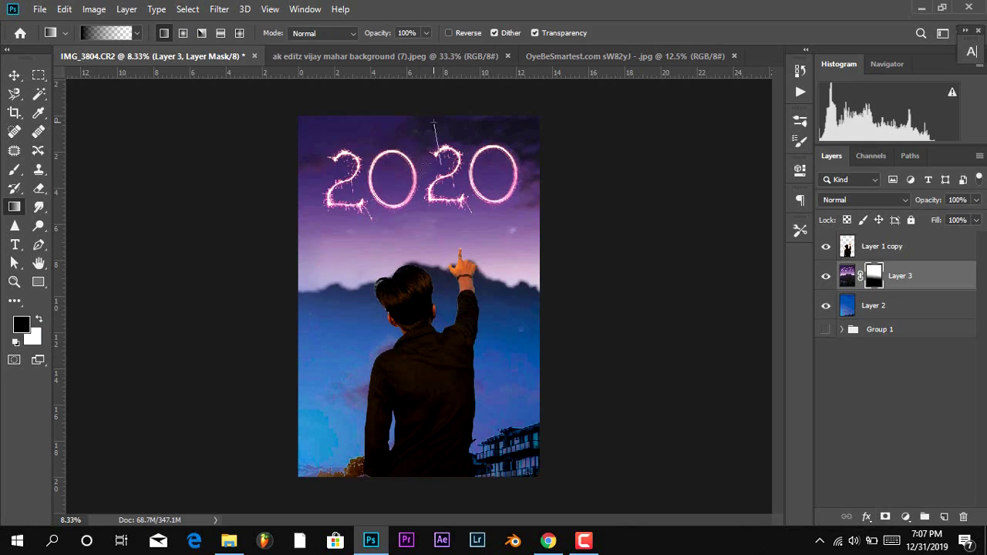
Undo the extra mask gradient drawn above the 2020 lettering and apply the layer mask to Layer 3.
{"action": "left_click_drag", "start_coordinate": [434, 122], "coordinate": [441, 123]}
{"action": "key", "text": "ctrl+z"}
{"action": "right_click", "coordinate": [874, 278]}
{"action": "left_click", "coordinate": [881, 322]}
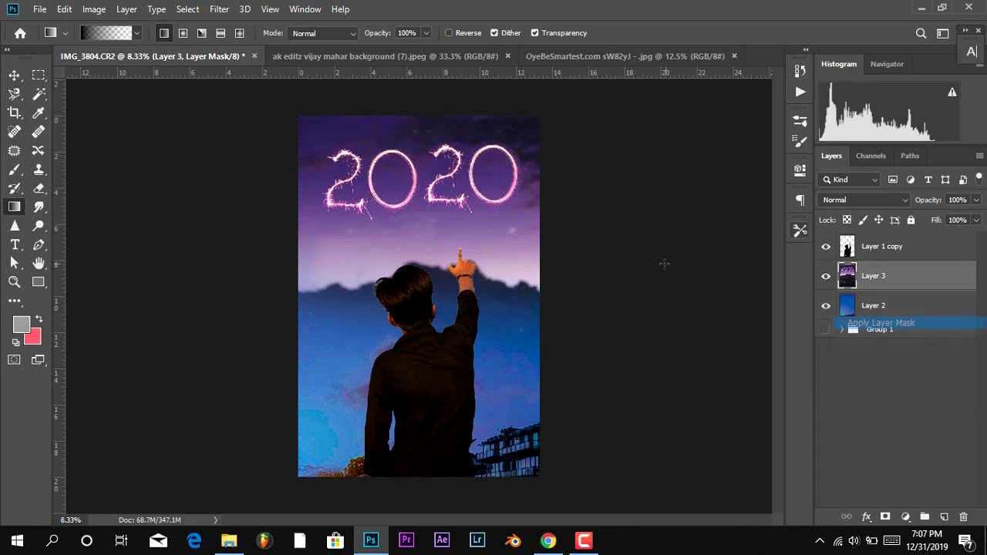
Shift the hue of Layer 3 to -28 with Hue/Saturation.
{"action": "key", "text": "ctrl+u"}
{"action": "left_click_drag", "start_coordinate": [730, 192], "coordinate": [711, 217]}
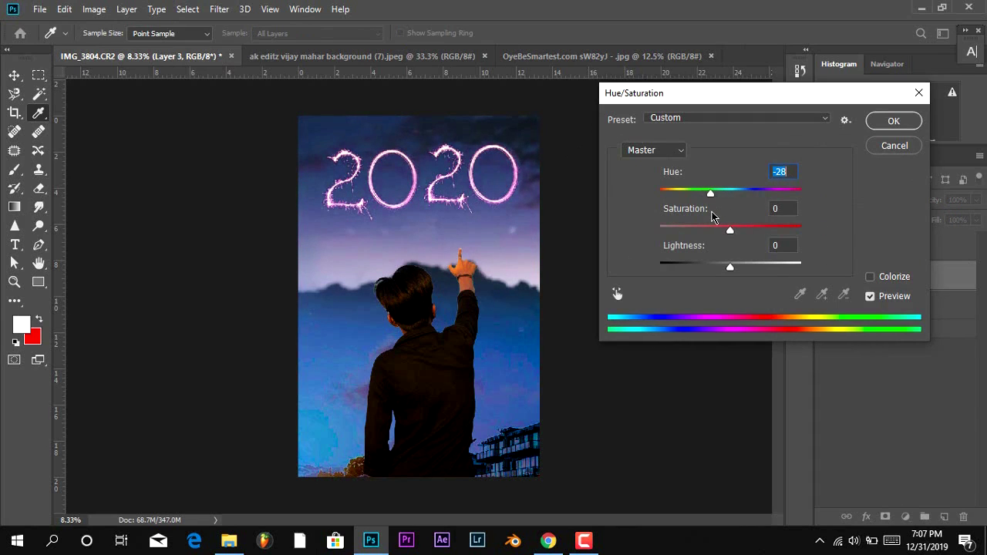
{"action": "left_click", "coordinate": [894, 120]}
Desaturate Layer 2 to -76 with a Hue/Saturation adjustment.
{"action": "key", "text": "g"}
{"action": "left_click", "coordinate": [880, 306]}
{"action": "key", "text": "ctrl+u"}
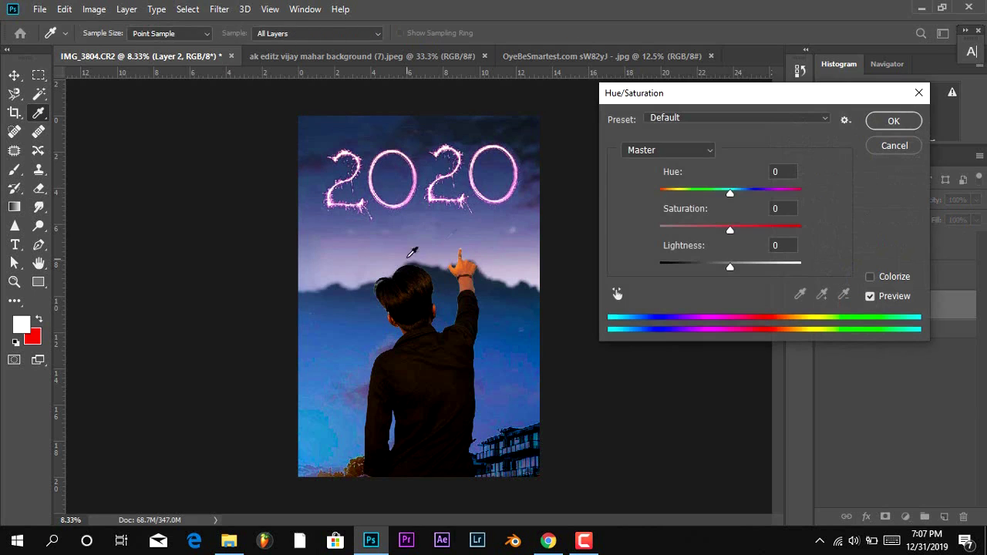
{"action": "left_click_drag", "start_coordinate": [729, 230], "coordinate": [678, 250]}
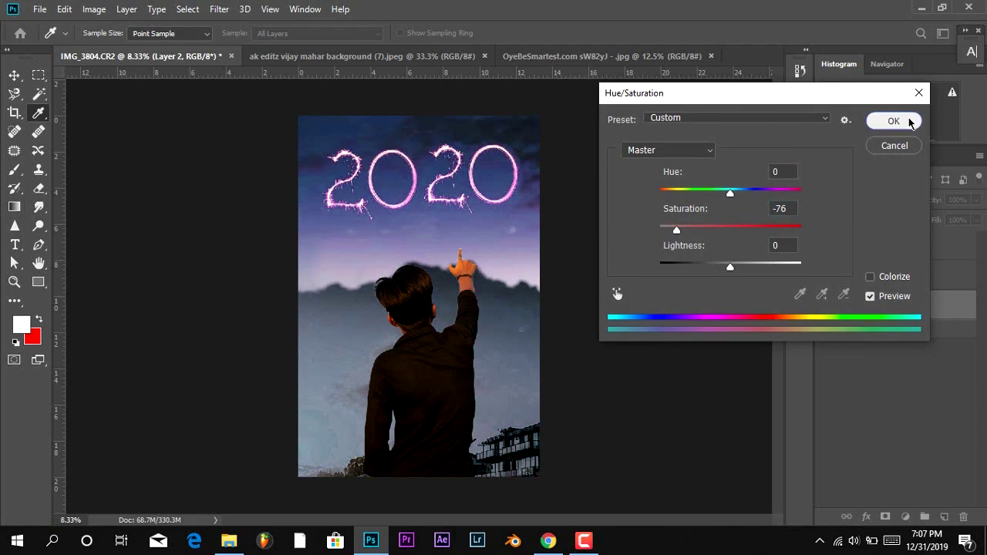
{"action": "left_click", "coordinate": [893, 121]}
Apply the Camera Raw Filter to Layer 1 copy with Temperature -40, Exposure -0.65 and reduced Shadows.
{"action": "left_click", "coordinate": [936, 250]}
{"action": "left_click", "coordinate": [14, 75]}
{"action": "left_click", "coordinate": [219, 8]}
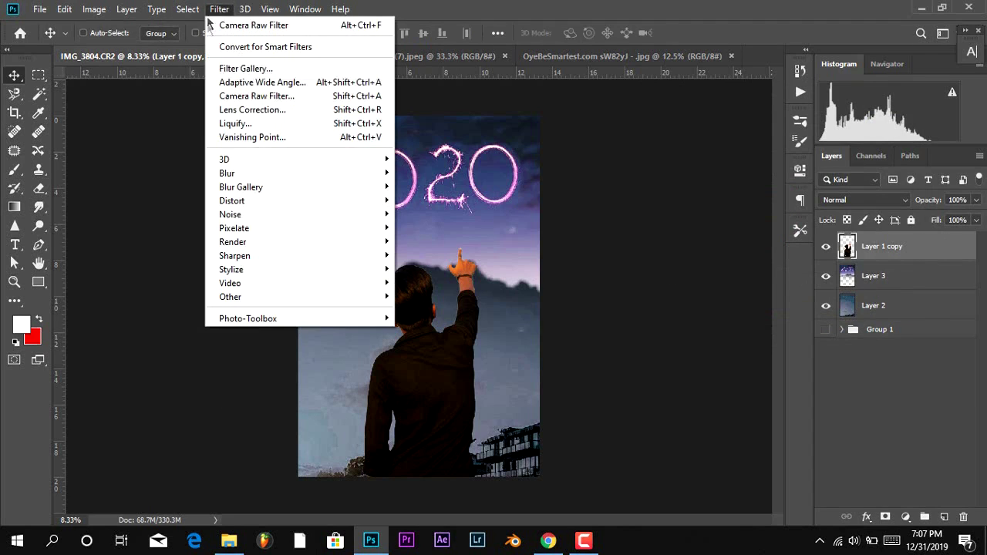
{"action": "left_click", "coordinate": [248, 98]}
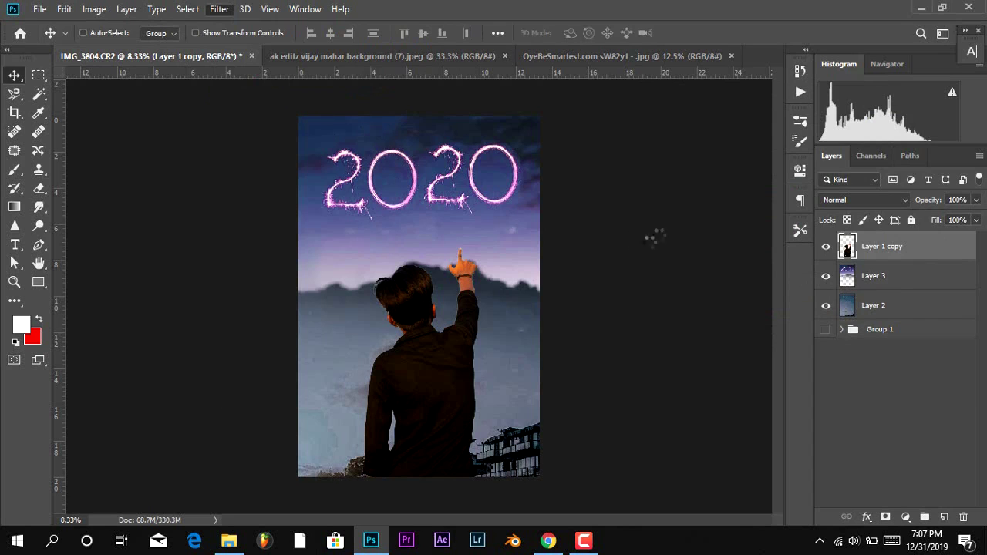
{"action": "left_click_drag", "start_coordinate": [752, 280], "coordinate": [739, 280]}
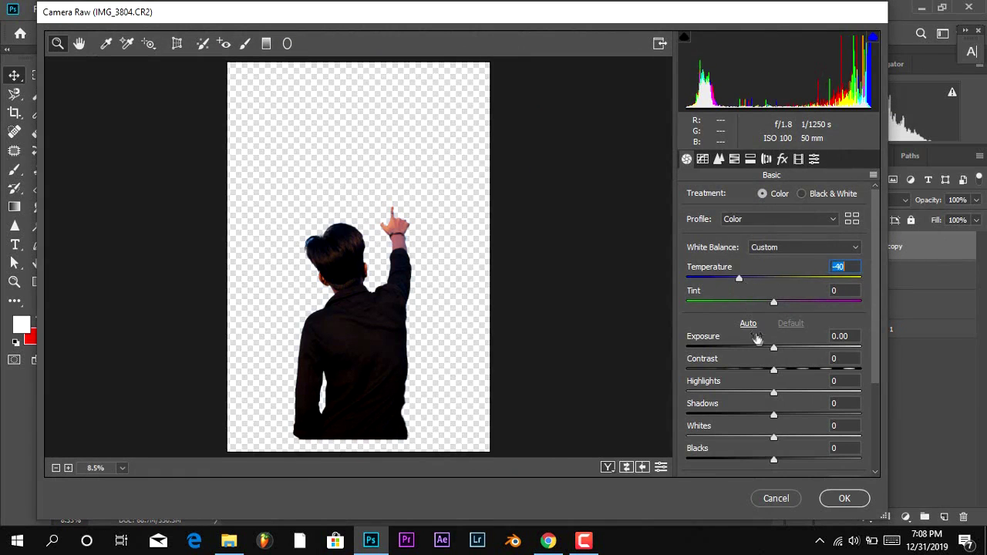
{"action": "left_click_drag", "start_coordinate": [770, 349], "coordinate": [761, 349]}
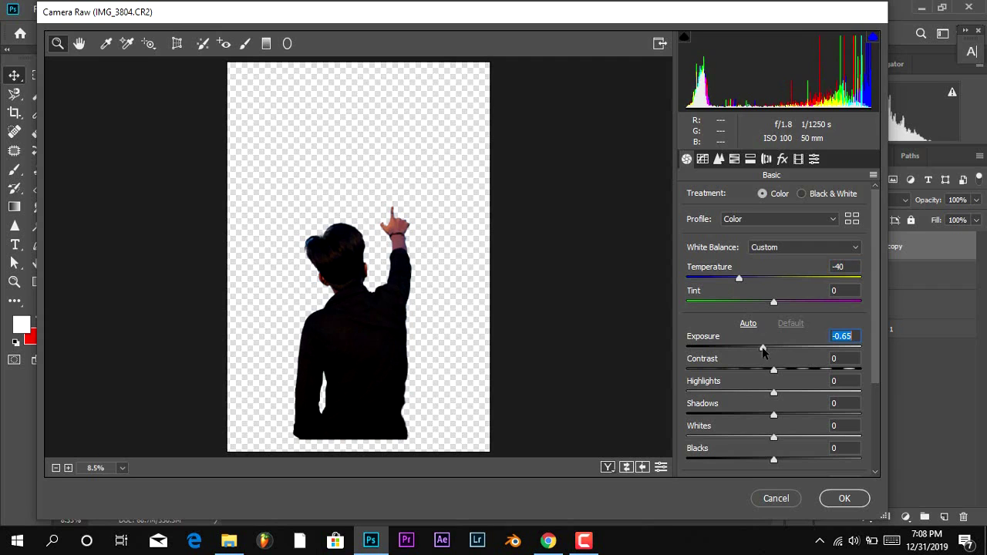
{"action": "mouse_move", "coordinate": [764, 417]}
{"action": "left_mouse_down"}
{"action": "mouse_move", "coordinate": [747, 416]}
{"action": "mouse_move", "coordinate": [756, 417]}
{"action": "left_mouse_up"}
{"action": "left_click", "coordinate": [845, 499]}
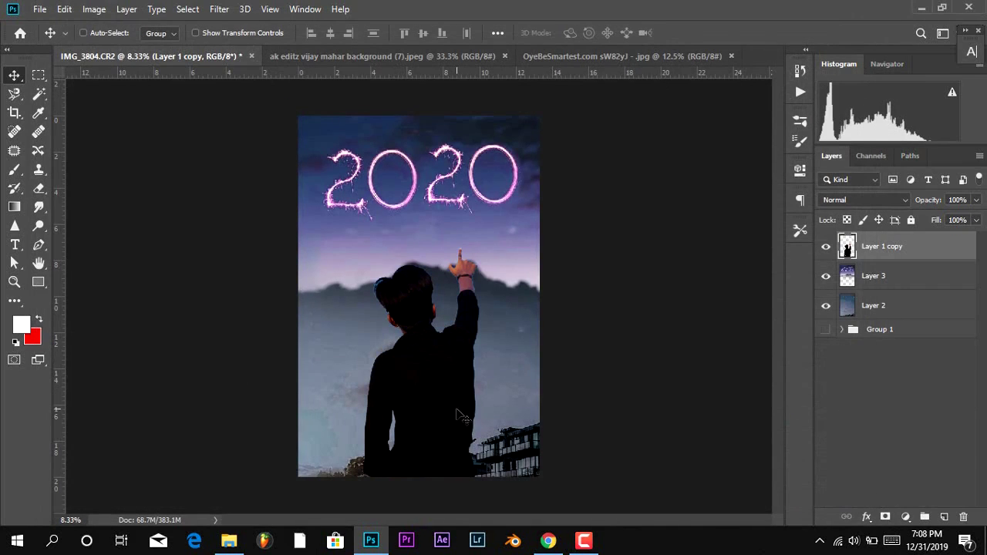
Add an Inner Shadow effect to Layer 1 copy with 100% opacity and Normal blend mode.
{"action": "key", "text": "h"}
{"action": "double_click", "coordinate": [937, 247]}
{"action": "left_click_drag", "start_coordinate": [452, 137], "coordinate": [859, 53]}
{"action": "left_click", "coordinate": [661, 186]}
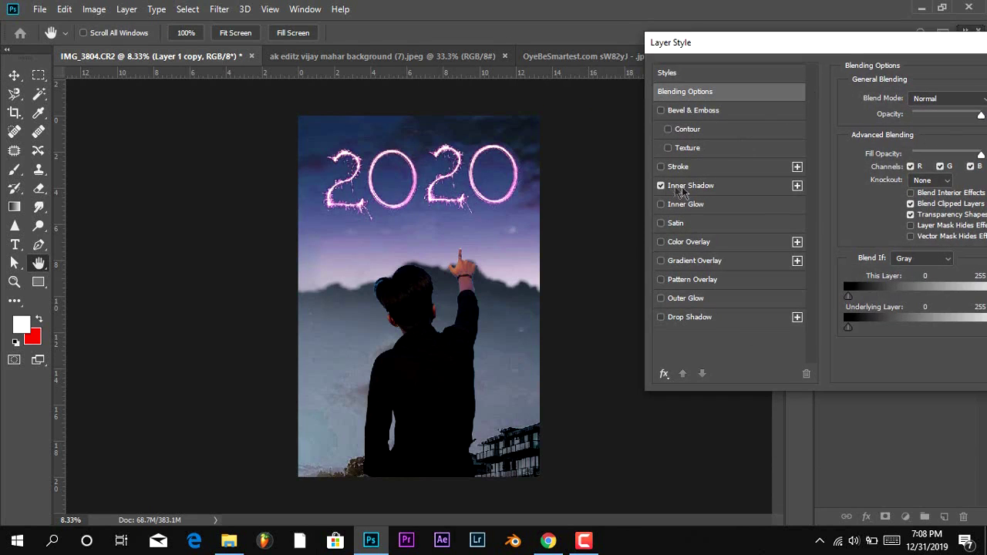
{"action": "left_click", "coordinate": [691, 189]}
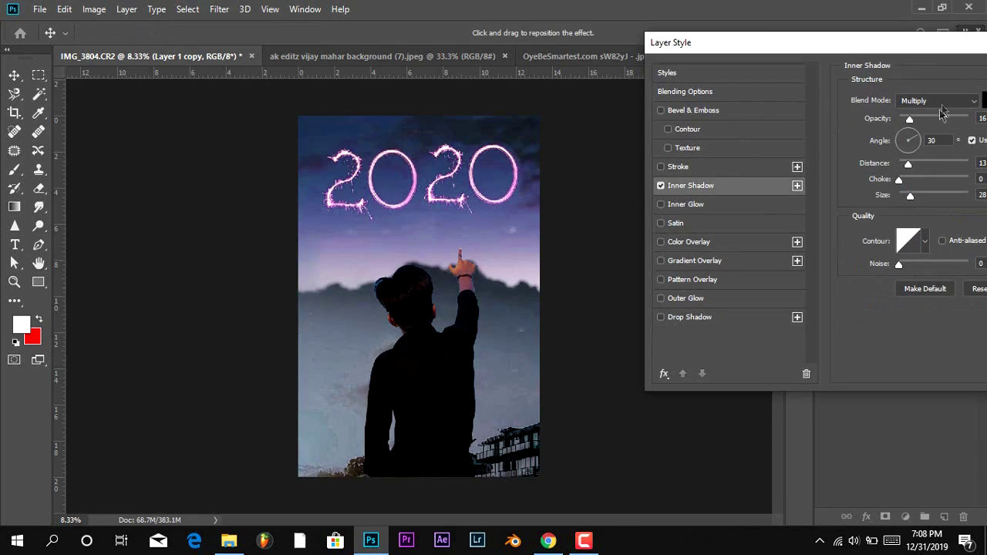
{"action": "left_click", "coordinate": [970, 119]}
{"action": "left_click", "coordinate": [974, 101]}
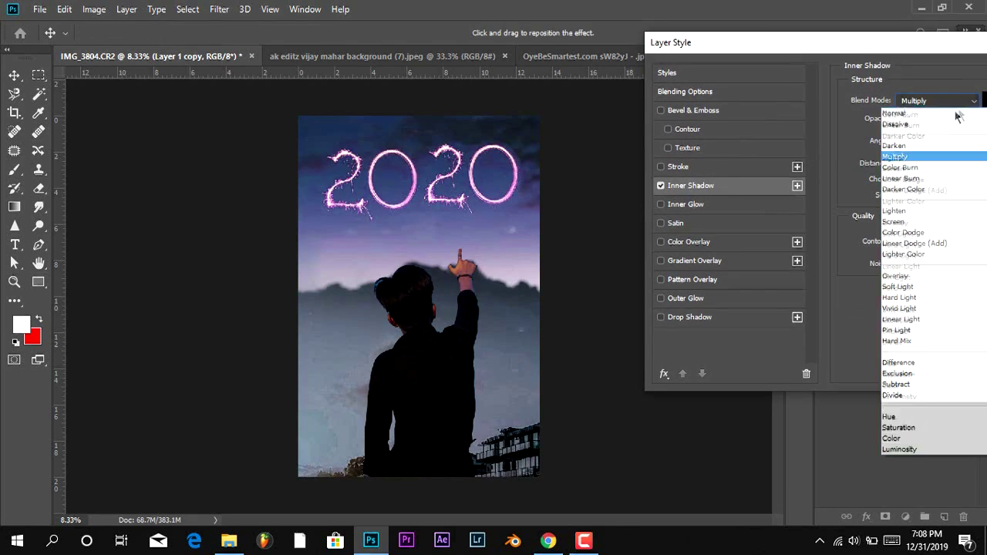
{"action": "left_click", "coordinate": [931, 121]}
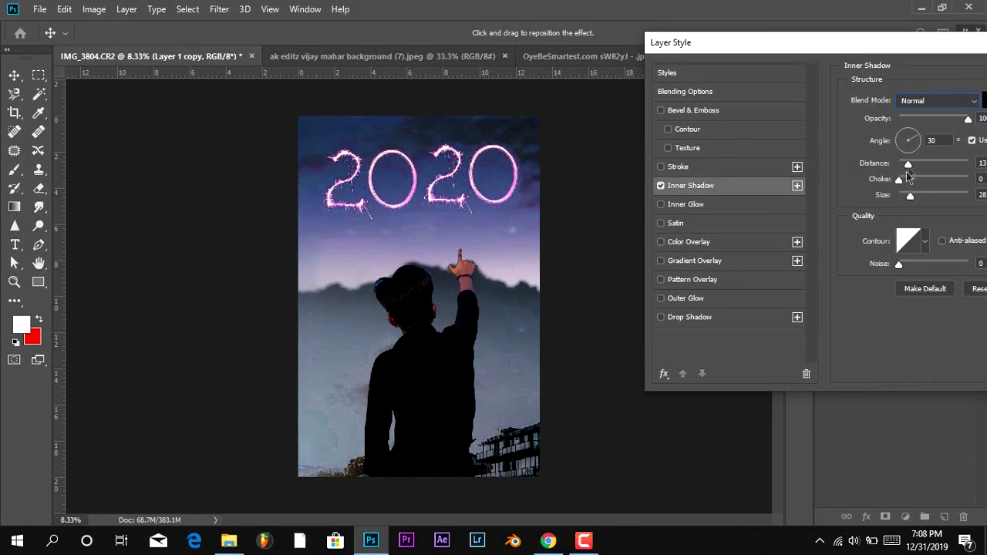
Set the Inner Shadow color to white (ffffff).
{"action": "left_click_drag", "start_coordinate": [913, 46], "coordinate": [762, 67]}
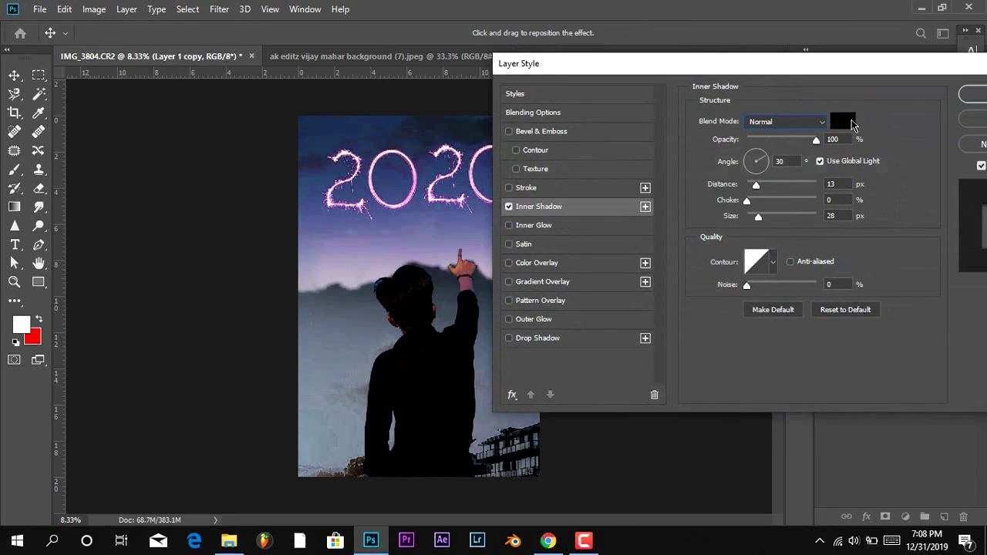
{"action": "left_click", "coordinate": [845, 121]}
{"action": "left_click_drag", "start_coordinate": [363, 205], "coordinate": [387, 163]}
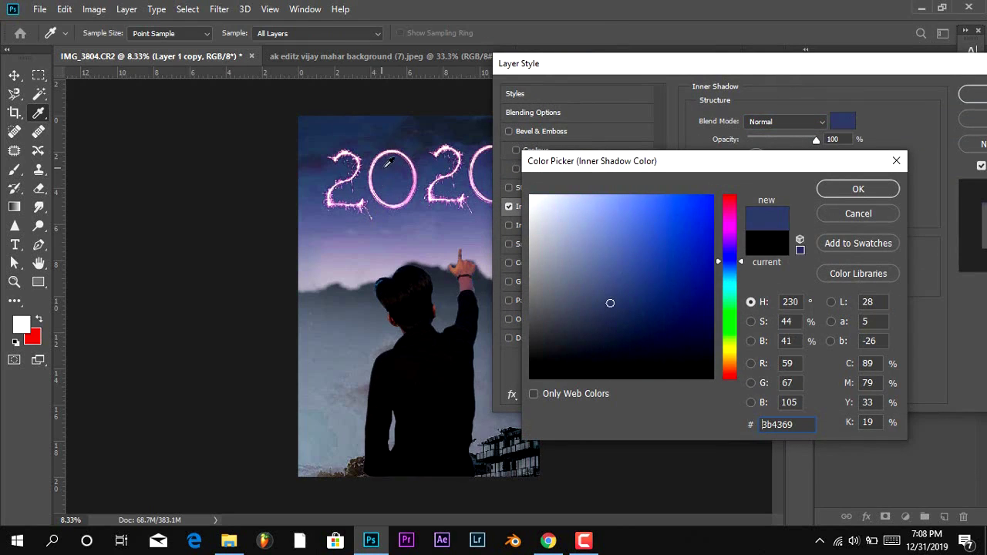
{"action": "left_click", "coordinate": [585, 207]}
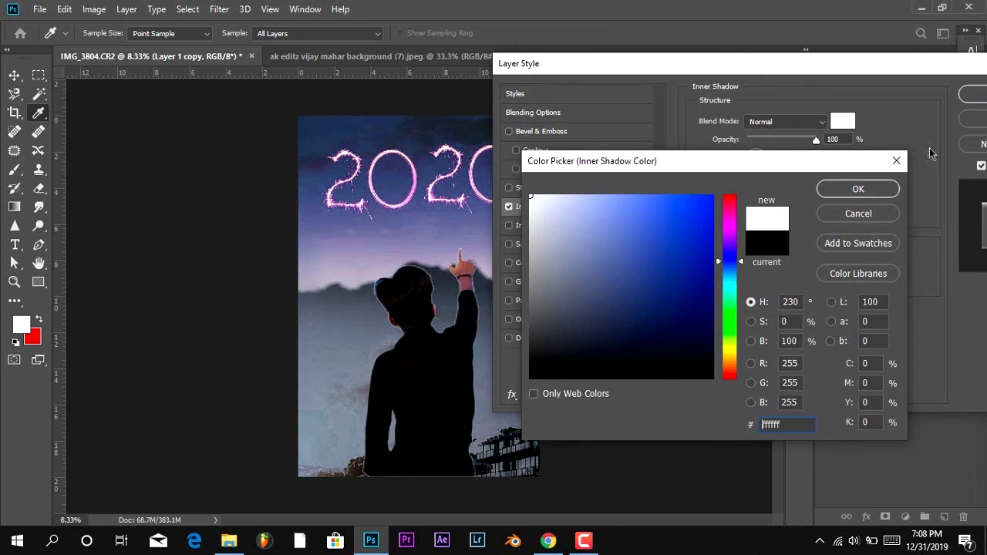
{"action": "left_click", "coordinate": [859, 189]}
Set the Inner Shadow distance to 34 px, size to 101 px and opacity to 31%.
{"action": "left_click_drag", "start_coordinate": [781, 187], "coordinate": [653, 214]}
{"action": "left_click_drag", "start_coordinate": [764, 217], "coordinate": [781, 233]}
{"action": "left_click_drag", "start_coordinate": [799, 144], "coordinate": [770, 154]}
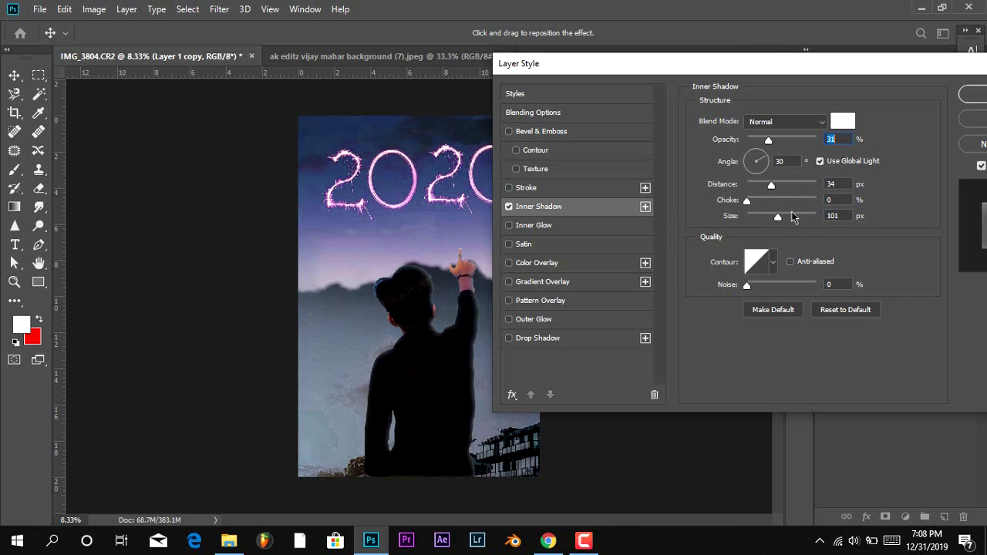
Fine-tune the Inner Shadow size and distance, apply the layer style without a drop shadow, and shift the figure slightly downward.
{"action": "left_click", "coordinate": [767, 217]}
{"action": "left_click_drag", "start_coordinate": [761, 222], "coordinate": [803, 218]}
{"action": "left_click_drag", "start_coordinate": [787, 218], "coordinate": [792, 222]}
{"action": "left_click_drag", "start_coordinate": [773, 192], "coordinate": [771, 187]}
{"action": "left_click", "coordinate": [768, 287]}
{"action": "left_click", "coordinate": [509, 340]}
{"action": "left_click", "coordinate": [509, 340]}
{"action": "left_click", "coordinate": [983, 94]}
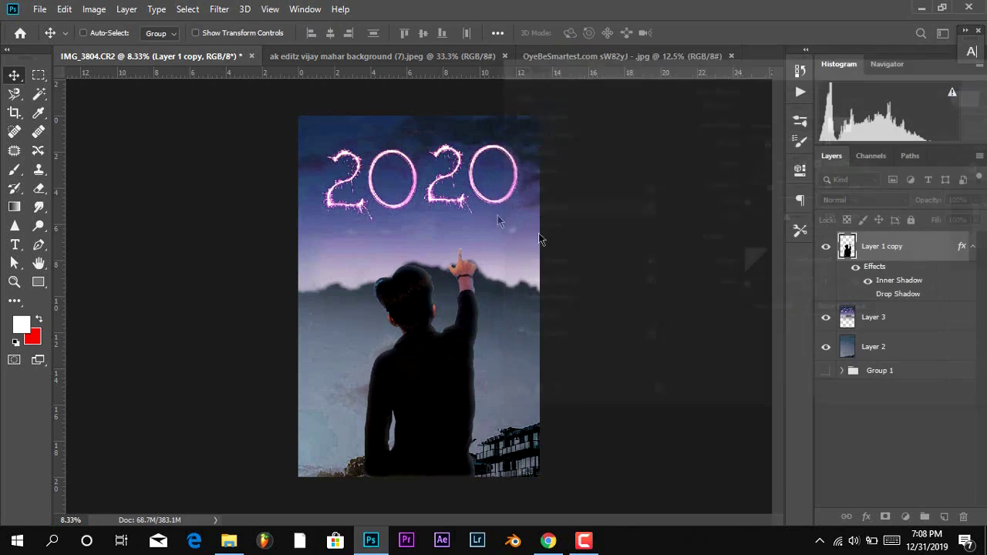
{"action": "left_click_drag", "start_coordinate": [464, 359], "coordinate": [463, 359]}
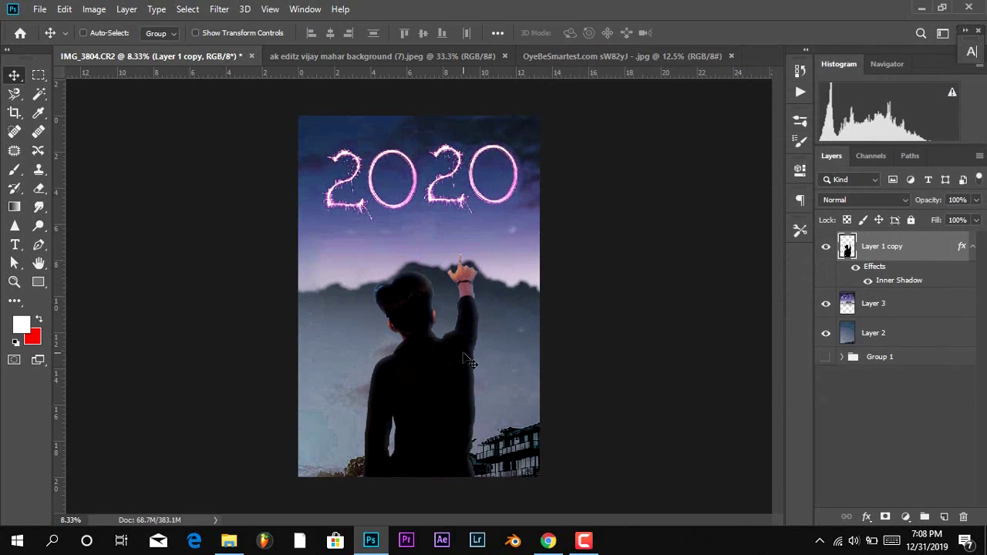
Convert the Inner Shadow effect of Layer 1 copy into its own layer and add a layer mask to it.
{"action": "right_click", "coordinate": [961, 246]}
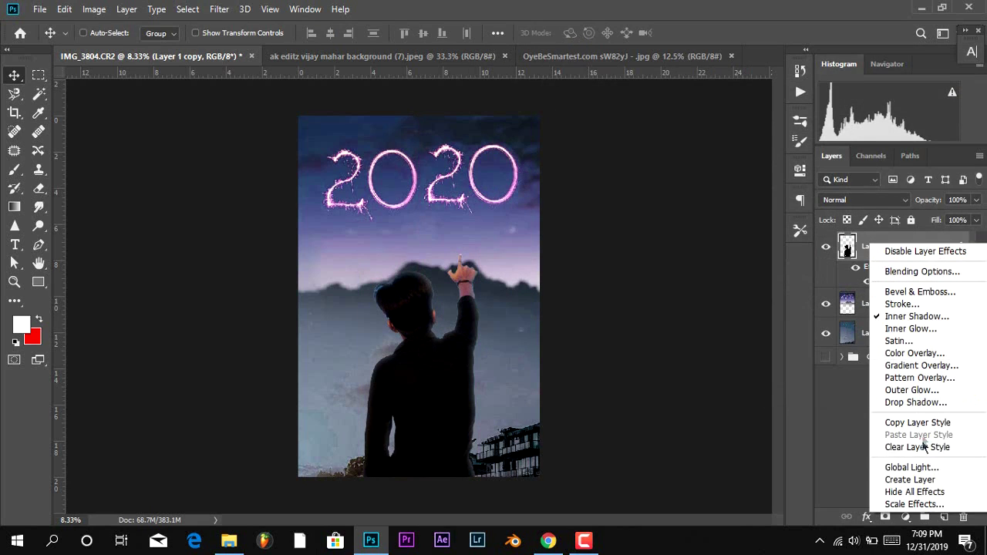
{"action": "left_click", "coordinate": [910, 480]}
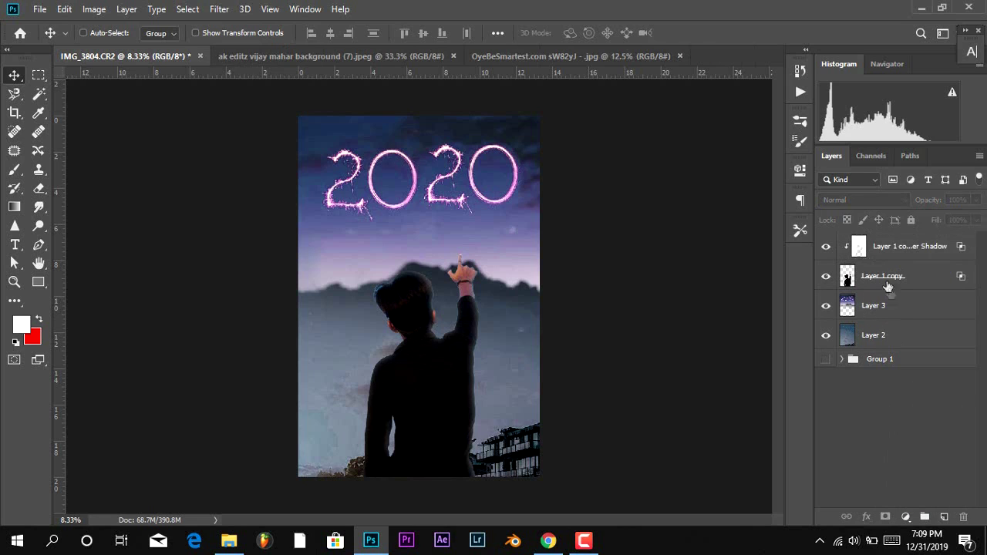
{"action": "left_click", "coordinate": [868, 255]}
{"action": "left_click", "coordinate": [885, 516]}
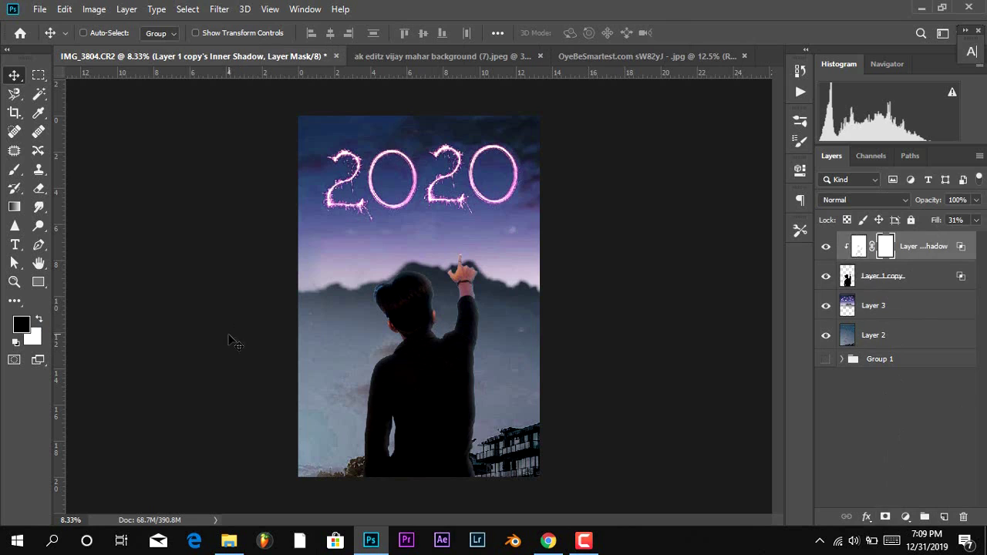
Paint black on the inner shadow layer's mask over the figure's torso and left arm with a soft 1592 px brush.
{"action": "key", "text": "b"}
{"action": "right_click", "coordinate": [372, 323]}
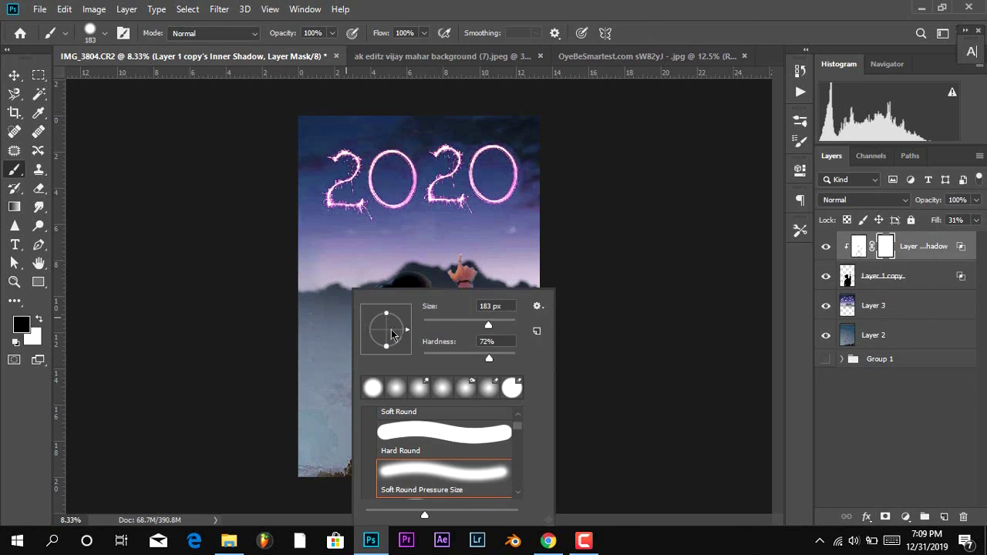
{"action": "left_click_drag", "start_coordinate": [484, 323], "coordinate": [517, 325]}
{"action": "key", "text": "Return"}
{"action": "mouse_move", "coordinate": [444, 360]}
{"action": "left_mouse_down"}
{"action": "mouse_move", "coordinate": [452, 384]}
{"action": "mouse_move", "coordinate": [398, 393]}
{"action": "mouse_move", "coordinate": [382, 331]}
{"action": "mouse_move", "coordinate": [331, 427]}
{"action": "mouse_move", "coordinate": [411, 424]}
{"action": "left_mouse_up"}
{"action": "left_click_drag", "start_coordinate": [452, 375], "coordinate": [406, 378]}
{"action": "left_click_drag", "start_coordinate": [374, 469], "coordinate": [386, 412]}
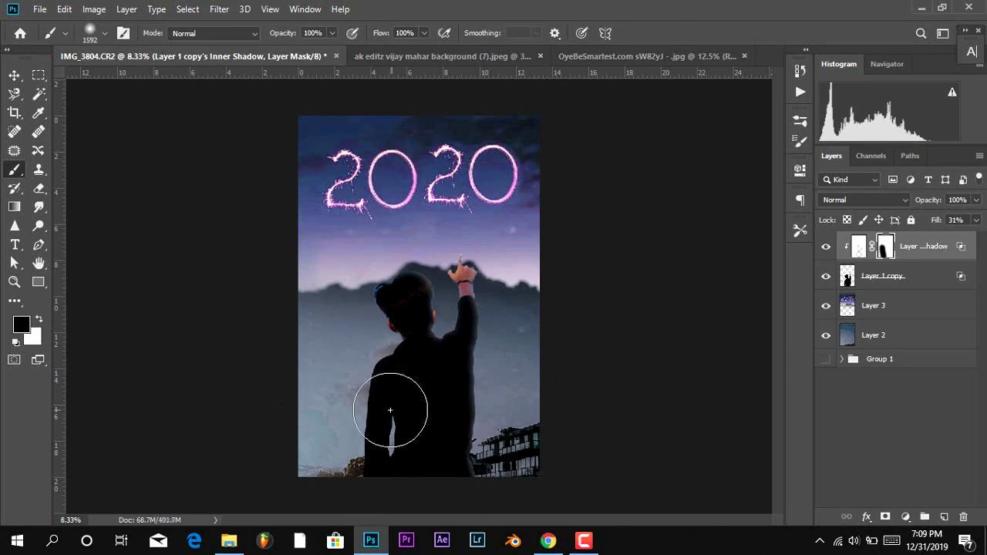
Compare the figure with and without the inner shadow layer and apply that layer's mask.
{"action": "left_click", "coordinate": [827, 247]}
{"action": "left_click", "coordinate": [826, 247]}
{"action": "left_click", "coordinate": [827, 248]}
{"action": "left_click", "coordinate": [827, 248]}
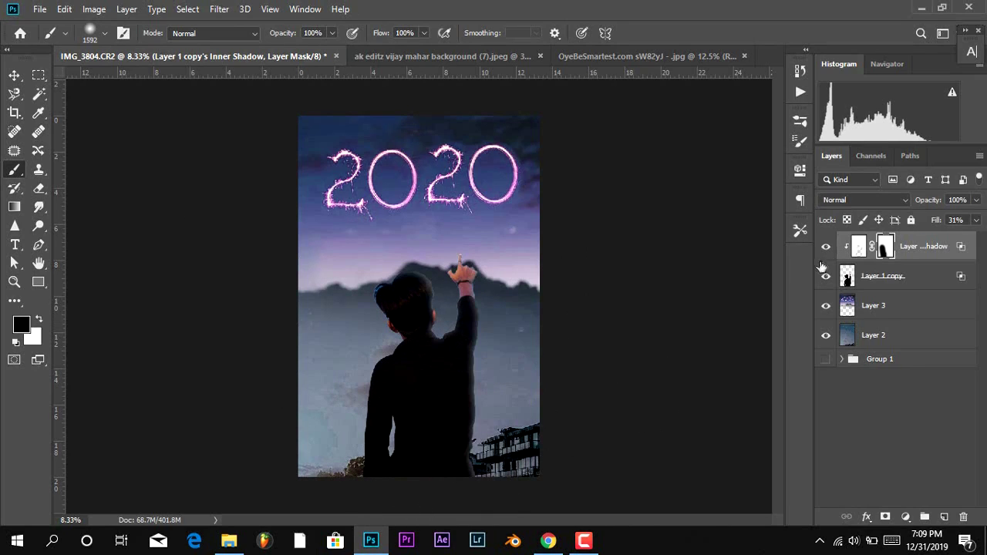
{"action": "left_click", "coordinate": [858, 247]}
{"action": "left_click", "coordinate": [827, 248]}
{"action": "left_click", "coordinate": [827, 248]}
{"action": "left_click", "coordinate": [827, 247]}
{"action": "left_click", "coordinate": [826, 248]}
{"action": "right_click", "coordinate": [885, 247]}
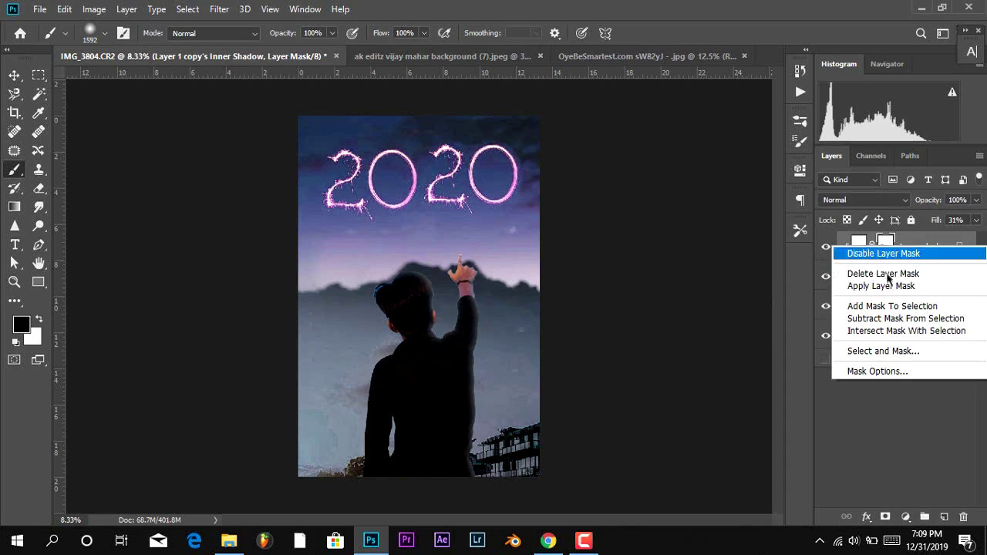
{"action": "left_click", "coordinate": [889, 289]}
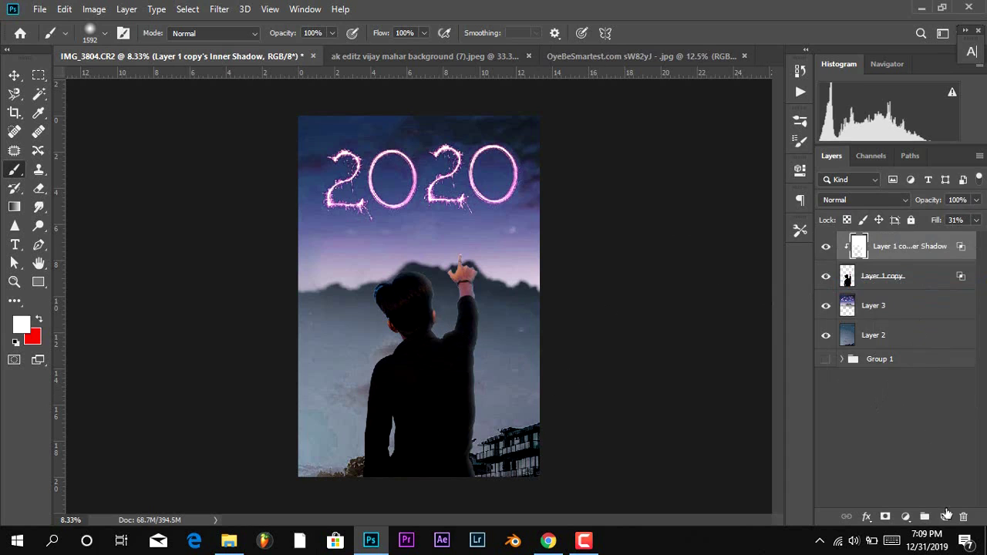
Add a Curves adjustment layer clipped to Layer 1 copy and keep the inner shadow layer clipped above it.
{"action": "left_click", "coordinate": [917, 280]}
{"action": "left_click", "coordinate": [905, 517]}
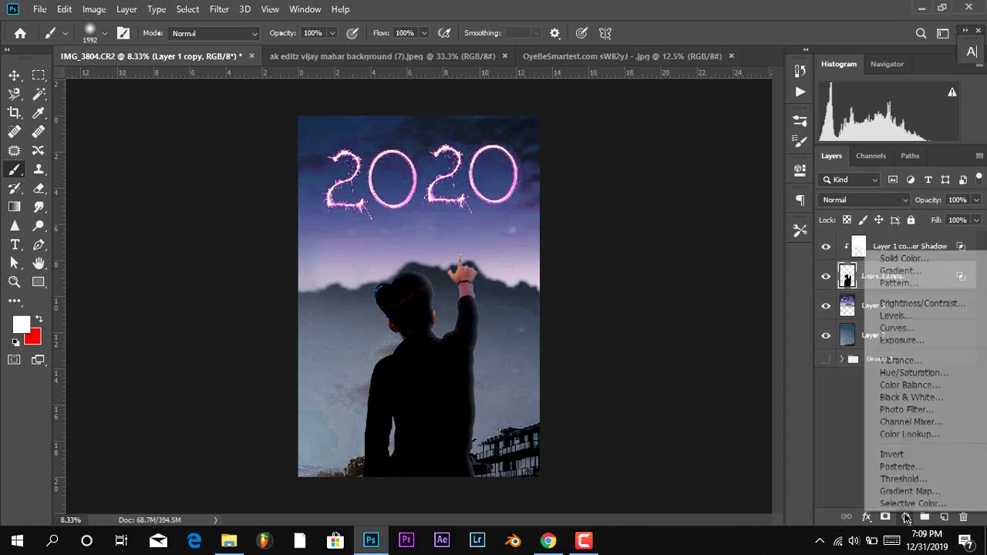
{"action": "left_click", "coordinate": [895, 328]}
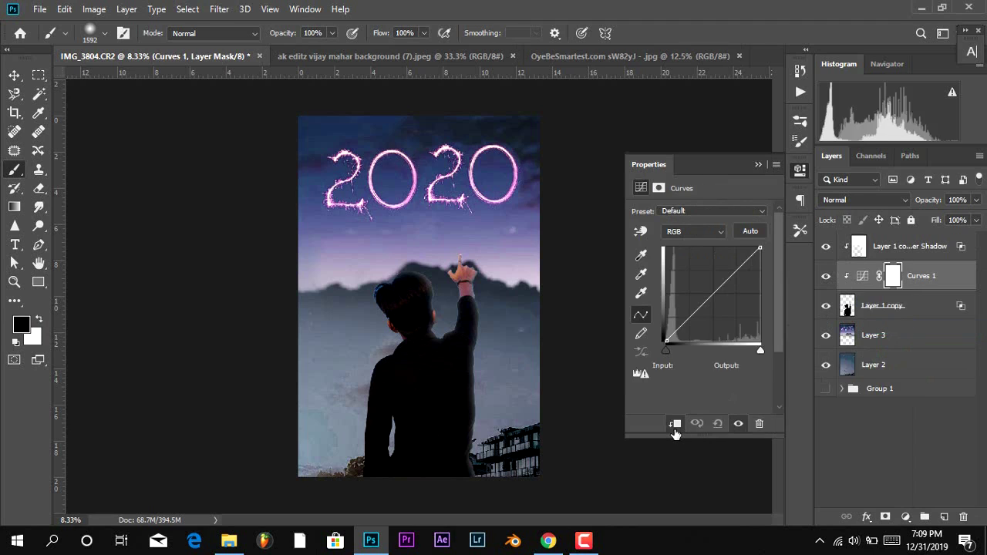
{"action": "left_click", "coordinate": [675, 429]}
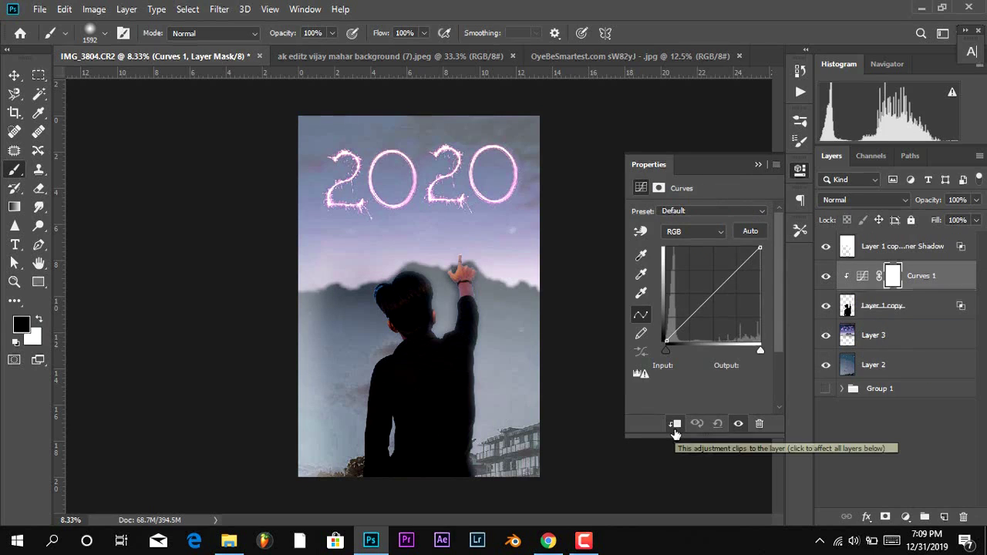
{"action": "left_click", "coordinate": [881, 261], "text": "alt"}
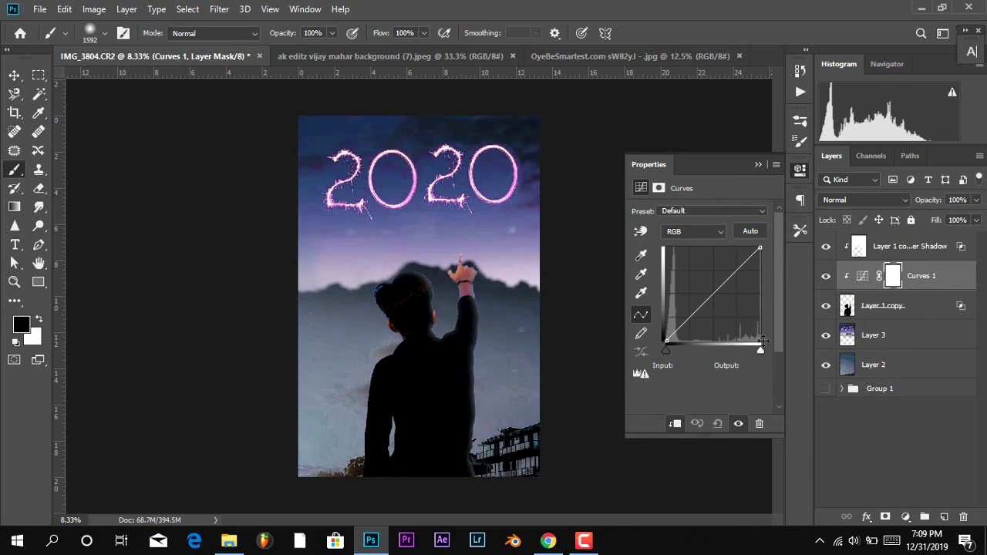
Shape the RGB curve for the figure by lowering its highlight end and raising the midtones at input 127.
{"action": "left_click_drag", "start_coordinate": [760, 351], "coordinate": [745, 349]}
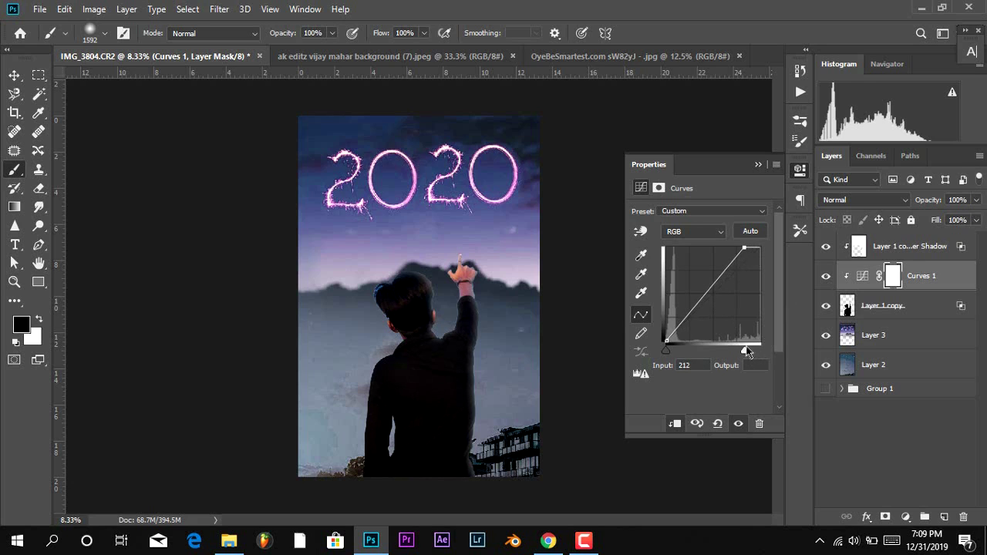
{"action": "mouse_move", "coordinate": [745, 353]}
{"action": "left_mouse_down"}
{"action": "mouse_move", "coordinate": [712, 349]}
{"action": "mouse_move", "coordinate": [761, 351]}
{"action": "left_mouse_up"}
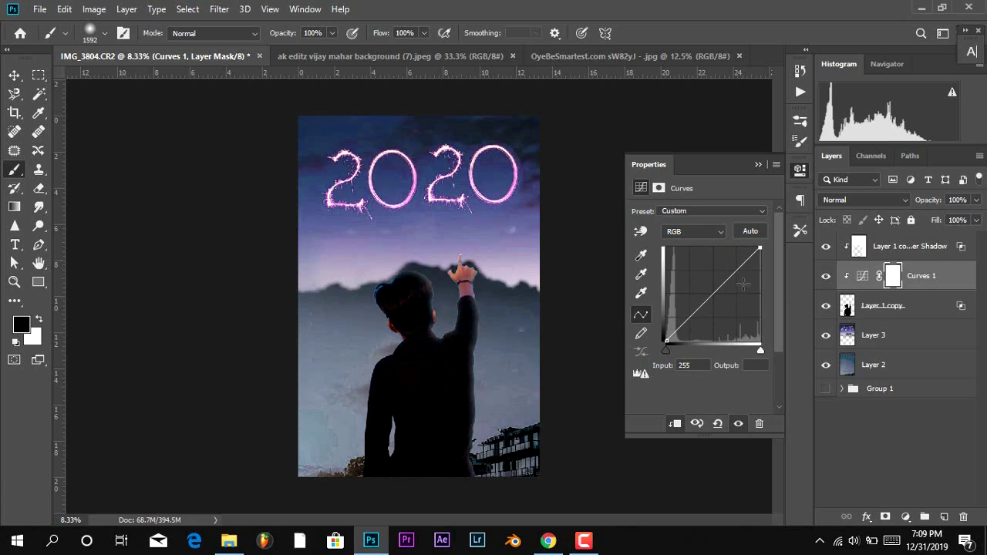
{"action": "left_click_drag", "start_coordinate": [760, 253], "coordinate": [758, 264]}
{"action": "left_click_drag", "start_coordinate": [713, 301], "coordinate": [713, 298]}
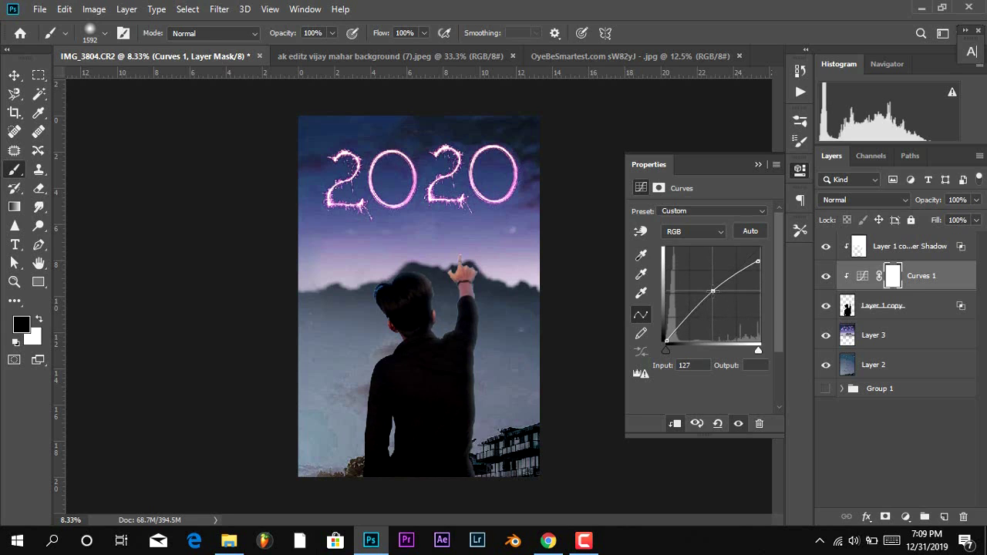
Tint the figure bluer in the Blue channel curve by lifting the shadows, moving the highlight end inward and adding a point at input 138.
{"action": "left_click", "coordinate": [692, 231]}
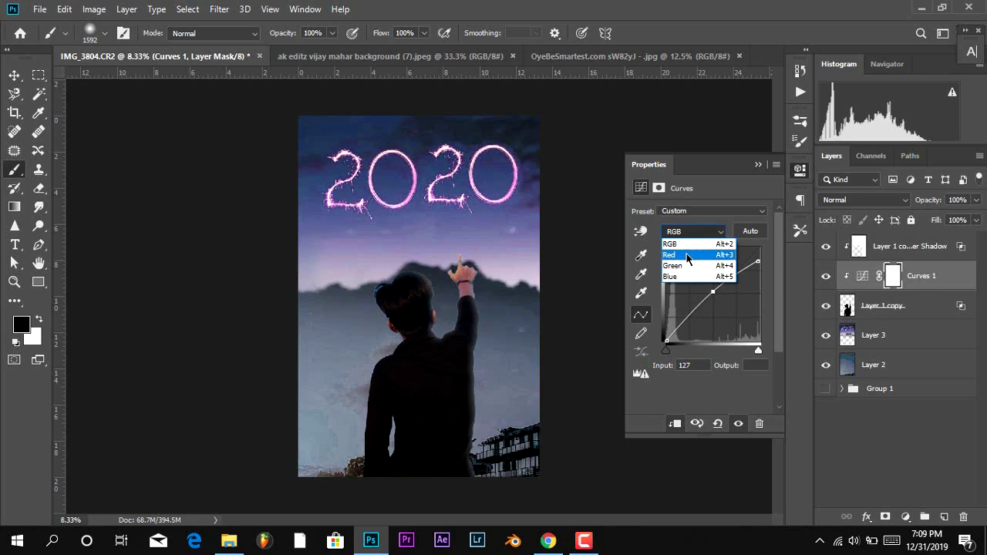
{"action": "left_click", "coordinate": [685, 266]}
{"action": "left_click", "coordinate": [688, 236]}
{"action": "left_click", "coordinate": [694, 282]}
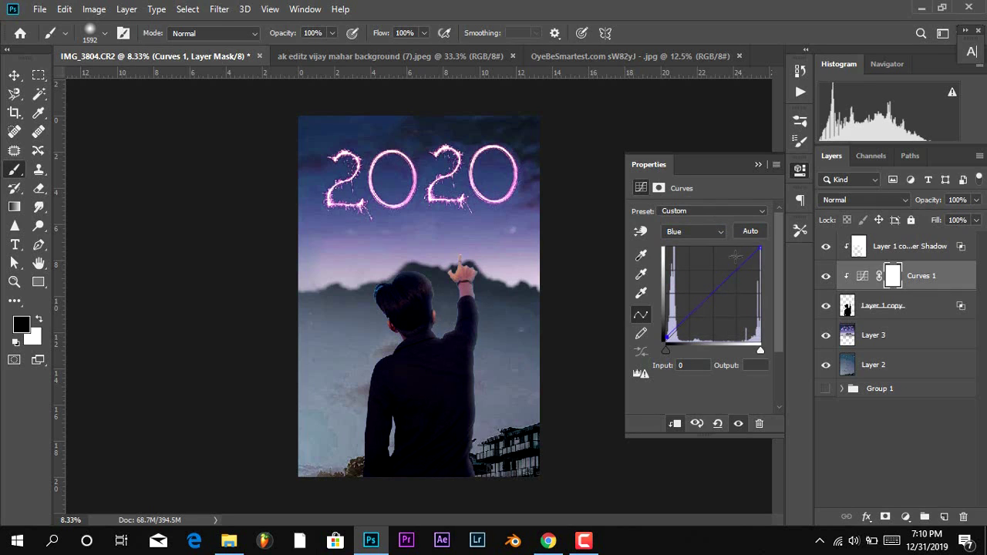
{"action": "left_click_drag", "start_coordinate": [755, 247], "coordinate": [751, 249]}
{"action": "mouse_move", "coordinate": [718, 283]}
{"action": "left_mouse_down"}
{"action": "mouse_move", "coordinate": [719, 300]}
{"action": "mouse_move", "coordinate": [718, 283]}
{"action": "left_mouse_up"}
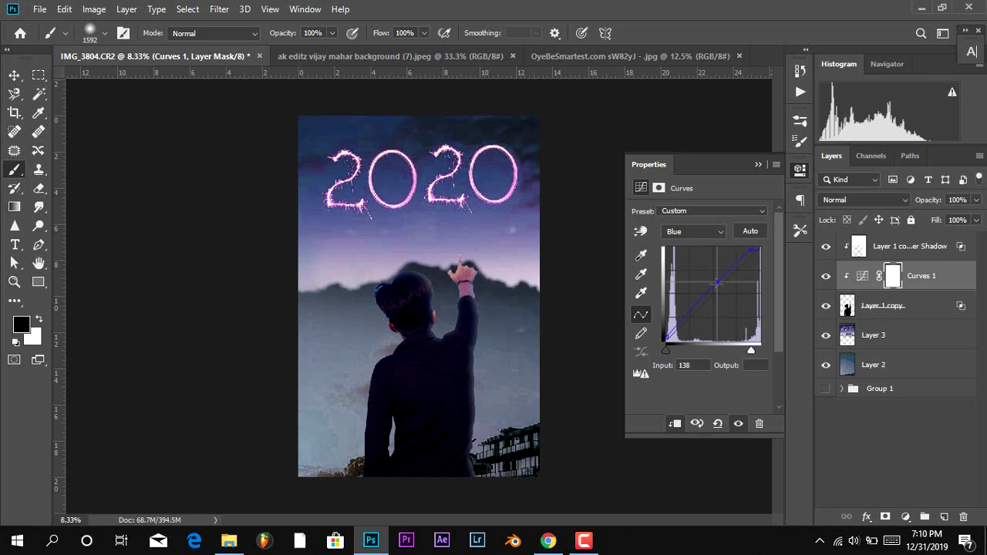
Group the inner shadow, Curves 1, Layer 1 copy, Layer 3 and Layer 2 layers, and compare the image with the group hidden and shown.
{"action": "left_click", "coordinate": [14, 75]}
{"action": "left_click", "coordinate": [758, 164]}
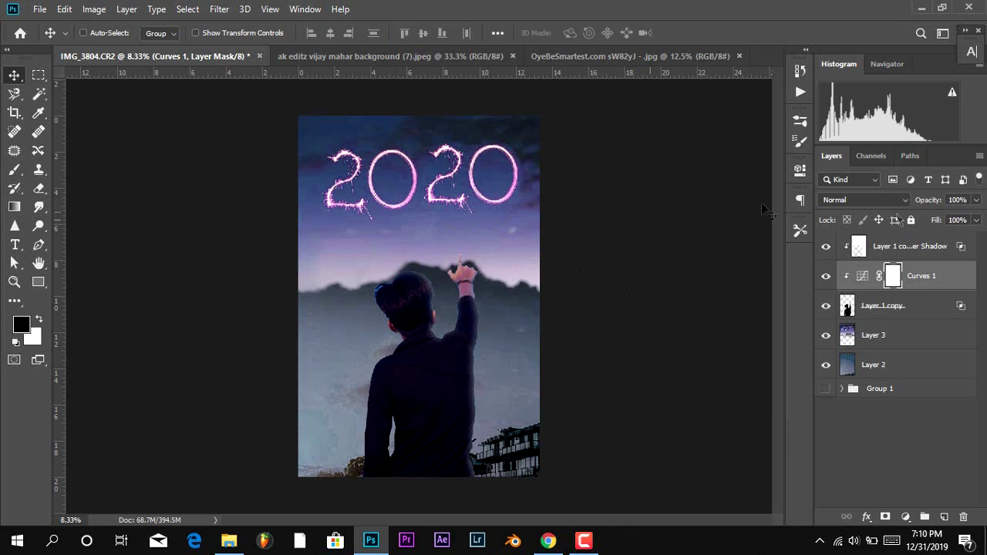
{"action": "left_click", "coordinate": [219, 9]}
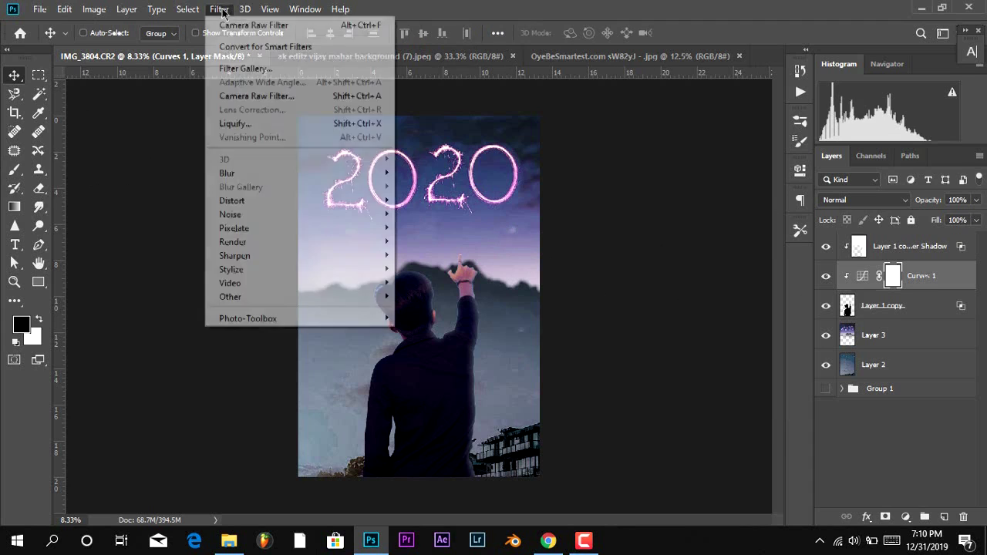
{"action": "left_click", "coordinate": [960, 192]}
{"action": "left_click", "coordinate": [933, 246]}
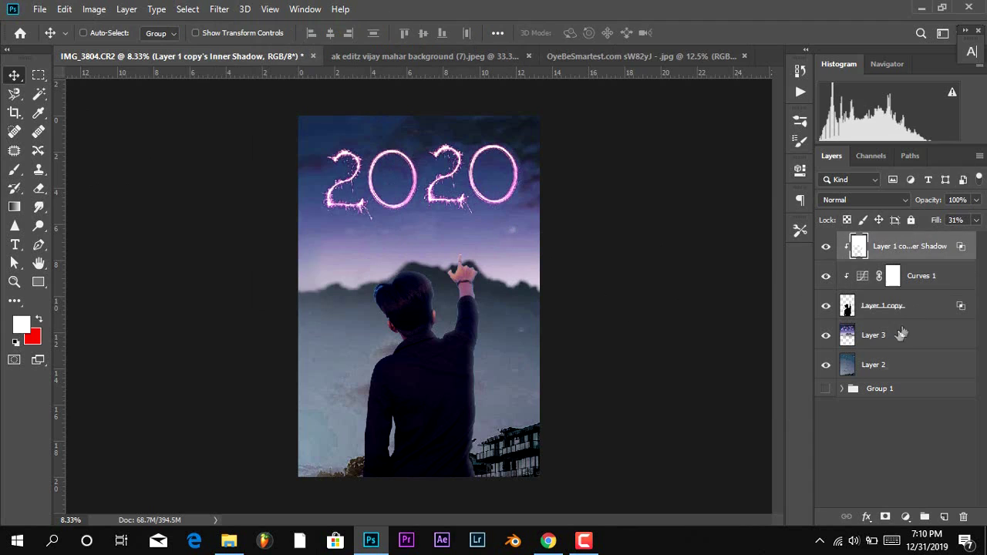
{"action": "left_click", "coordinate": [887, 372], "text": "shift"}
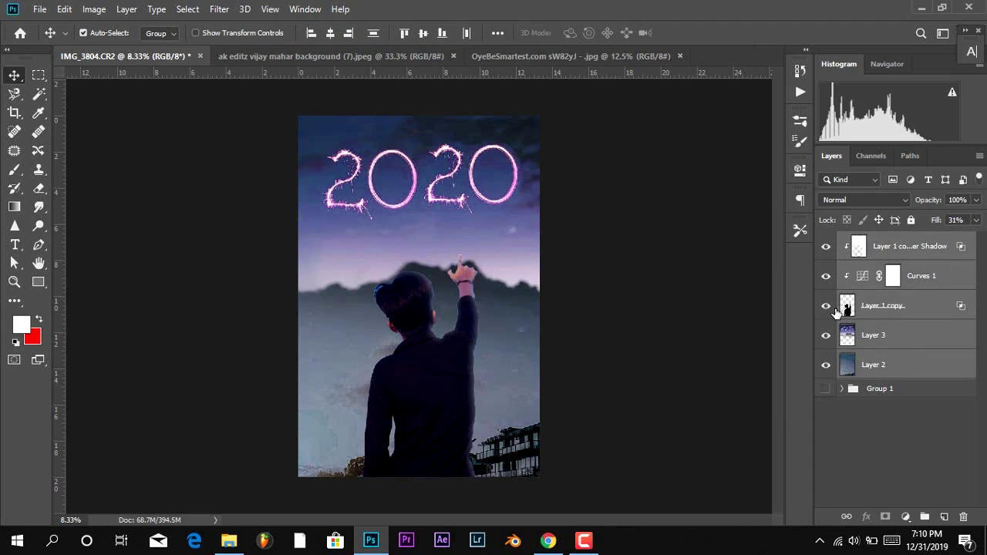
{"action": "key", "text": "ctrl+g"}
{"action": "left_click", "coordinate": [828, 242]}
{"action": "left_click", "coordinate": [828, 242]}
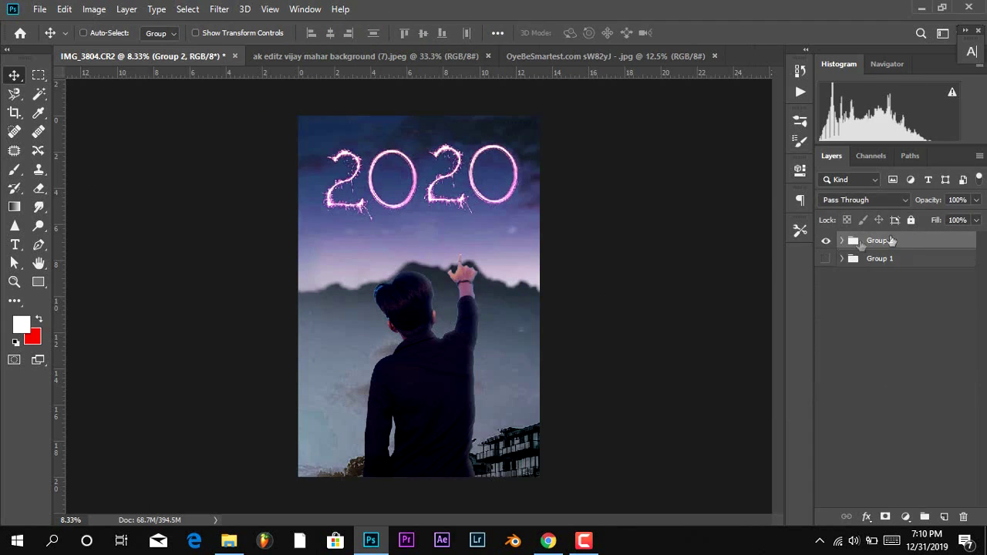
Duplicate Group 2 and place the hidden copy beneath the original group.
{"action": "key", "text": "ctrl+j"}
{"action": "left_click_drag", "start_coordinate": [895, 243], "coordinate": [885, 262]}
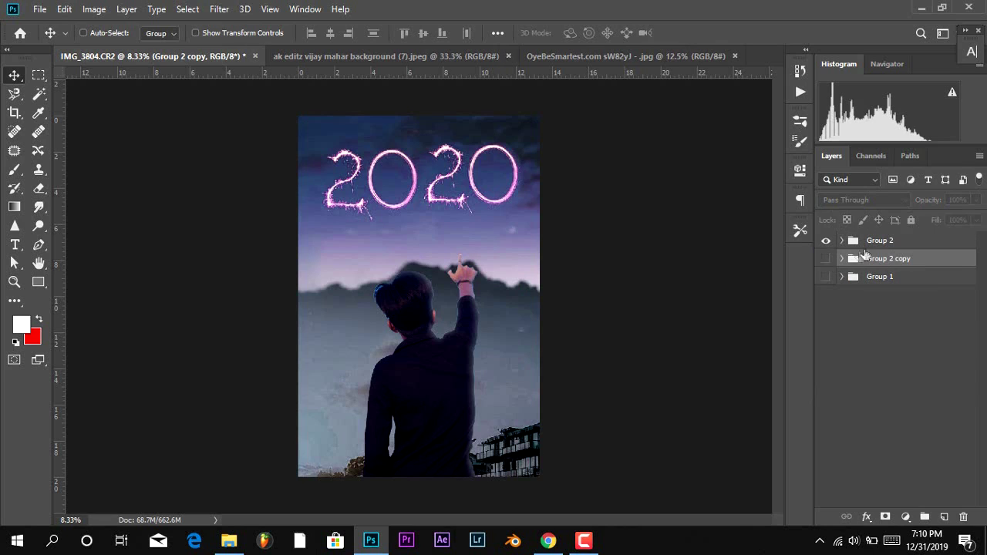
Merge the upper Group 2 into a single layer and preview it in the Camera Raw Filter without applying anything.
{"action": "left_click", "coordinate": [864, 244]}
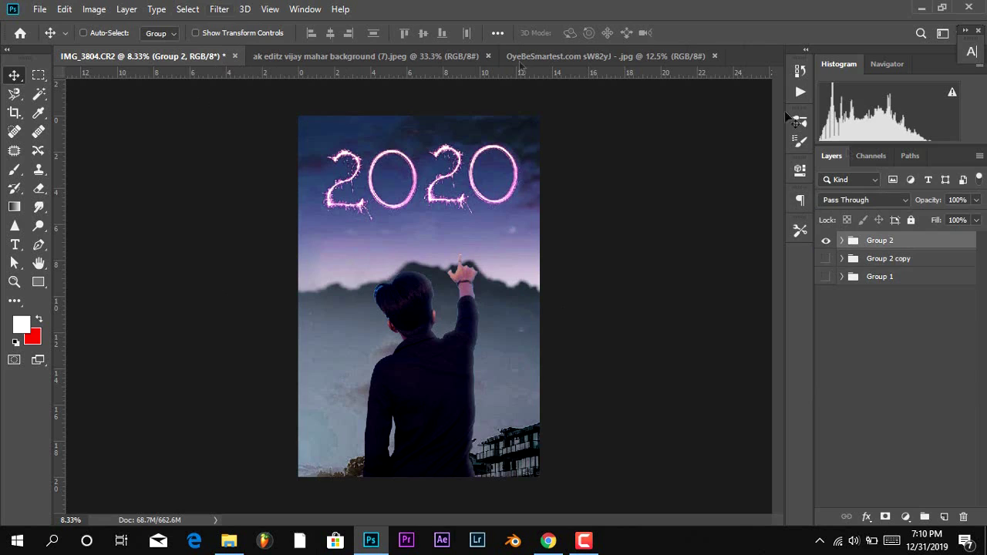
{"action": "key", "text": "ctrl+e"}
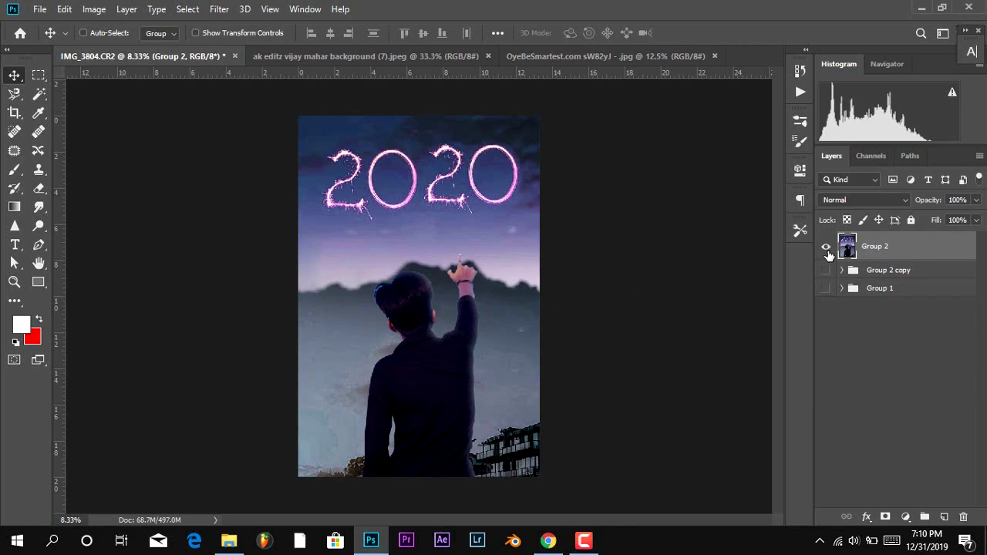
{"action": "left_click", "coordinate": [219, 9]}
{"action": "left_click", "coordinate": [255, 94]}
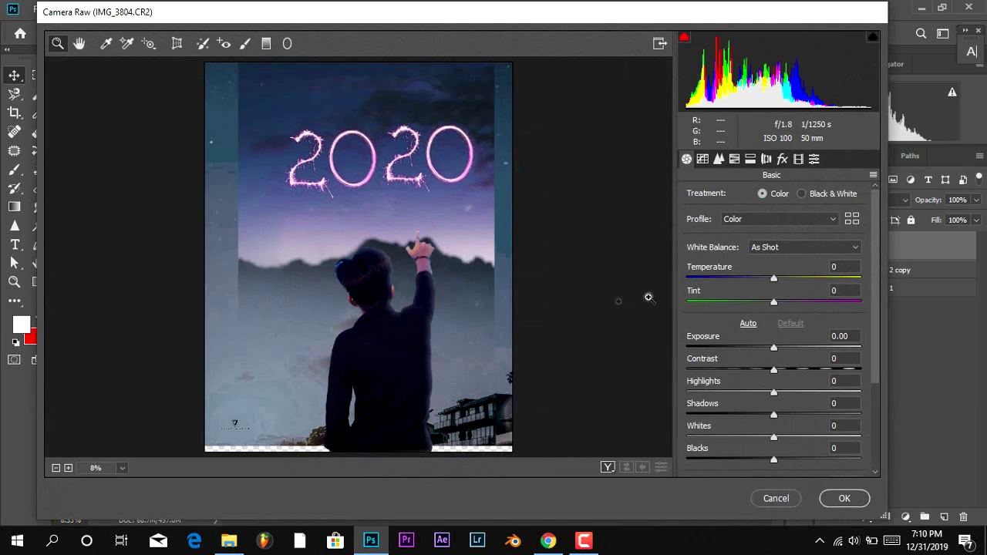
{"action": "left_click", "coordinate": [776, 498]}
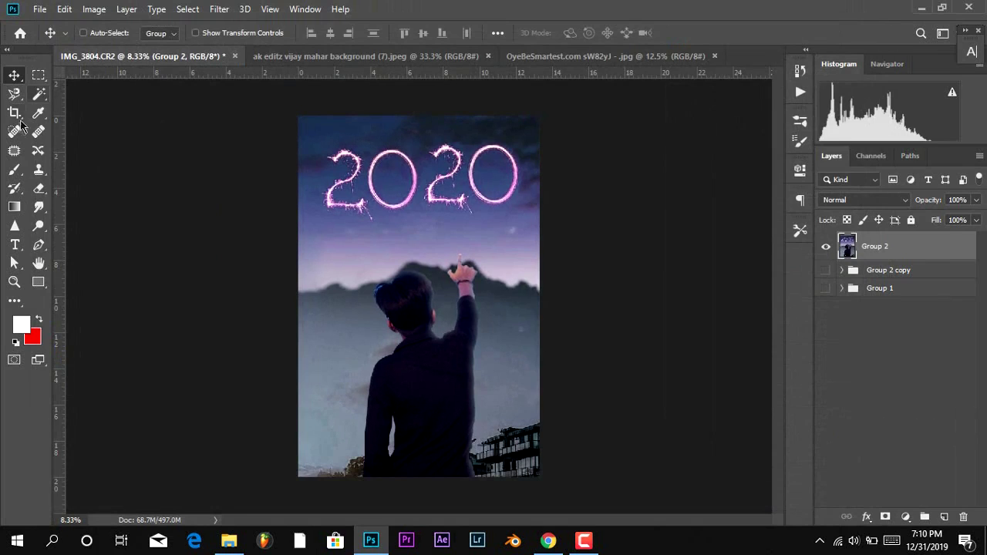
Crop the image to the current canvas bounds with Delete Cropped Pixels enabled.
{"action": "left_click", "coordinate": [13, 131]}
{"action": "left_click", "coordinate": [14, 111]}
{"action": "left_click", "coordinate": [324, 320]}
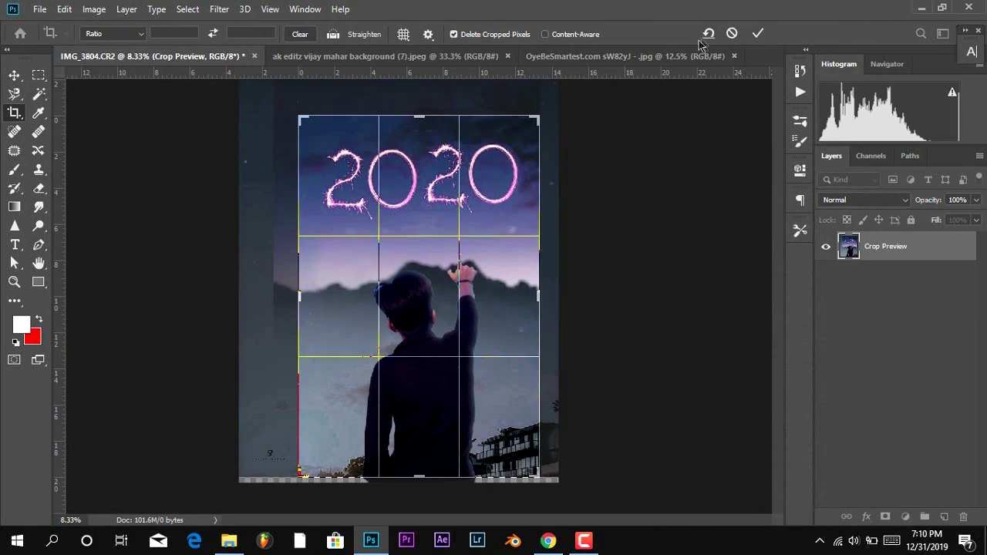
{"action": "left_click", "coordinate": [765, 34]}
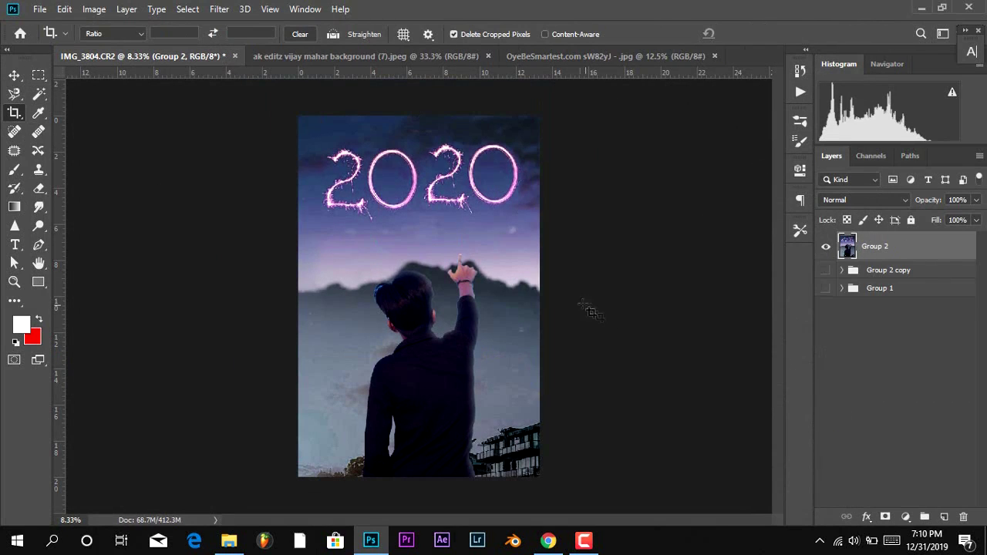
Open merged Group 2 in the Camera Raw Filter and place a graduated filter rising from below the image to the figure's head.
{"action": "left_click", "coordinate": [14, 75]}
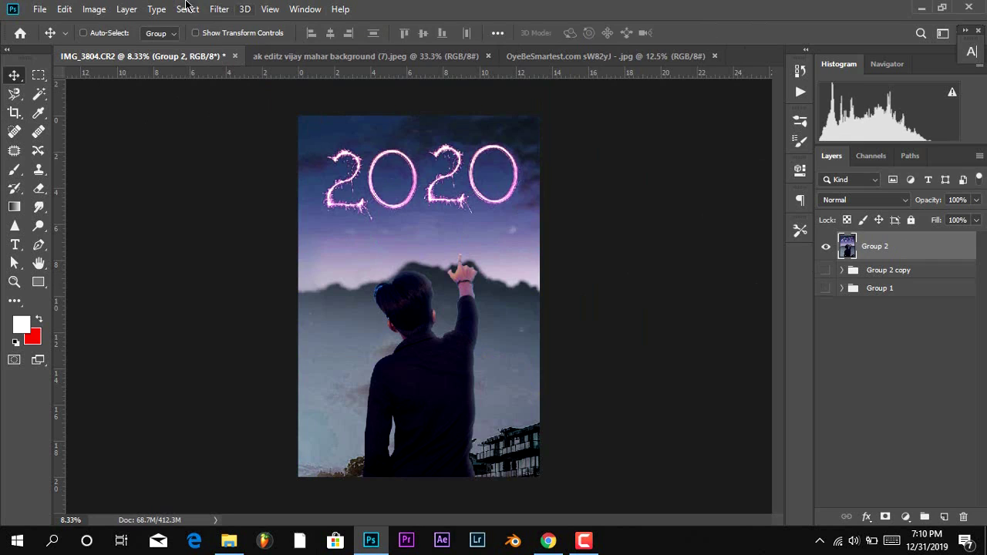
{"action": "left_click", "coordinate": [247, 97]}
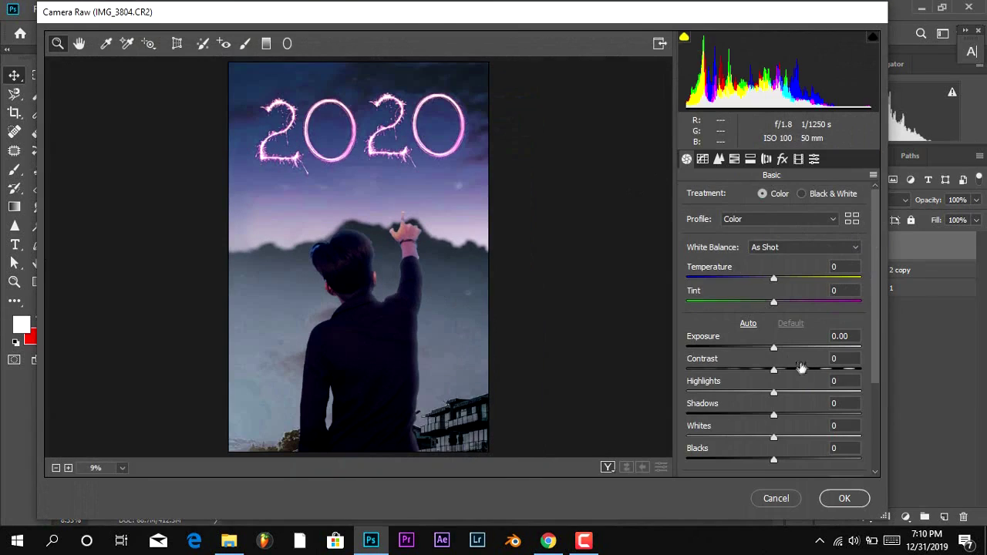
{"action": "left_click", "coordinate": [266, 44]}
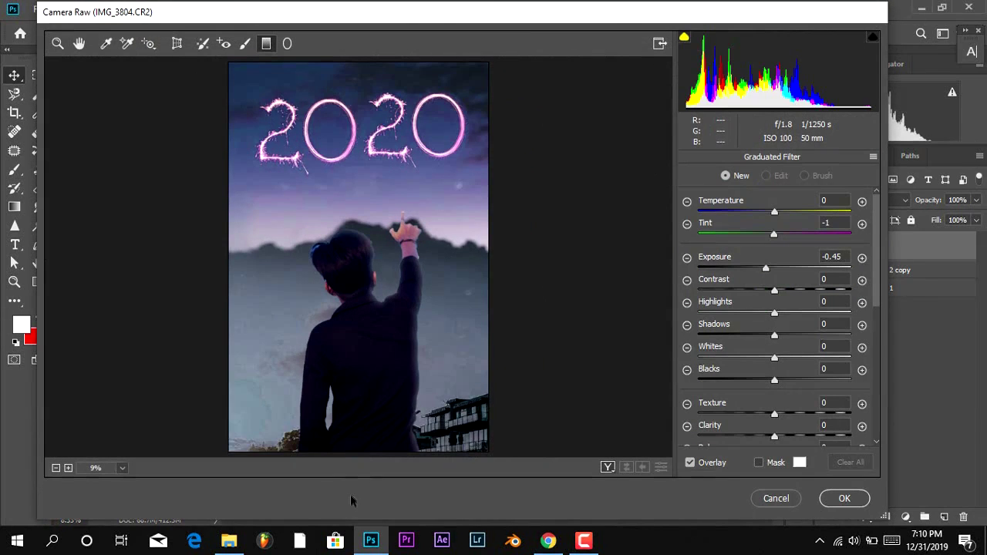
{"action": "left_click_drag", "start_coordinate": [360, 445], "coordinate": [370, 216]}
{"action": "left_click_drag", "start_coordinate": [361, 455], "coordinate": [356, 493]}
{"action": "left_click_drag", "start_coordinate": [366, 223], "coordinate": [331, 250]}
Lower the graduated filter's Exposure to about -1.95, adjust its upper end near the head, and apply the Camera Raw changes.
{"action": "left_click_drag", "start_coordinate": [762, 270], "coordinate": [737, 269]}
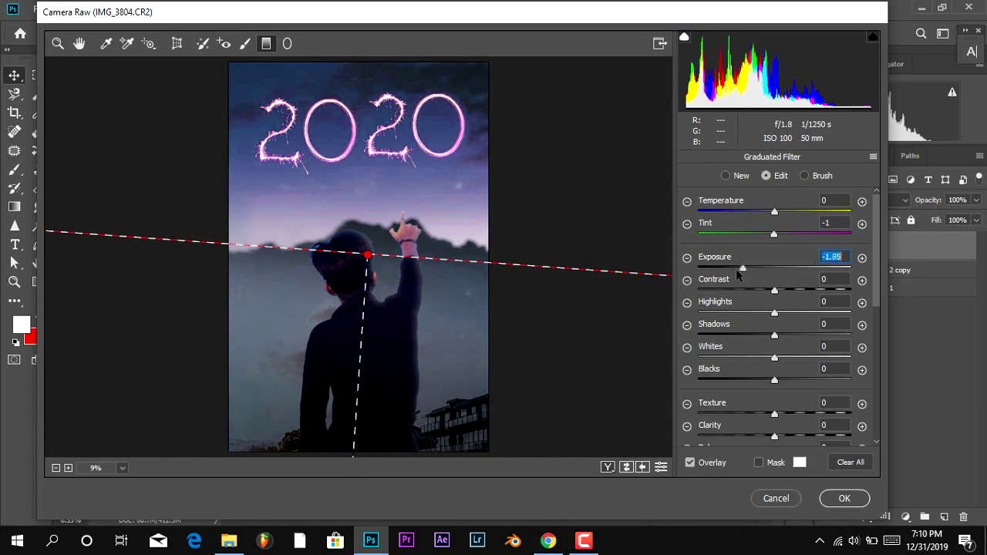
{"action": "scroll", "coordinate": [791, 365], "scroll_direction": "down", "scroll_amount": 6}
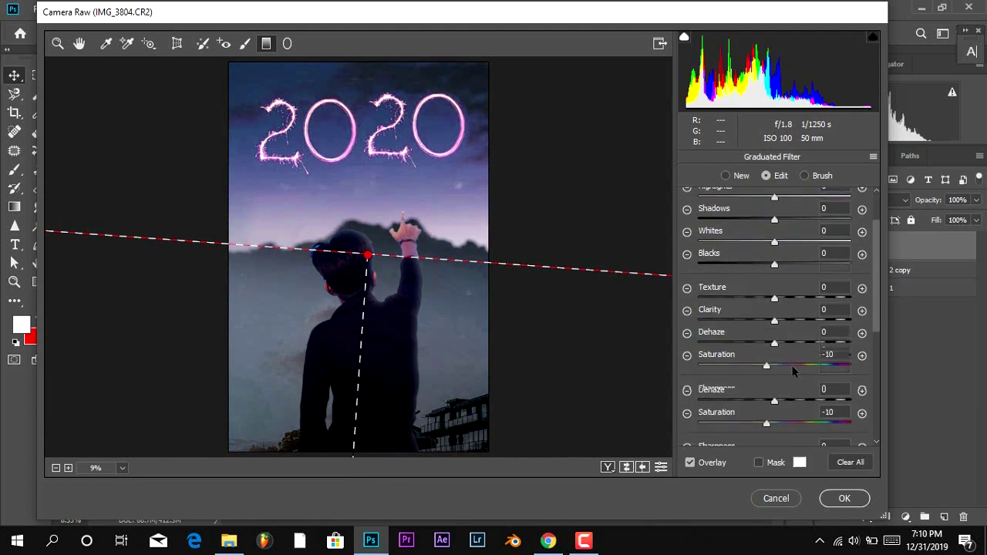
{"action": "scroll", "coordinate": [783, 379], "scroll_direction": "up", "scroll_amount": 3}
{"action": "left_click_drag", "start_coordinate": [367, 254], "coordinate": [343, 276]}
{"action": "left_click", "coordinate": [856, 499]}
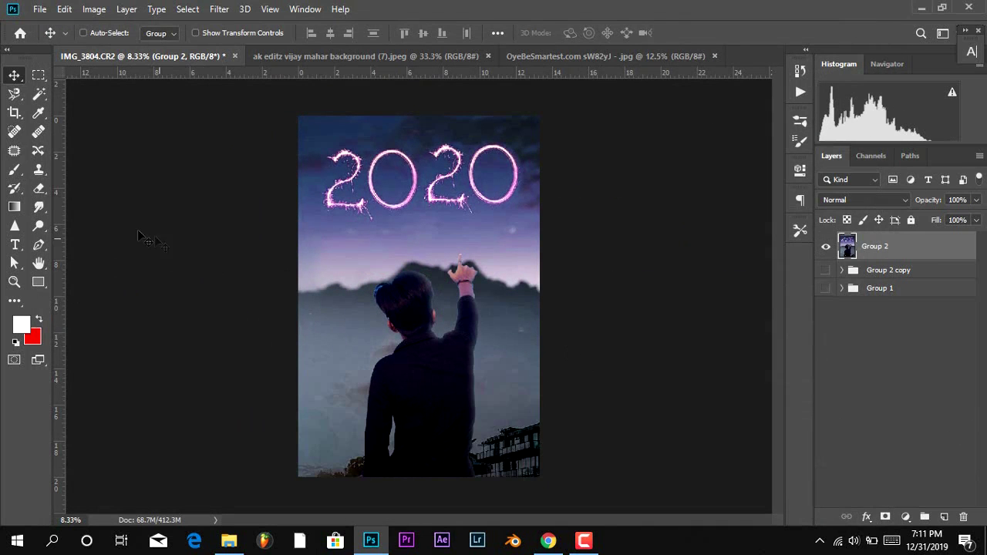
Lighten the back of the hair and the raised wrist with the Dodge tool, using Midtones at 30% exposure.
{"action": "left_click", "coordinate": [40, 225]}
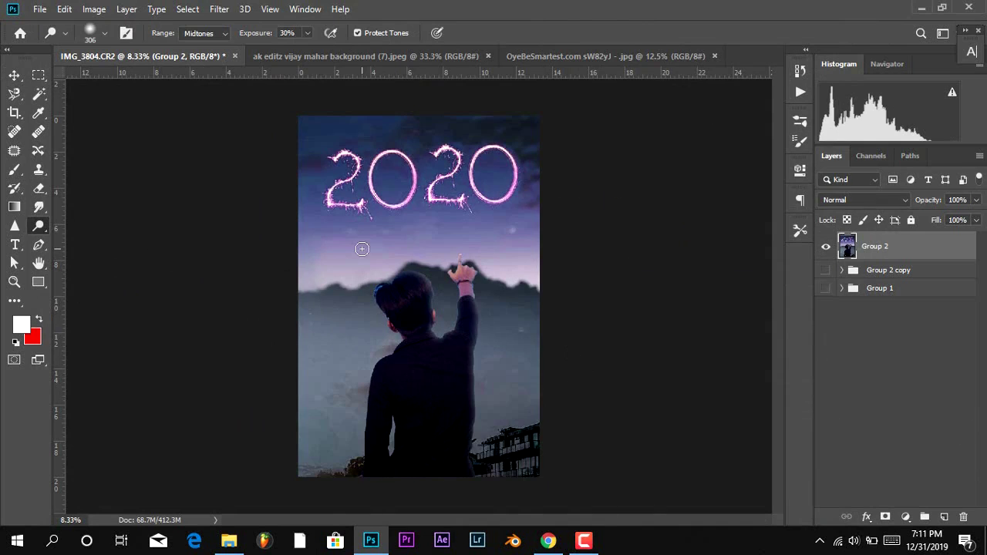
{"action": "key", "text": "ctrl+plus"}
{"action": "key", "text": "ctrl+plus"}
{"action": "key", "text": "ctrl+plus"}
{"action": "key", "text": "ctrl+plus"}
{"action": "scroll", "coordinate": [348, 331], "scroll_direction": "up", "scroll_amount": 2}
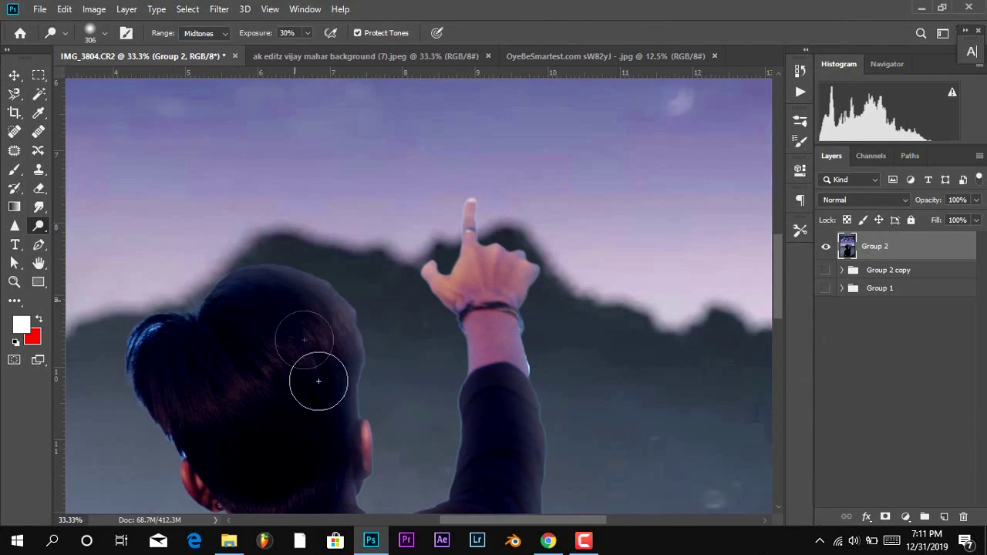
{"action": "mouse_move", "coordinate": [300, 380]}
{"action": "left_mouse_down"}
{"action": "mouse_move", "coordinate": [256, 295]}
{"action": "mouse_move", "coordinate": [241, 318]}
{"action": "mouse_move", "coordinate": [310, 316]}
{"action": "mouse_move", "coordinate": [342, 385]}
{"action": "left_mouse_up"}
{"action": "mouse_move", "coordinate": [486, 330]}
{"action": "left_mouse_down"}
{"action": "mouse_move", "coordinate": [489, 276]}
{"action": "mouse_move", "coordinate": [489, 331]}
{"action": "left_mouse_up"}
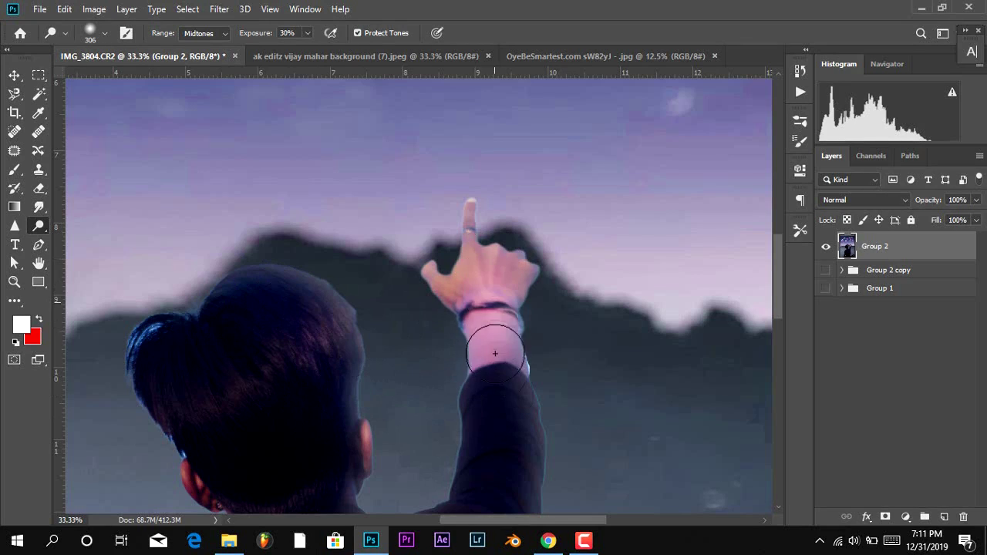
Dodge the raised arm's shoulder and the area beside the neck, plus the outer edge of the hair.
{"action": "scroll", "coordinate": [489, 331], "scroll_direction": "down", "scroll_amount": 5}
{"action": "mouse_move", "coordinate": [437, 353]}
{"action": "left_mouse_down"}
{"action": "mouse_move", "coordinate": [470, 293]}
{"action": "mouse_move", "coordinate": [375, 409]}
{"action": "mouse_move", "coordinate": [292, 342]}
{"action": "left_mouse_up"}
{"action": "scroll", "coordinate": [352, 353], "scroll_direction": "down", "scroll_amount": 5}
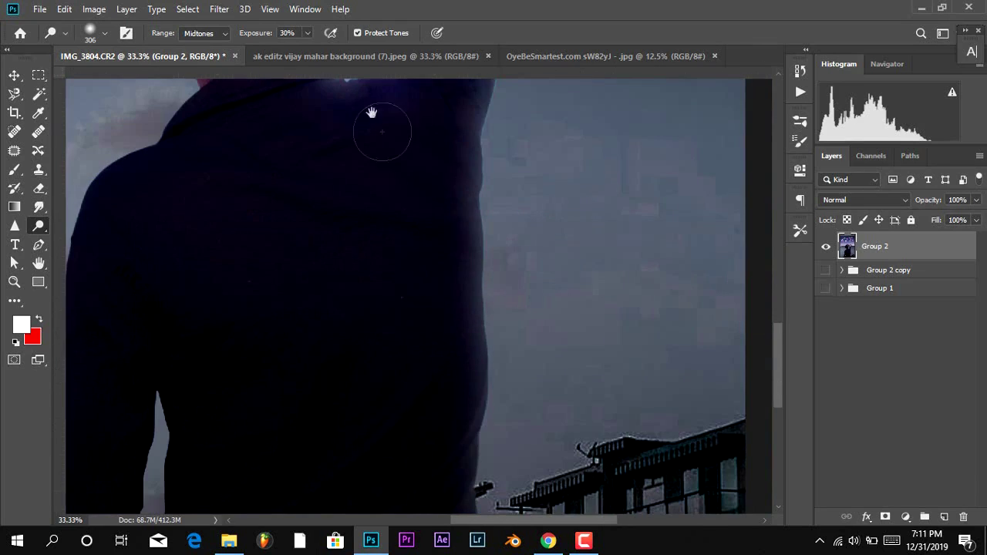
{"action": "scroll", "coordinate": [432, 347], "scroll_direction": "up", "scroll_amount": 5}
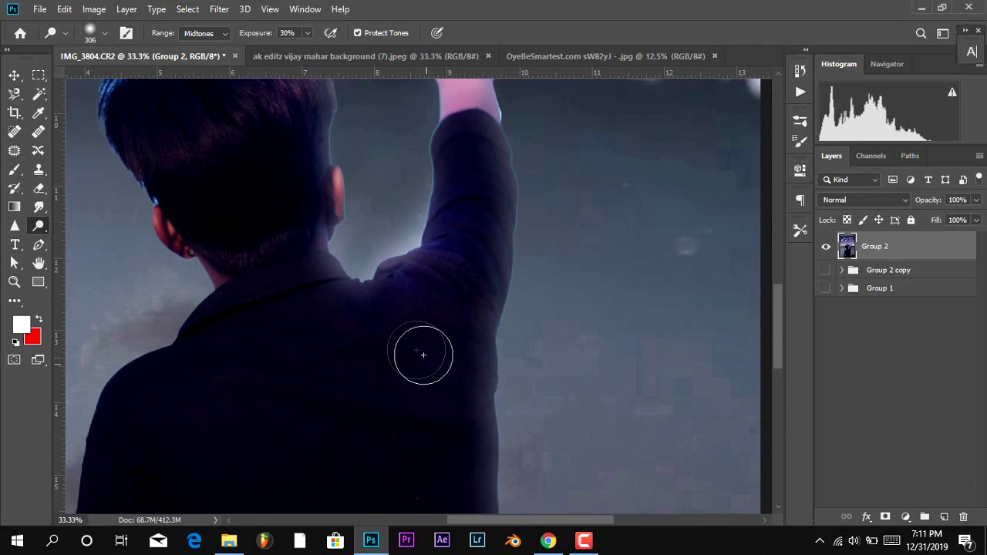
{"action": "scroll", "coordinate": [281, 278], "scroll_direction": "up", "scroll_amount": 3}
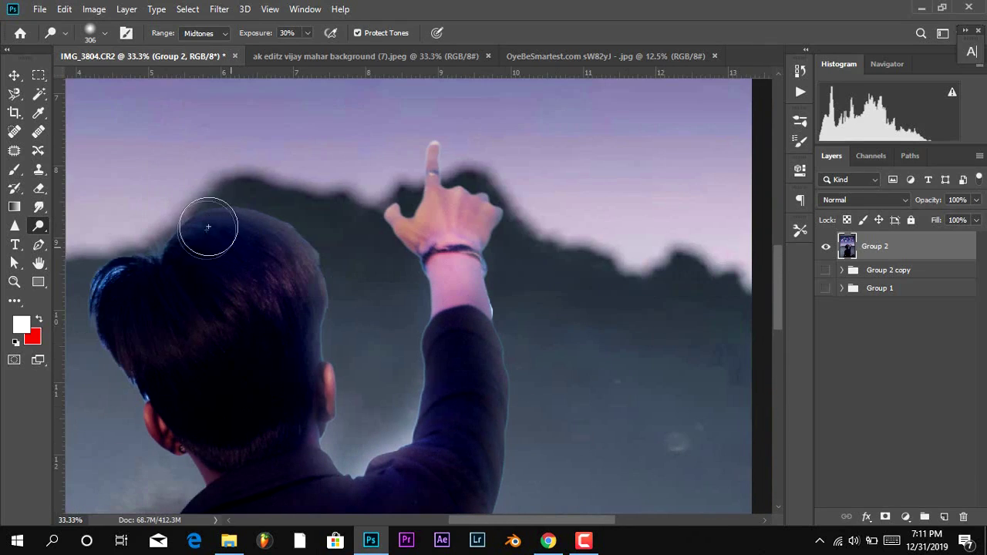
{"action": "left_click_drag", "start_coordinate": [115, 271], "coordinate": [112, 282]}
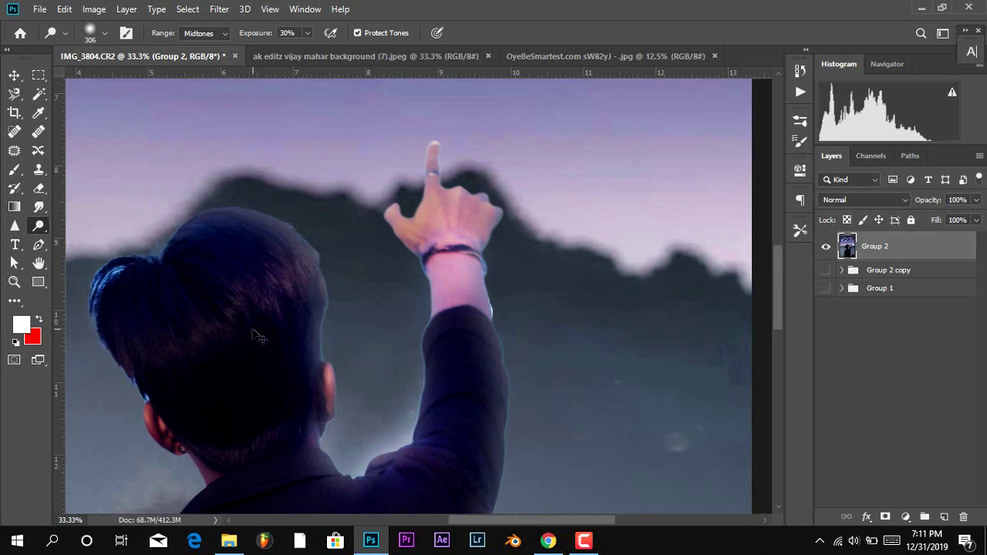
Switch to the Burn tool with Midtones at 100% exposure and darken the area along the hair and head.
{"action": "scroll", "coordinate": [252, 344], "scroll_direction": "left", "scroll_amount": 3}
{"action": "left_click", "coordinate": [39, 207]}
{"action": "left_click_drag", "start_coordinate": [38, 225], "coordinate": [79, 242]}
{"action": "mouse_move", "coordinate": [180, 275]}
{"action": "left_mouse_down"}
{"action": "mouse_move", "coordinate": [207, 289]}
{"action": "mouse_move", "coordinate": [306, 448]}
{"action": "left_mouse_up"}
Burn the figure's lower body and the trees and buildings along the image's lower edge.
{"action": "scroll", "coordinate": [332, 386], "scroll_direction": "down", "scroll_amount": 3}
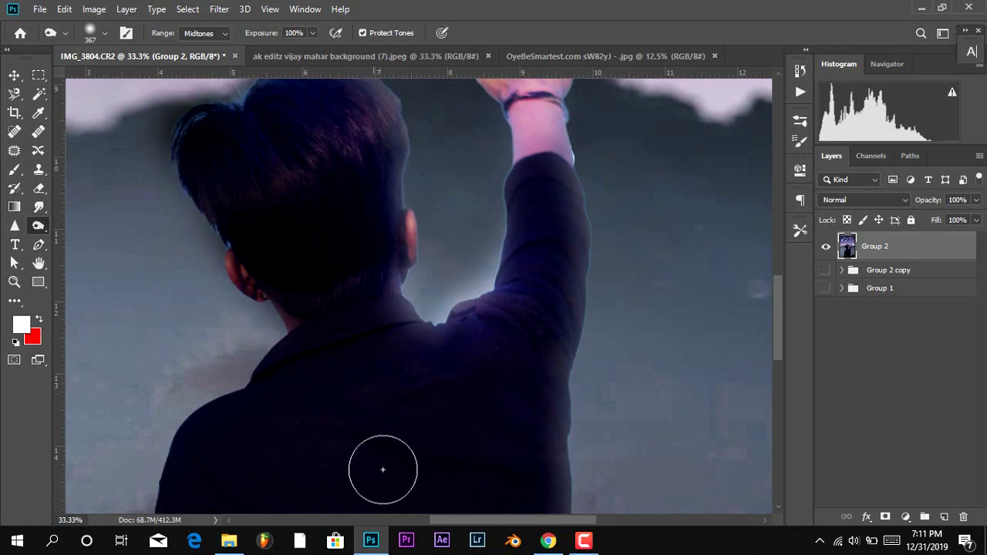
{"action": "scroll", "coordinate": [339, 347], "scroll_direction": "down", "scroll_amount": 5}
{"action": "scroll", "coordinate": [340, 455], "scroll_direction": "down", "scroll_amount": 3}
{"action": "scroll", "coordinate": [324, 370], "scroll_direction": "left", "scroll_amount": 1}
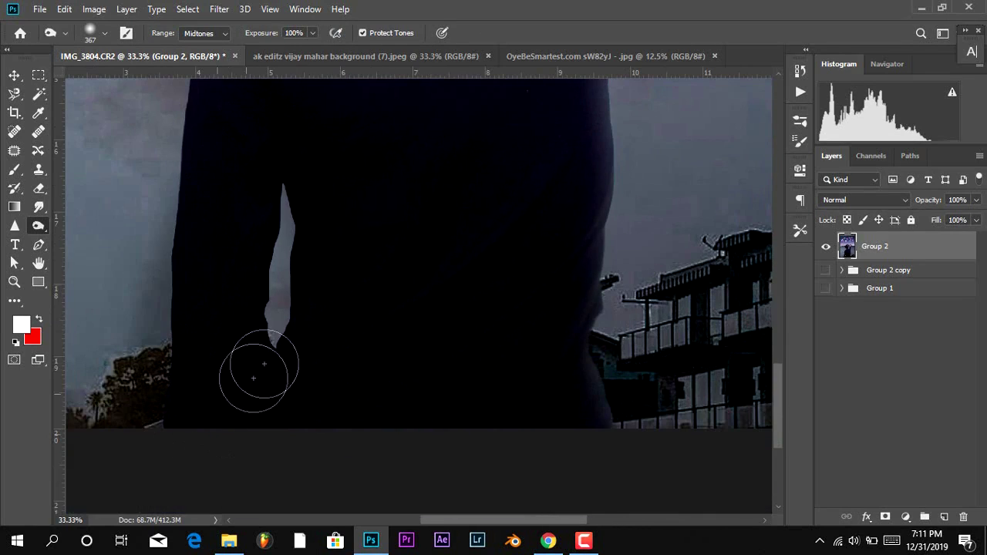
{"action": "scroll", "coordinate": [257, 387], "scroll_direction": "left", "scroll_amount": 4}
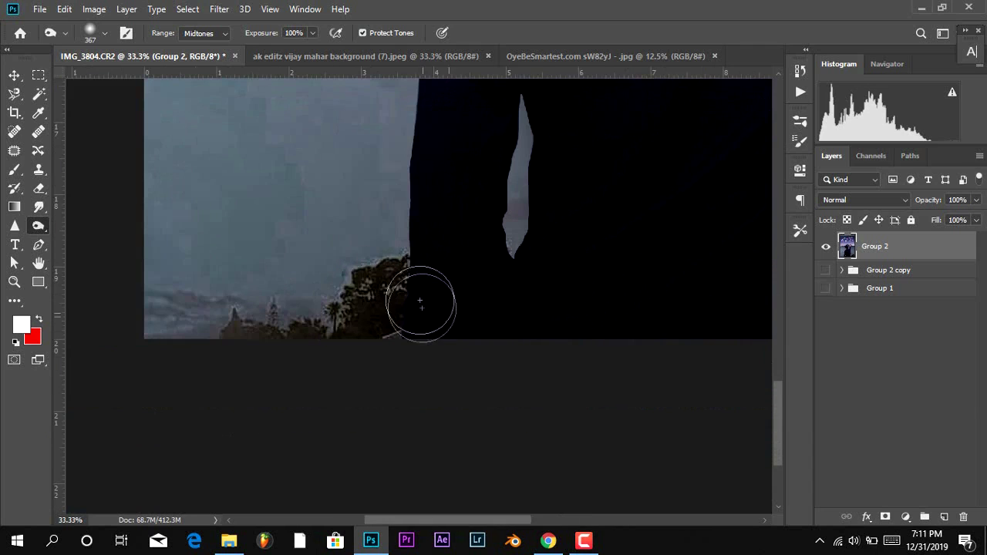
{"action": "scroll", "coordinate": [576, 286], "scroll_direction": "right", "scroll_amount": 9}
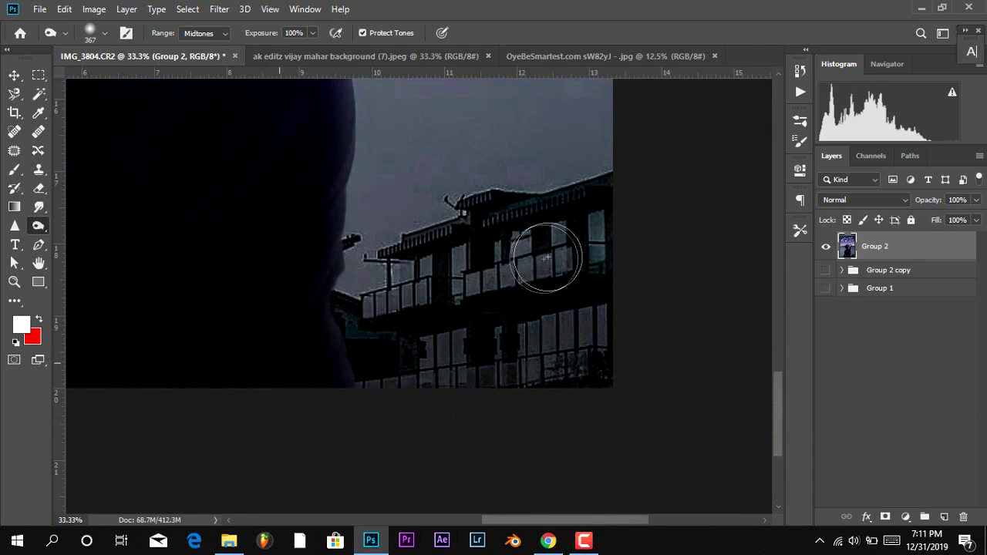
{"action": "left_click_drag", "start_coordinate": [387, 295], "coordinate": [389, 366]}
{"action": "key", "text": "ctrl+r"}
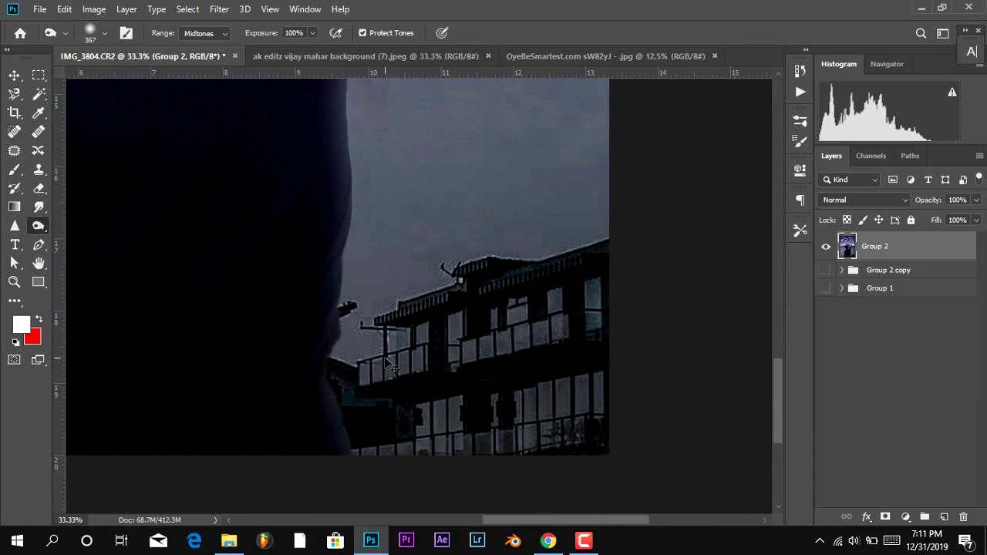
{"action": "left_click_drag", "start_coordinate": [283, 375], "coordinate": [643, 346]}
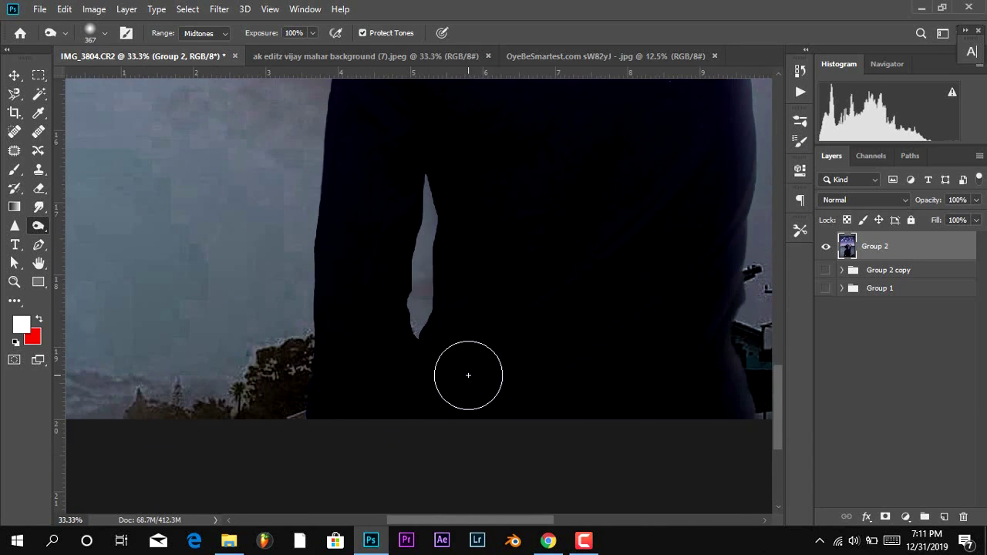
Undo the dodge and burn strokes, the graduated filter, the crop and the merging of Group 2.
{"action": "scroll", "coordinate": [468, 375], "scroll_direction": "down", "scroll_amount": 5}
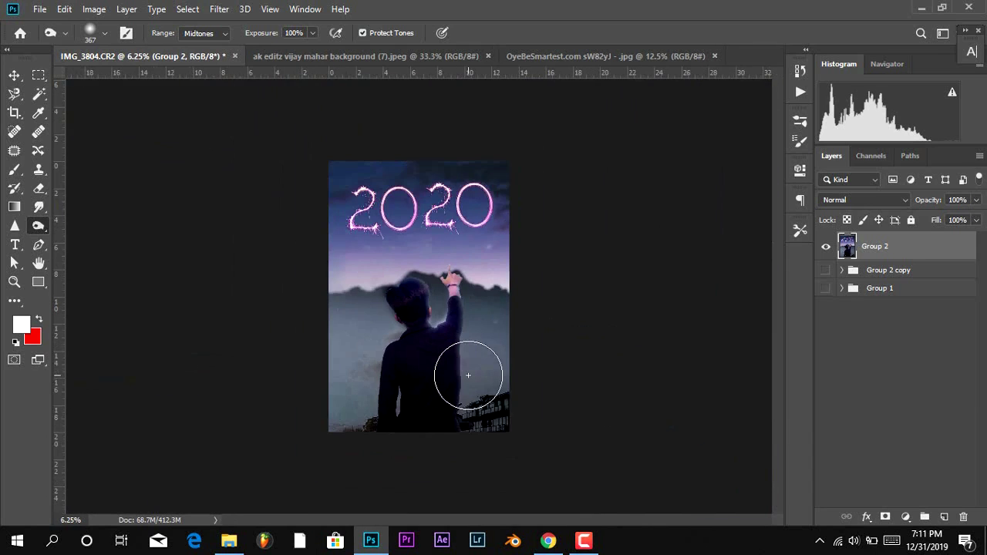
{"action": "scroll", "coordinate": [469, 376], "scroll_direction": "up", "scroll_amount": 5}
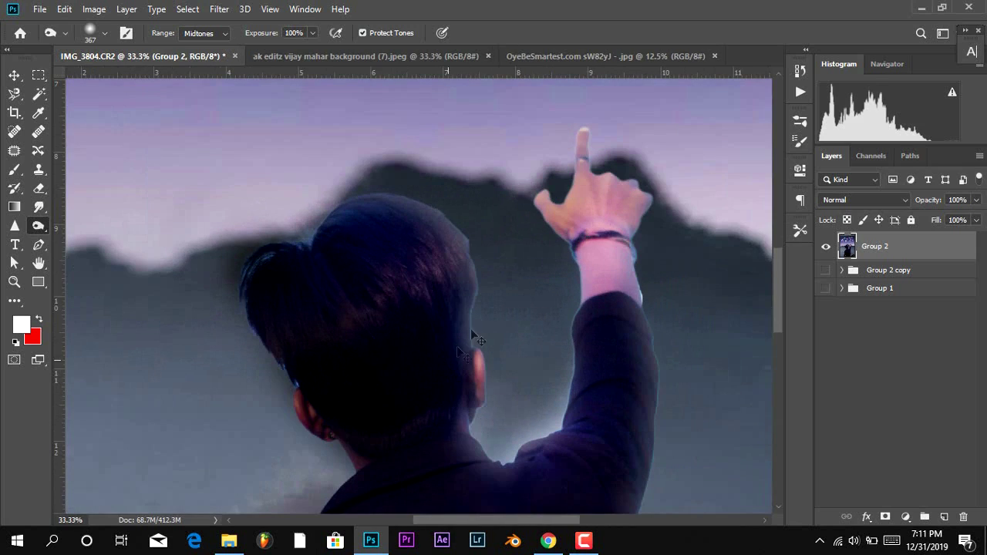
{"action": "mouse_move", "coordinate": [339, 455]}
{"action": "left_mouse_down"}
{"action": "mouse_move", "coordinate": [276, 373]}
{"action": "mouse_move", "coordinate": [252, 258]}
{"action": "left_mouse_up"}
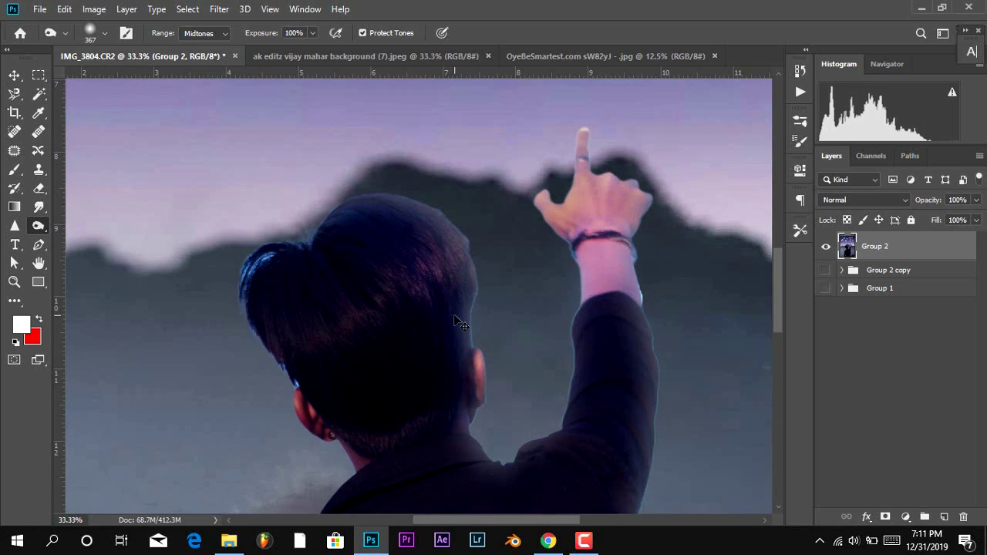
{"action": "key", "text": "ctrl+z"}
{"action": "key", "text": "ctrl+z"}
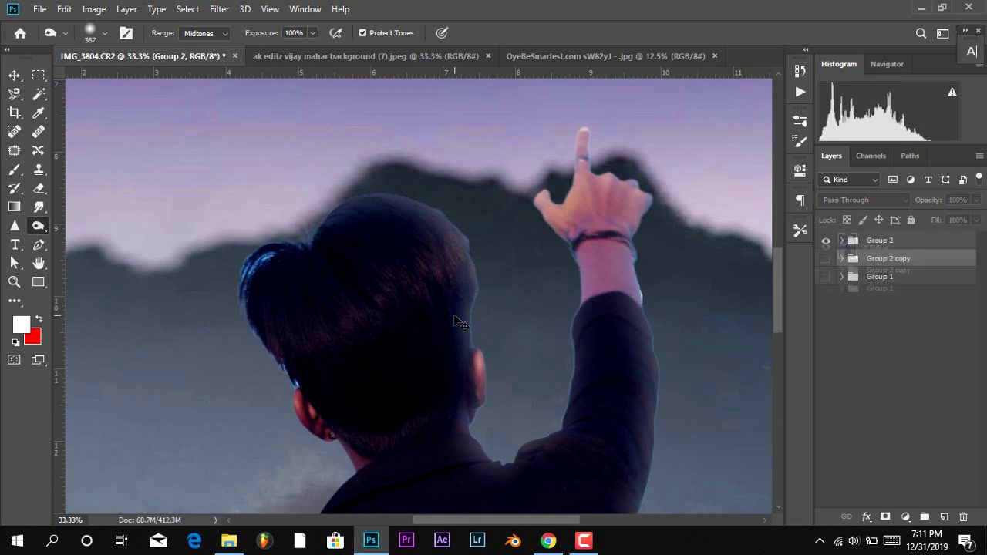
Undo the duplication of Group 2 and select Layer 1 copy inside the original group.
{"action": "key", "text": "ctrl+z"}
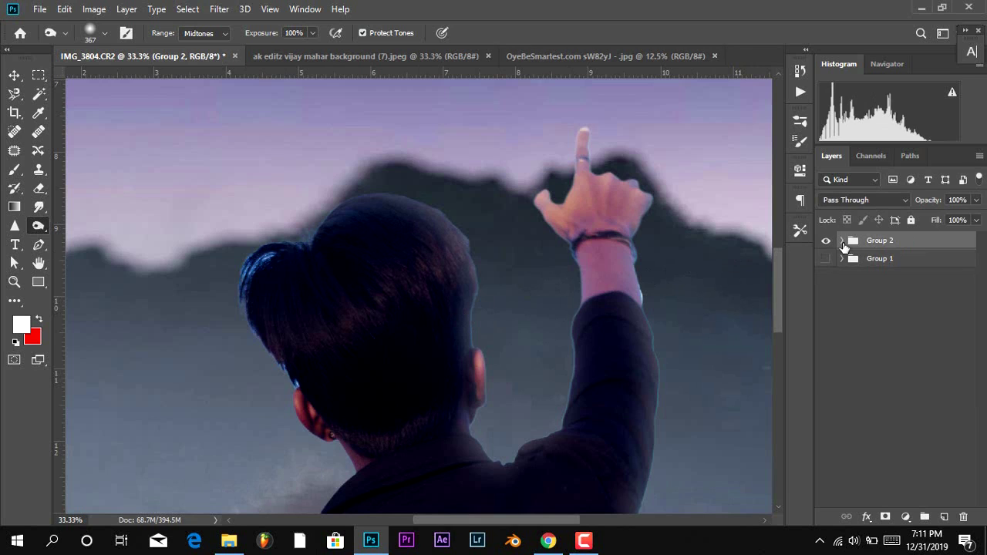
{"action": "left_click", "coordinate": [842, 241]}
{"action": "left_click", "coordinate": [860, 324]}
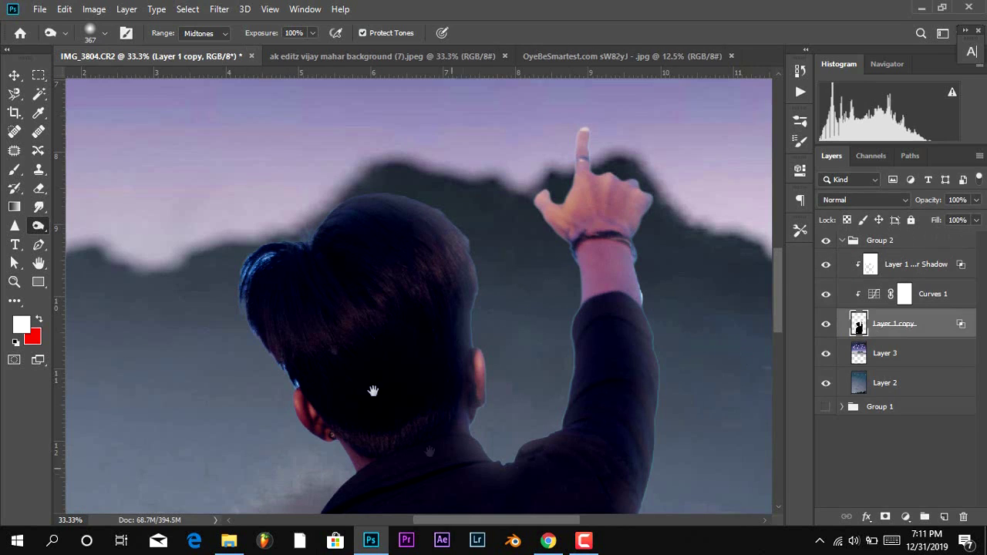
Dodge the figure's hair, raised sleeve and shoulder on Layer 1 copy, using Midtones at 30% exposure.
{"action": "scroll", "coordinate": [441, 243], "scroll_direction": "down", "scroll_amount": 5}
{"action": "scroll", "coordinate": [440, 242], "scroll_direction": "right", "scroll_amount": 3}
{"action": "right_click", "coordinate": [38, 226]}
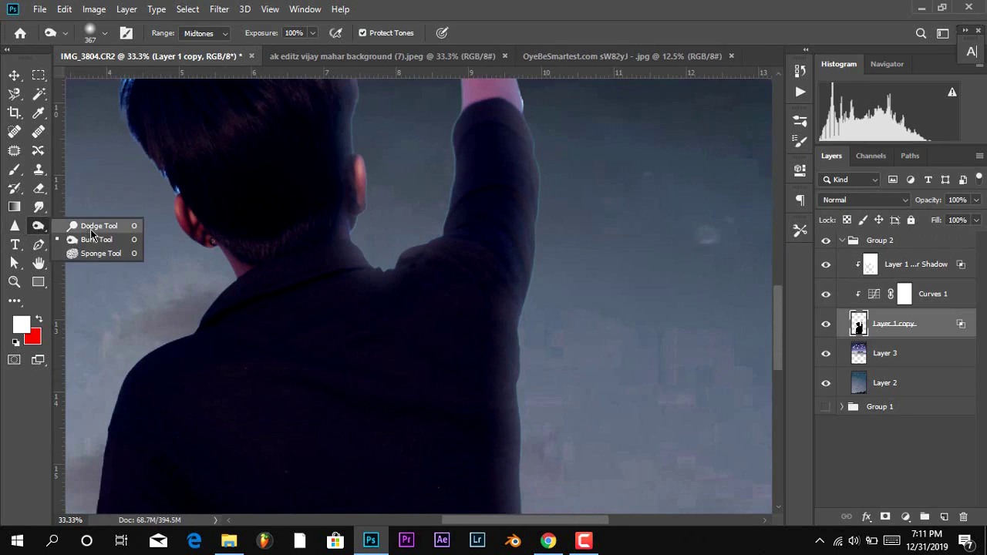
{"action": "left_click", "coordinate": [89, 236]}
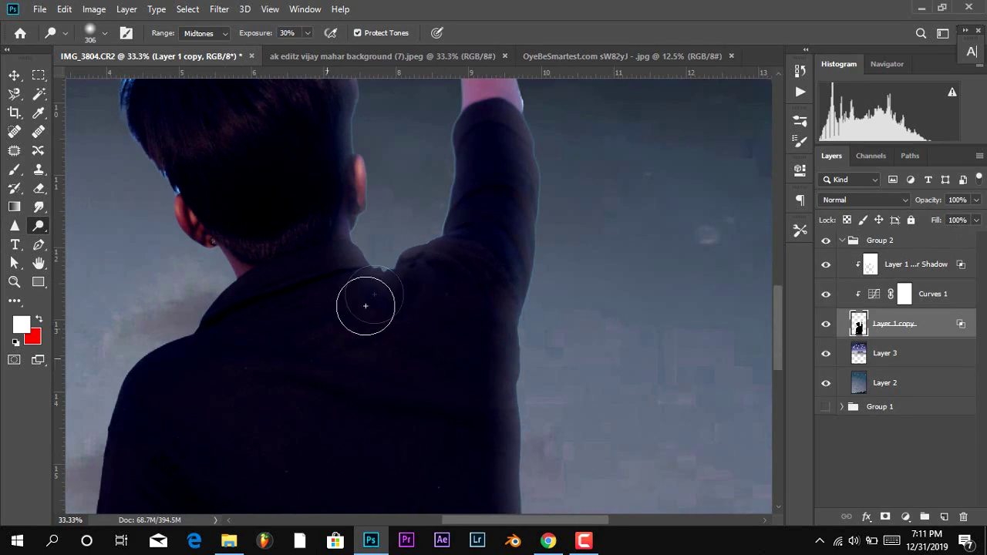
{"action": "scroll", "coordinate": [346, 331], "scroll_direction": "up", "scroll_amount": 4}
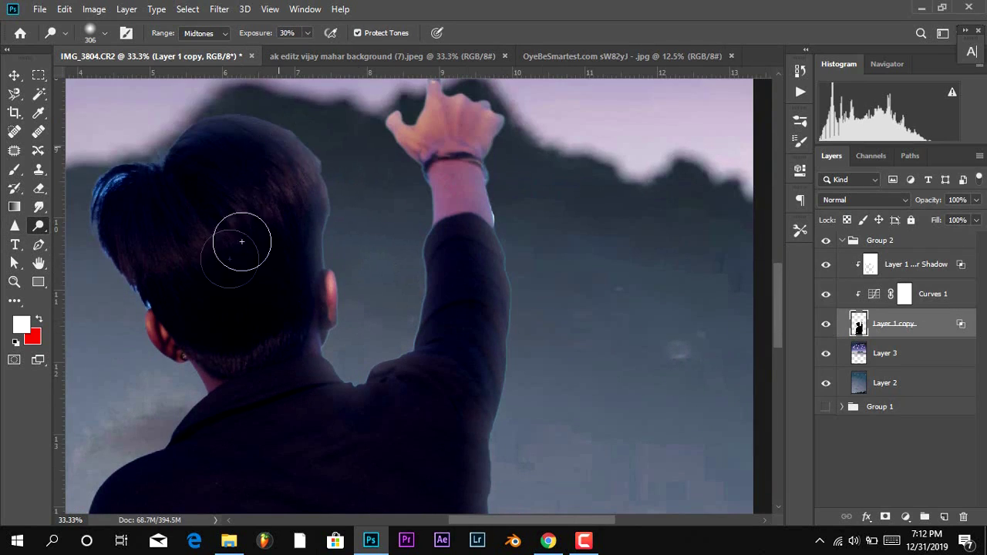
{"action": "left_click_drag", "start_coordinate": [476, 73], "coordinate": [462, 171]}
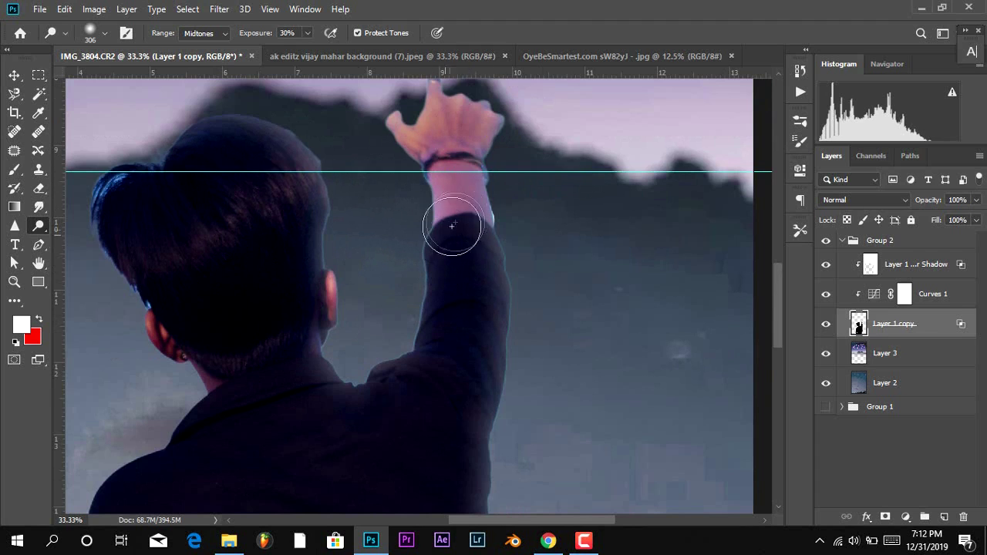
{"action": "key", "text": "ctrl+z"}
{"action": "scroll", "coordinate": [456, 165], "scroll_direction": "up", "scroll_amount": 3}
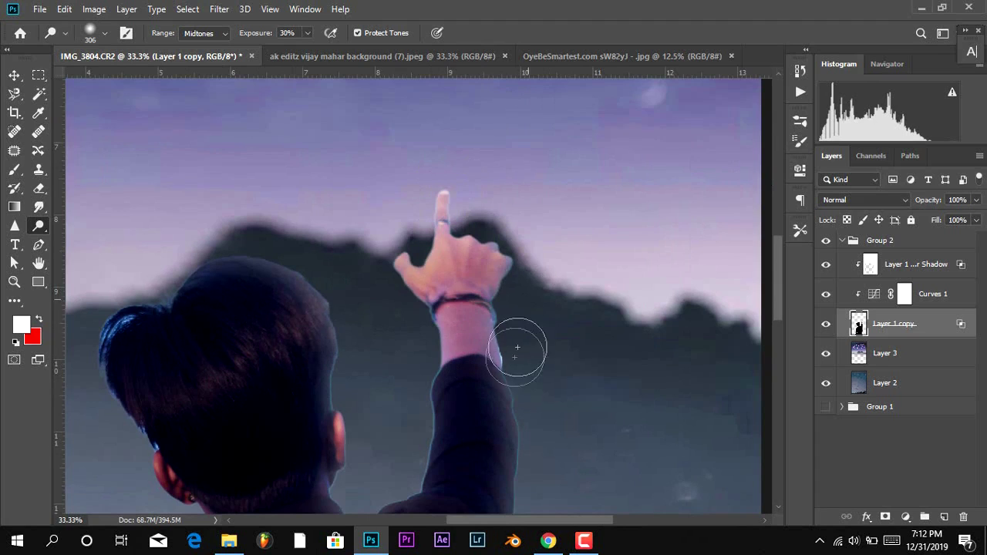
{"action": "scroll", "coordinate": [502, 308], "scroll_direction": "down", "scroll_amount": 6}
{"action": "left_click_drag", "start_coordinate": [474, 412], "coordinate": [542, 241]}
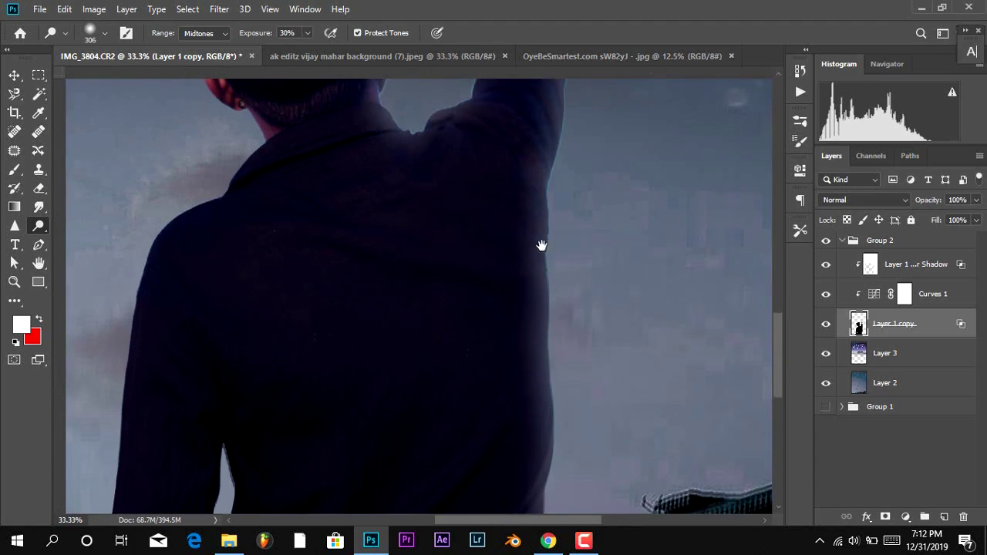
{"action": "scroll", "coordinate": [511, 231], "scroll_direction": "up", "scroll_amount": 3}
{"action": "key", "text": "ctrl+r"}
{"action": "left_click_drag", "start_coordinate": [492, 117], "coordinate": [474, 177]}
{"action": "left_click_drag", "start_coordinate": [417, 239], "coordinate": [391, 355]}
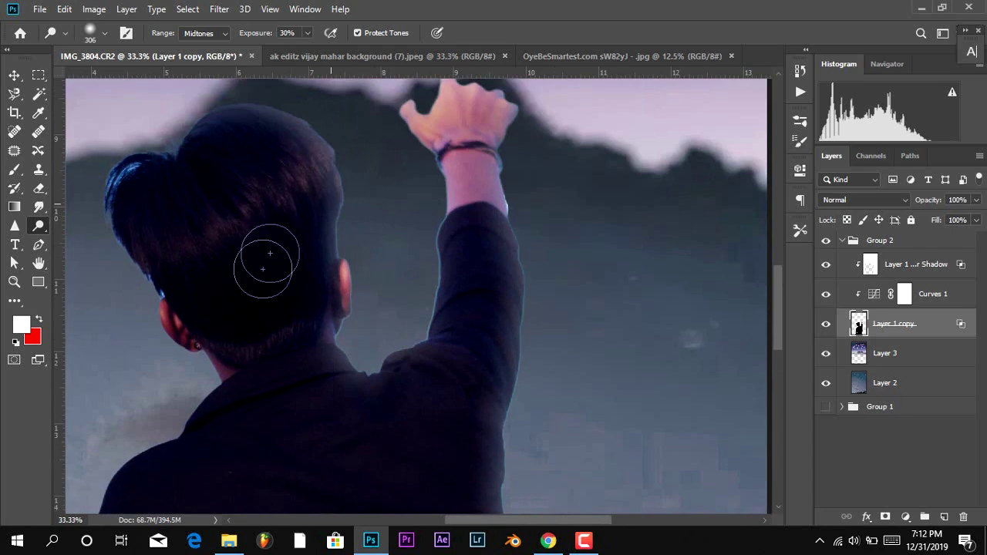
{"action": "scroll", "coordinate": [378, 155], "scroll_direction": "down", "scroll_amount": 5}
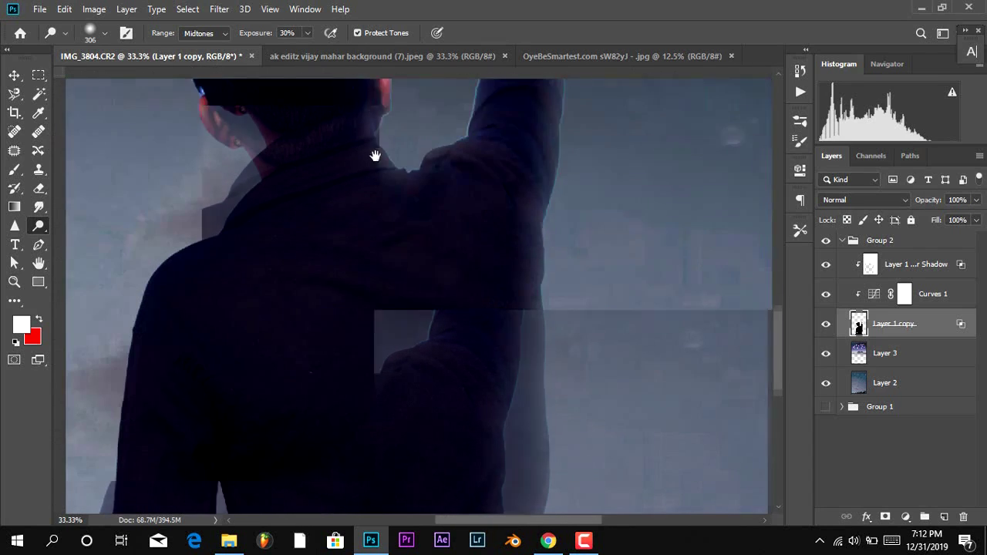
{"action": "scroll", "coordinate": [458, 194], "scroll_direction": "up", "scroll_amount": 3}
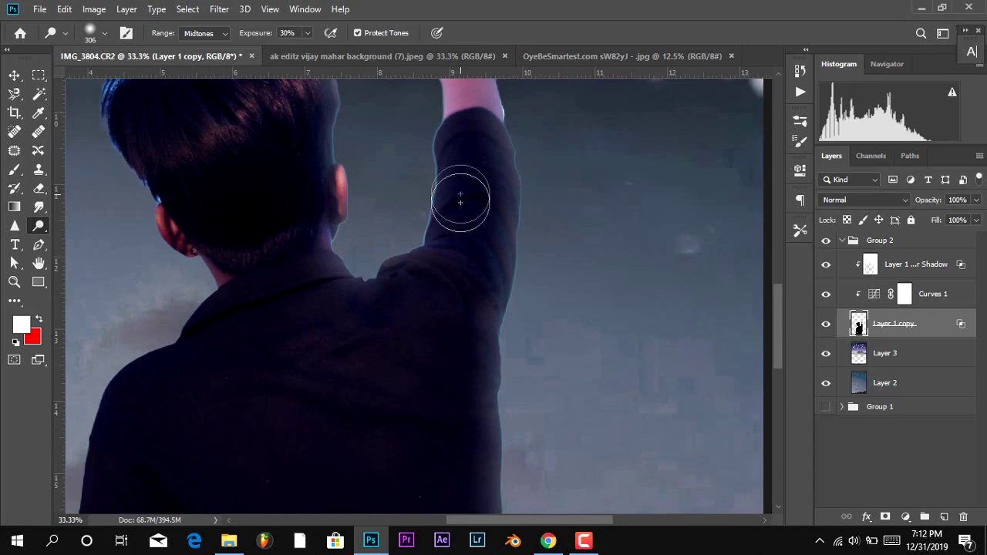
{"action": "left_click_drag", "start_coordinate": [425, 347], "coordinate": [431, 227]}
{"action": "scroll", "coordinate": [378, 280], "scroll_direction": "up", "scroll_amount": 3}
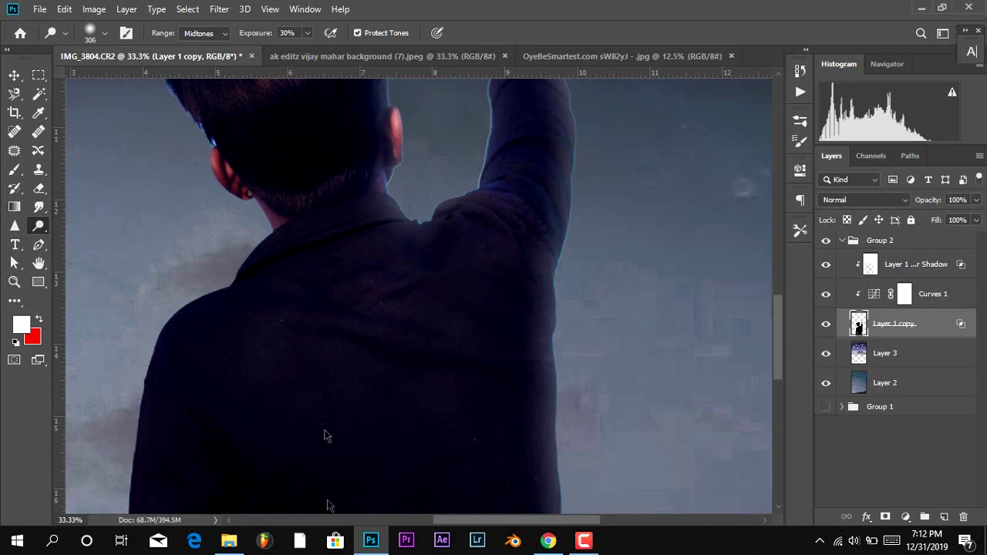
{"action": "scroll", "coordinate": [324, 436], "scroll_direction": "down", "scroll_amount": 3}
{"action": "left_click_drag", "start_coordinate": [378, 300], "coordinate": [315, 390]}
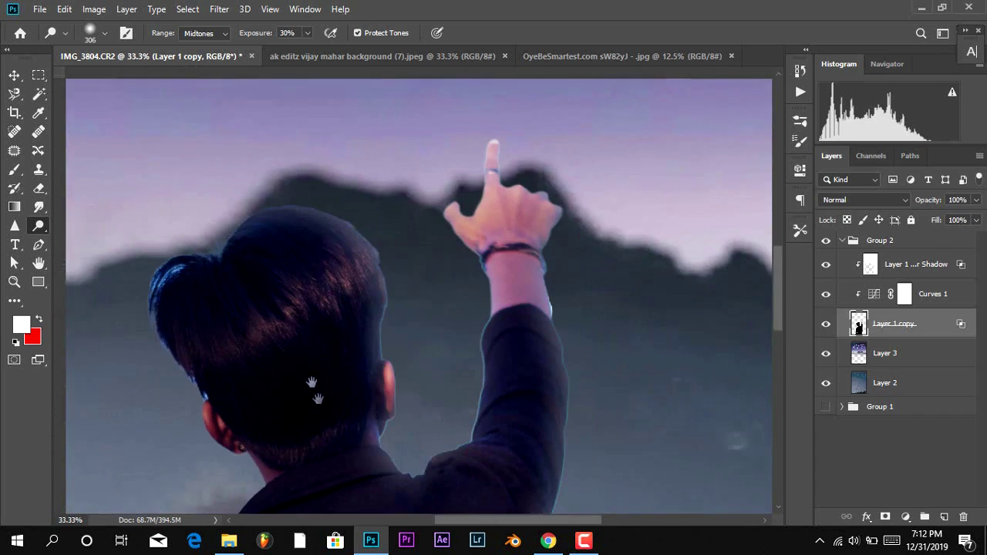
{"action": "key", "text": "ctrl+r"}
{"action": "left_click_drag", "start_coordinate": [428, 480], "coordinate": [407, 413]}
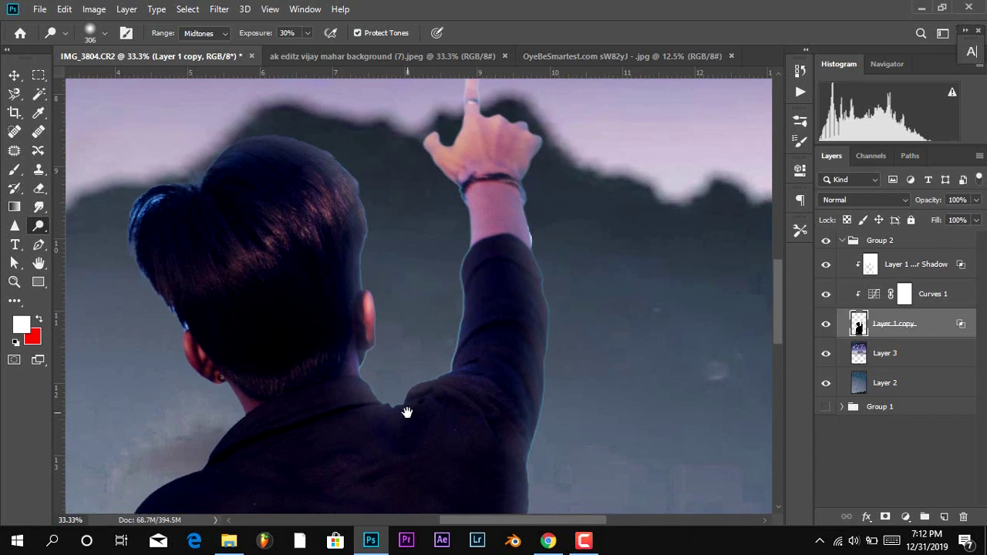
Duplicate Group 2 and merge the copy into a single layer.
{"action": "scroll", "coordinate": [407, 413], "scroll_direction": "down", "scroll_amount": 5}
{"action": "scroll", "coordinate": [407, 413], "scroll_direction": "up", "scroll_amount": 1}
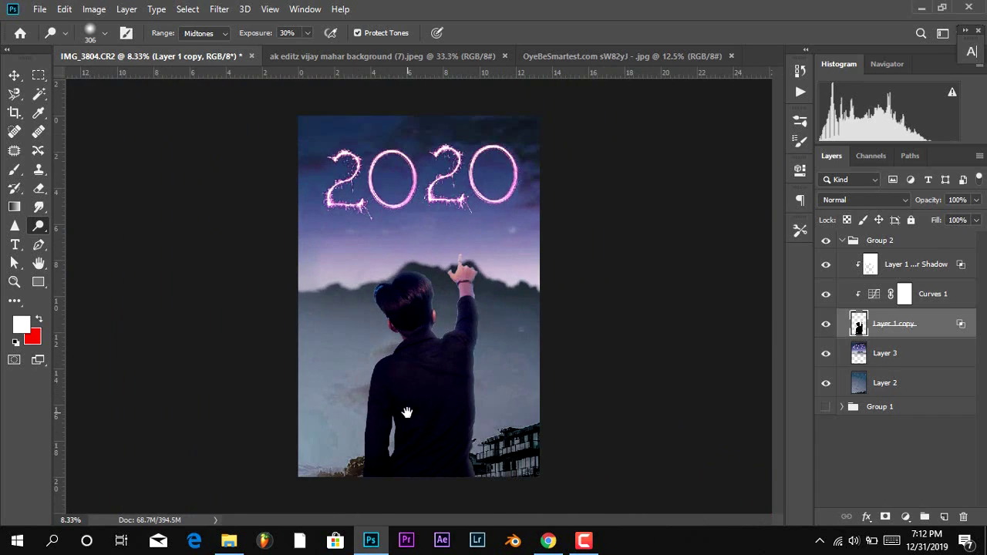
{"action": "scroll", "coordinate": [407, 413], "scroll_direction": "up", "scroll_amount": 2}
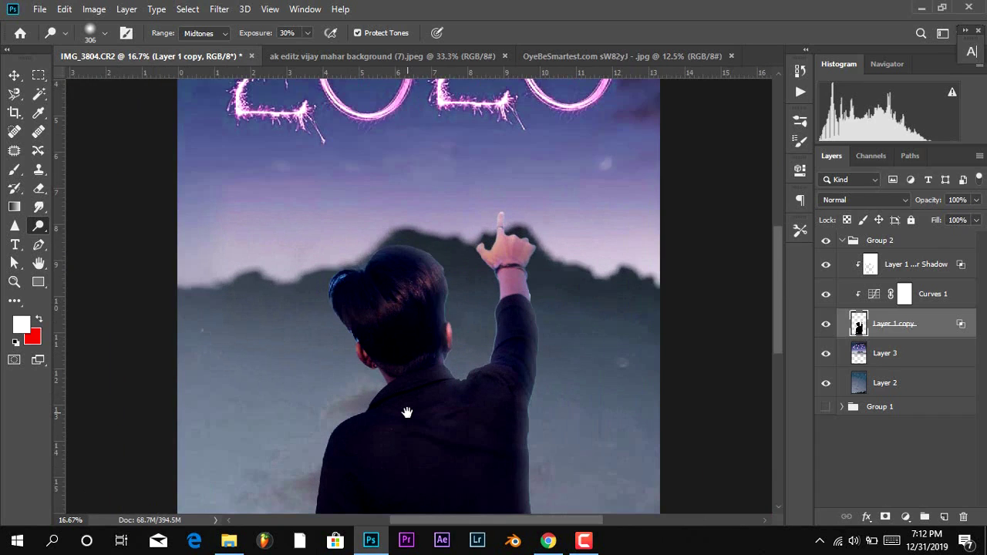
{"action": "scroll", "coordinate": [408, 412], "scroll_direction": "down", "scroll_amount": 2}
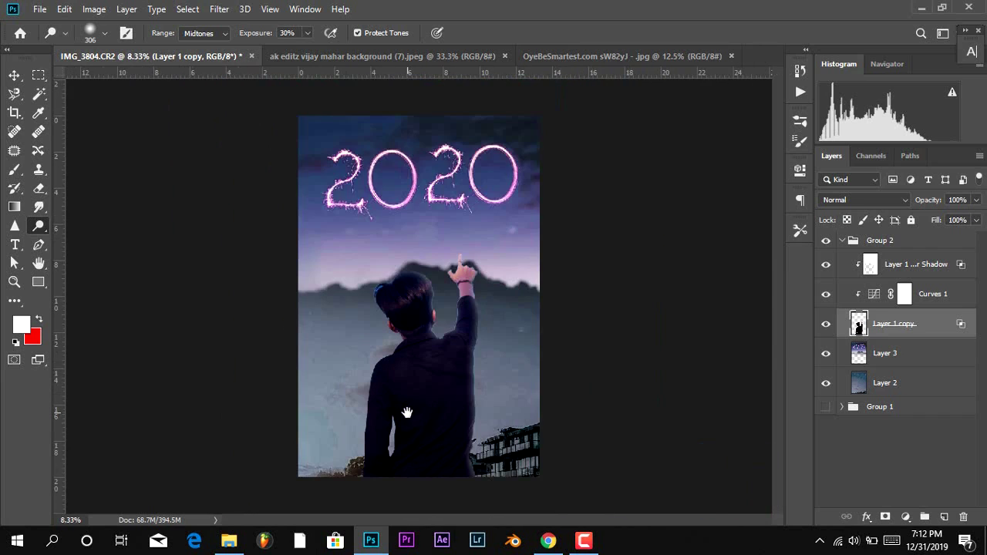
{"action": "left_click", "coordinate": [842, 242]}
{"action": "key", "text": "ctrl+j"}
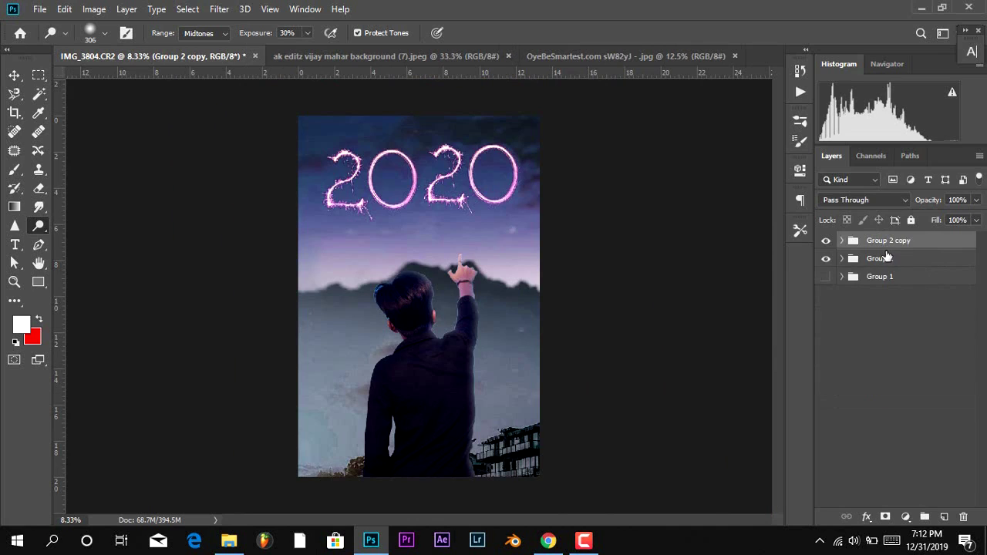
{"action": "key", "text": "ctrl+e"}
{"action": "left_click", "coordinate": [219, 10]}
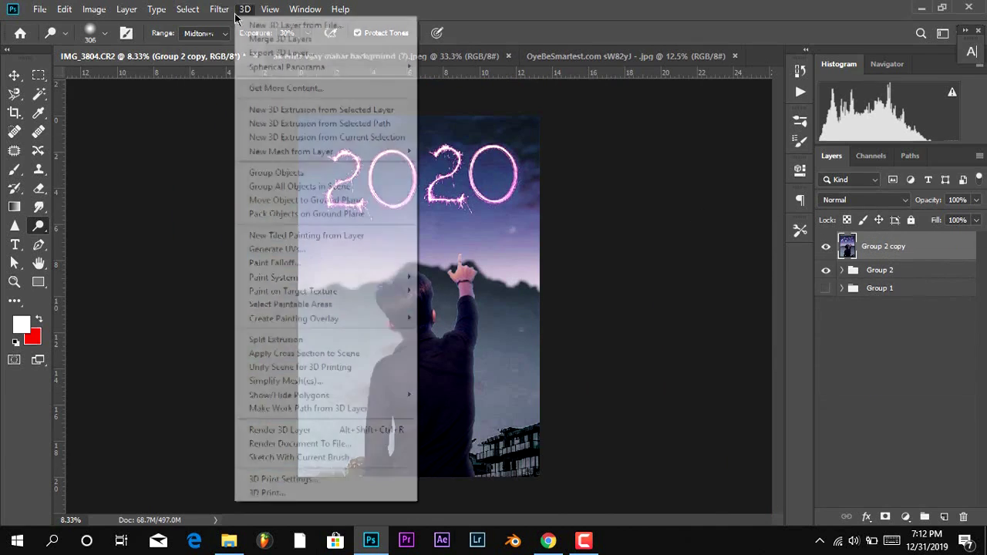
{"action": "left_click", "coordinate": [245, 95]}
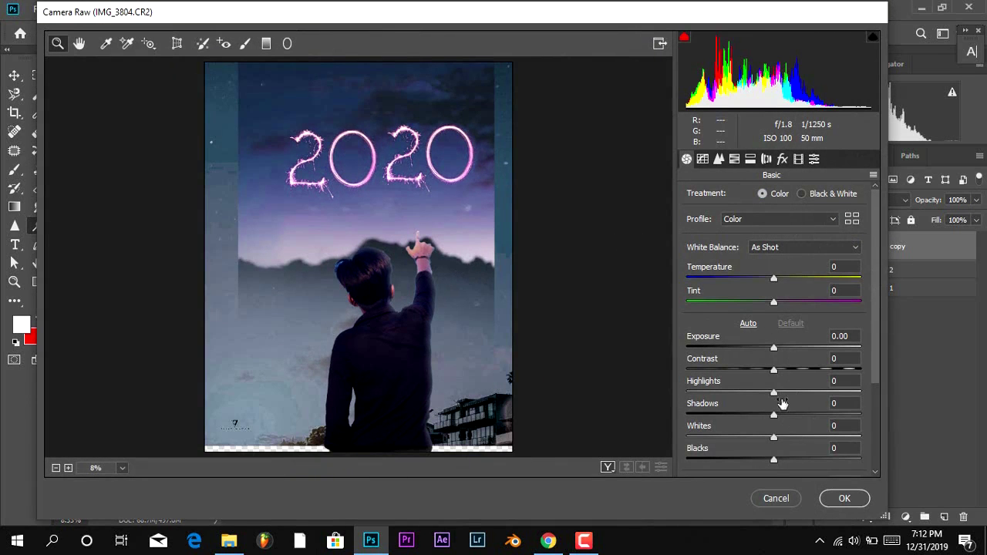
{"action": "left_click", "coordinate": [776, 498]}
Crop the merged image to the canvas bounds with cropped pixels deleted, and return to the Move tool.
{"action": "key", "text": "c"}
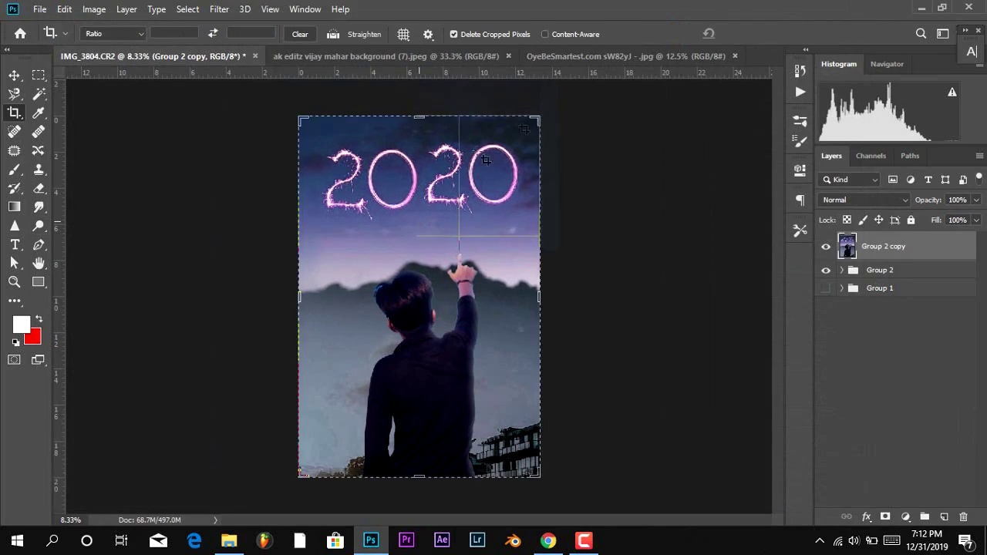
{"action": "left_click", "coordinate": [763, 34]}
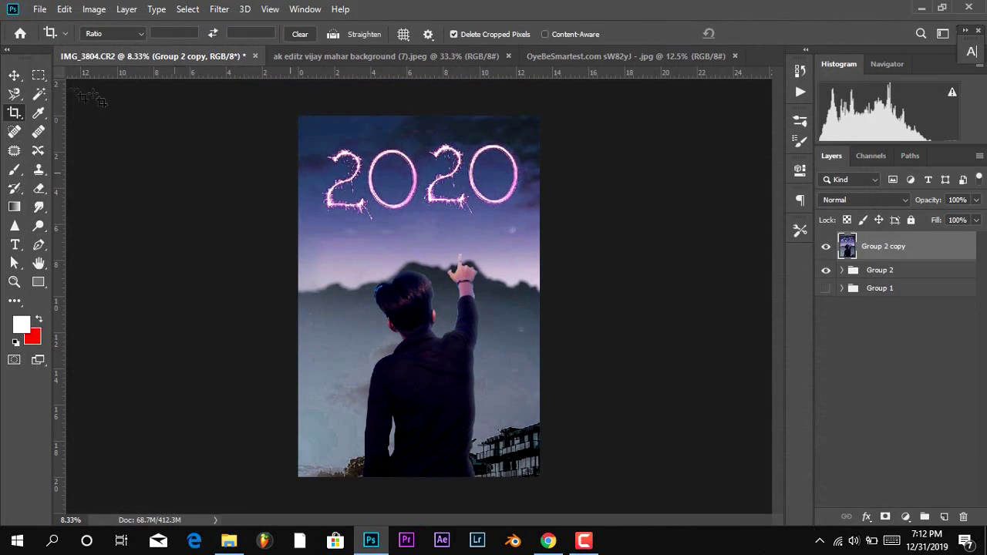
{"action": "left_click", "coordinate": [14, 75]}
Apply the Camera Raw Filter to Group 2 copy with Temperature -16, Tint -44 and Exposure 0.
{"action": "left_click", "coordinate": [244, 9]}
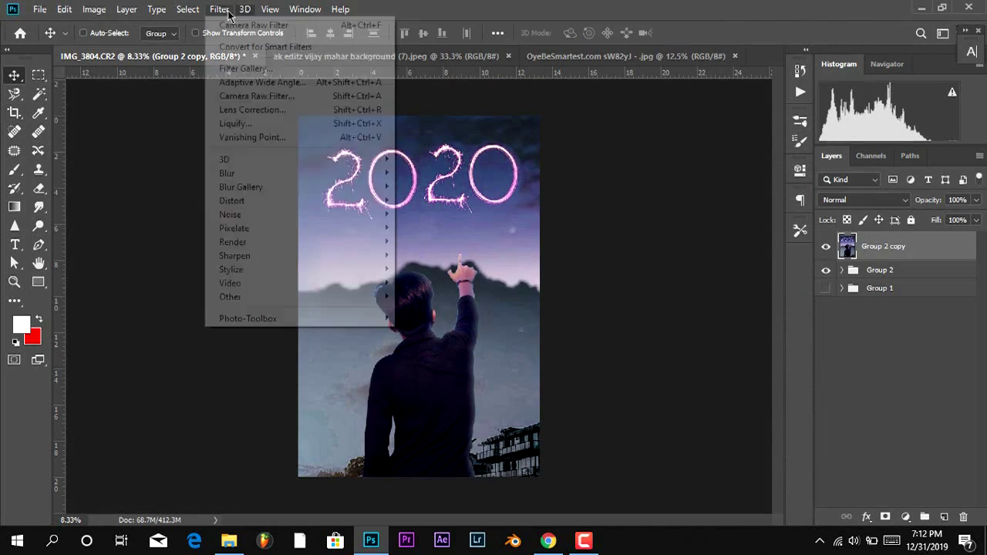
{"action": "left_click", "coordinate": [236, 95]}
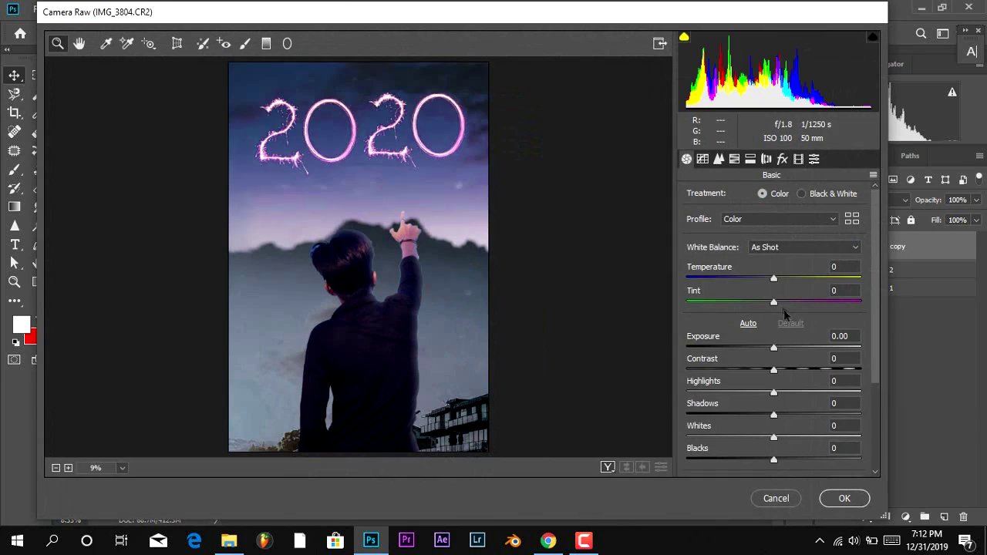
{"action": "left_click_drag", "start_coordinate": [773, 278], "coordinate": [735, 308]}
{"action": "mouse_move", "coordinate": [774, 341]}
{"action": "left_mouse_down"}
{"action": "mouse_move", "coordinate": [789, 340]}
{"action": "mouse_move", "coordinate": [762, 348]}
{"action": "mouse_move", "coordinate": [795, 346]}
{"action": "mouse_move", "coordinate": [770, 349]}
{"action": "left_mouse_up"}
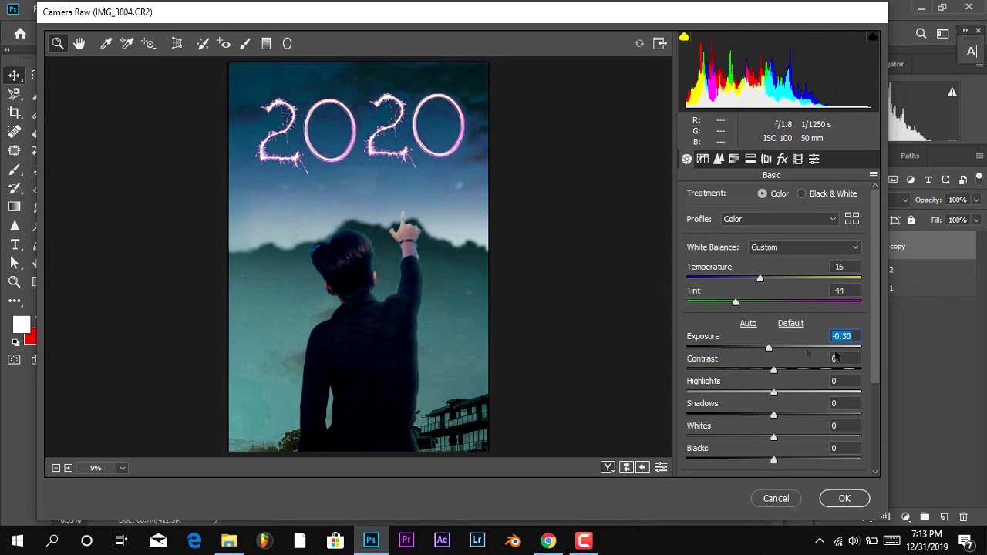
{"action": "type", "text": "0"}
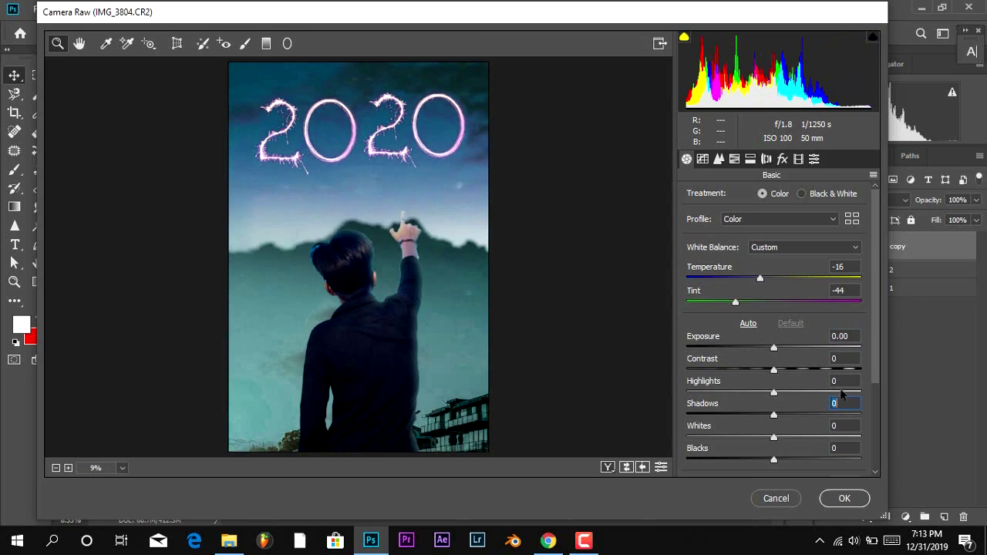
Set Highlights to +32, Shadows to -49 and Vibrance to -21 in the basic adjustments.
{"action": "left_click_drag", "start_coordinate": [842, 393], "coordinate": [729, 419]}
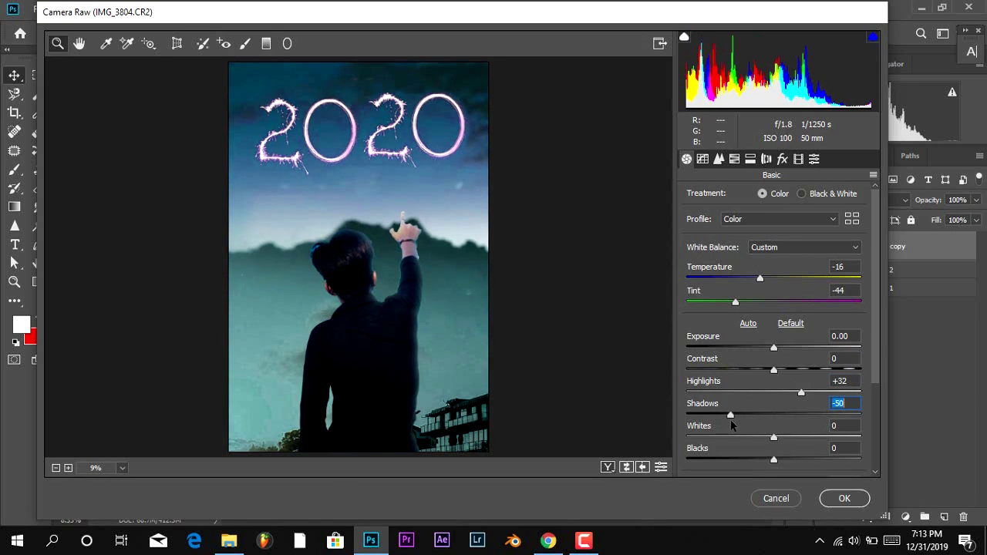
{"action": "scroll", "coordinate": [766, 220], "scroll_direction": "down", "scroll_amount": 3}
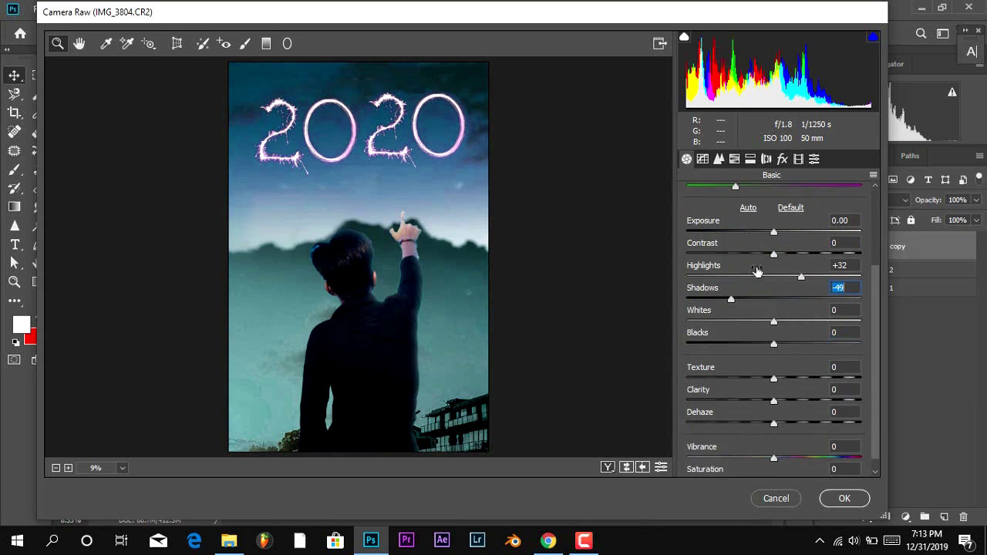
{"action": "scroll", "coordinate": [761, 349], "scroll_direction": "down", "scroll_amount": 1}
{"action": "mouse_move", "coordinate": [768, 441]}
{"action": "left_mouse_down"}
{"action": "mouse_move", "coordinate": [744, 446]}
{"action": "mouse_move", "coordinate": [787, 443]}
{"action": "mouse_move", "coordinate": [756, 443]}
{"action": "left_mouse_up"}
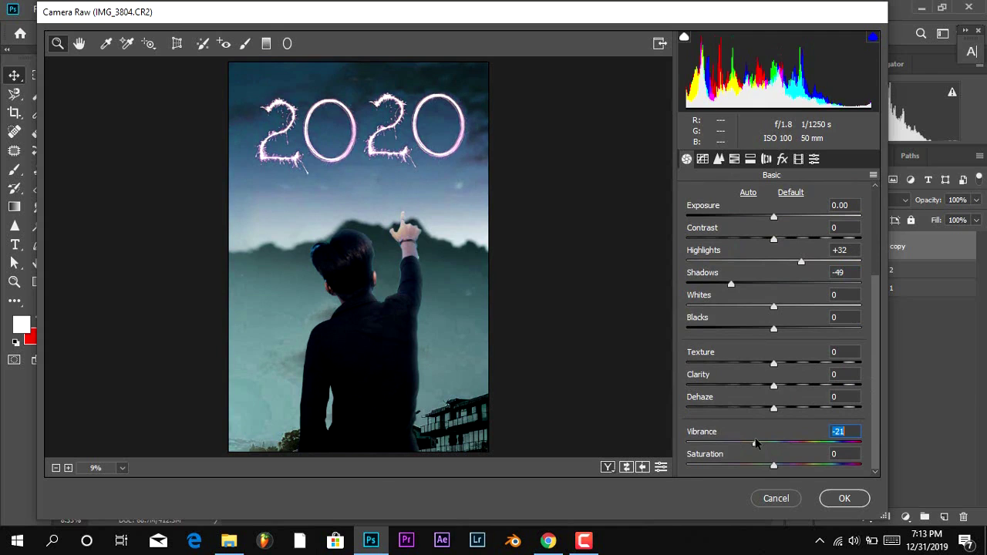
Shape the Green point curve with lifted blacks, an inward white endpoint and a midpoint at 108 in, 100 out, and show the parametric curve.
{"action": "left_click", "coordinate": [720, 158]}
{"action": "left_click", "coordinate": [703, 159]}
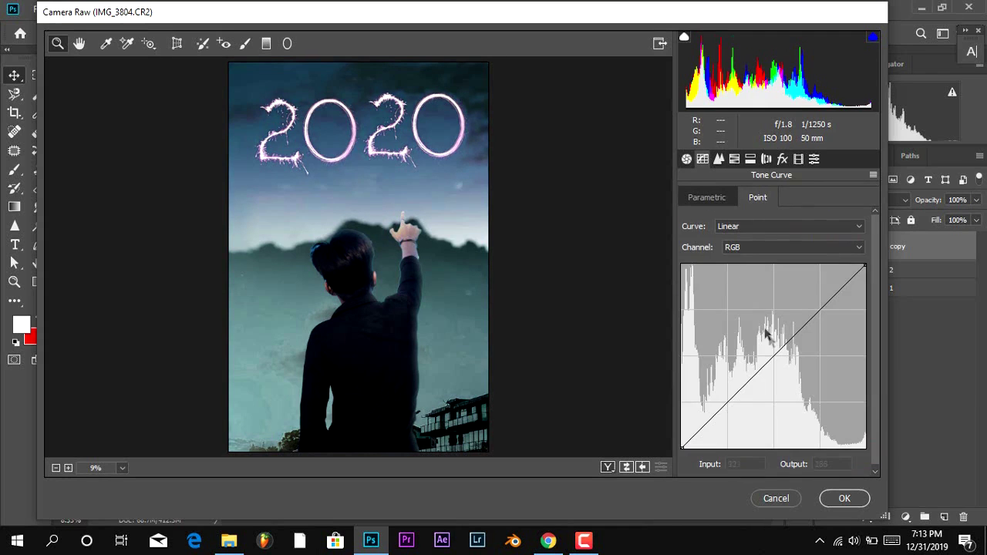
{"action": "left_click", "coordinate": [755, 245]}
{"action": "left_click", "coordinate": [733, 292]}
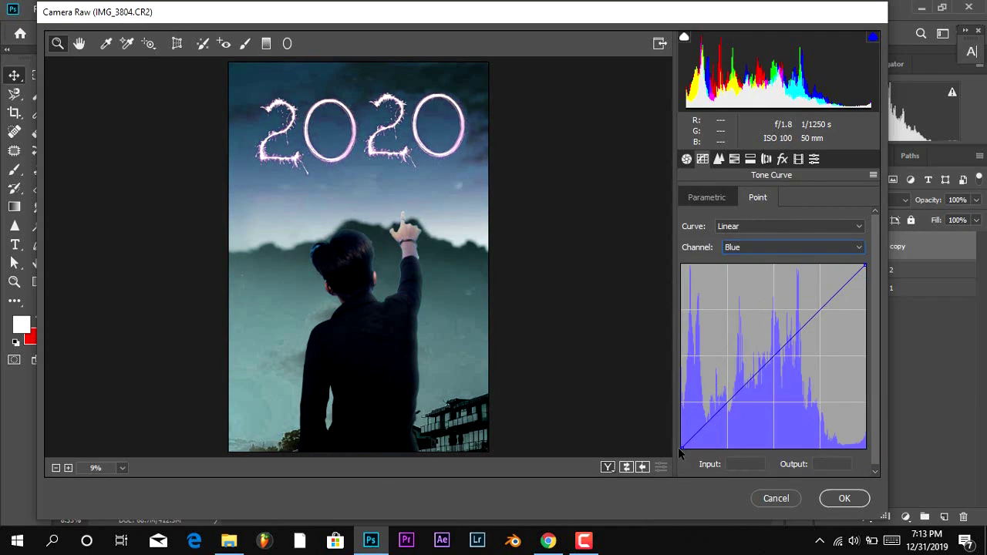
{"action": "left_click", "coordinate": [732, 250]}
{"action": "left_click", "coordinate": [731, 281]}
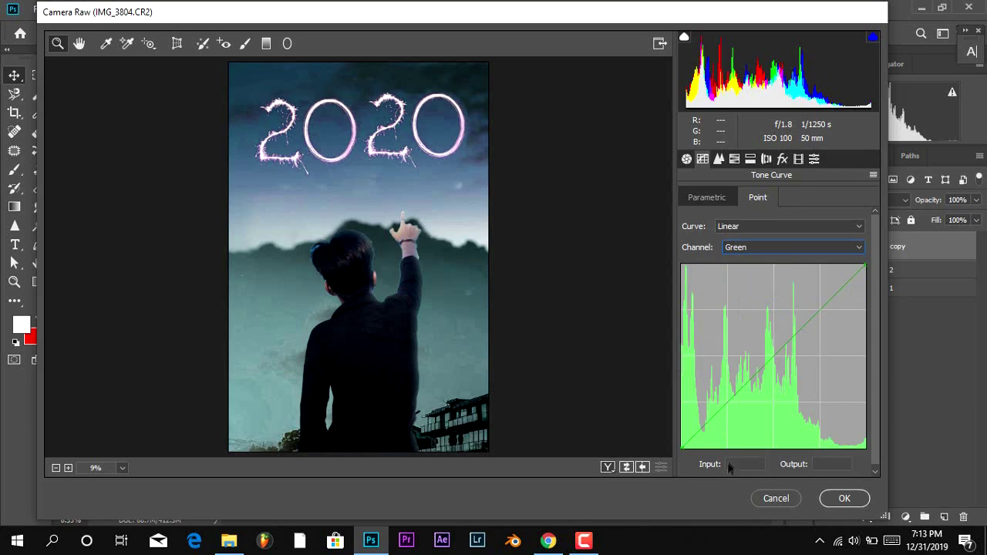
{"action": "mouse_move", "coordinate": [681, 447]}
{"action": "left_mouse_down"}
{"action": "mouse_move", "coordinate": [699, 448]}
{"action": "mouse_move", "coordinate": [686, 440]}
{"action": "left_mouse_up"}
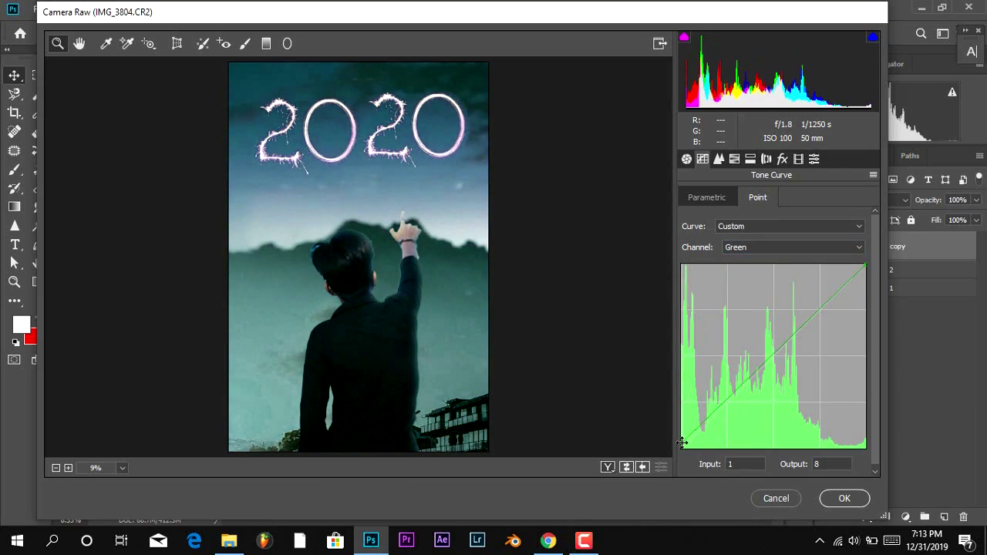
{"action": "left_click_drag", "start_coordinate": [865, 266], "coordinate": [853, 265]}
{"action": "mouse_move", "coordinate": [754, 372]}
{"action": "left_mouse_down"}
{"action": "mouse_move", "coordinate": [763, 394]}
{"action": "mouse_move", "coordinate": [759, 377]}
{"action": "left_mouse_up"}
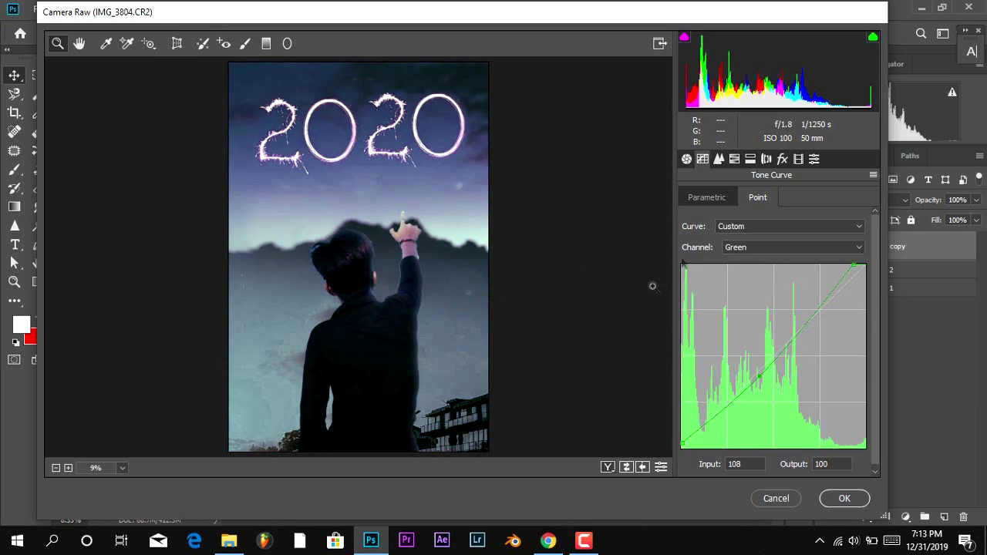
{"action": "left_click", "coordinate": [715, 202]}
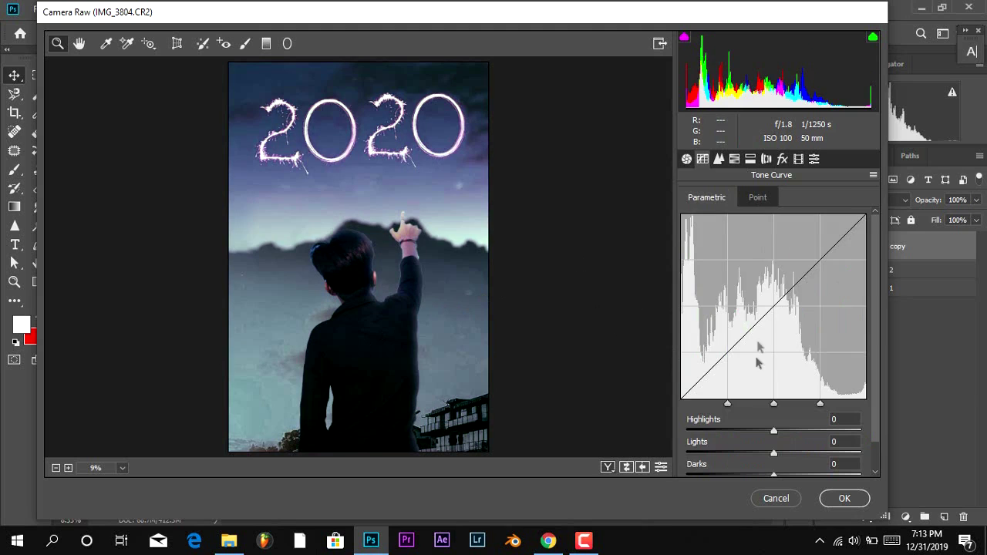
Raise the Highlights of the parametric tone curve to +95.
{"action": "scroll", "coordinate": [788, 446], "scroll_direction": "down", "scroll_amount": 1}
{"action": "left_click_drag", "start_coordinate": [772, 403], "coordinate": [869, 394]}
{"action": "key", "text": "ctrl+z"}
{"action": "key", "text": "ctrl+shift+z"}
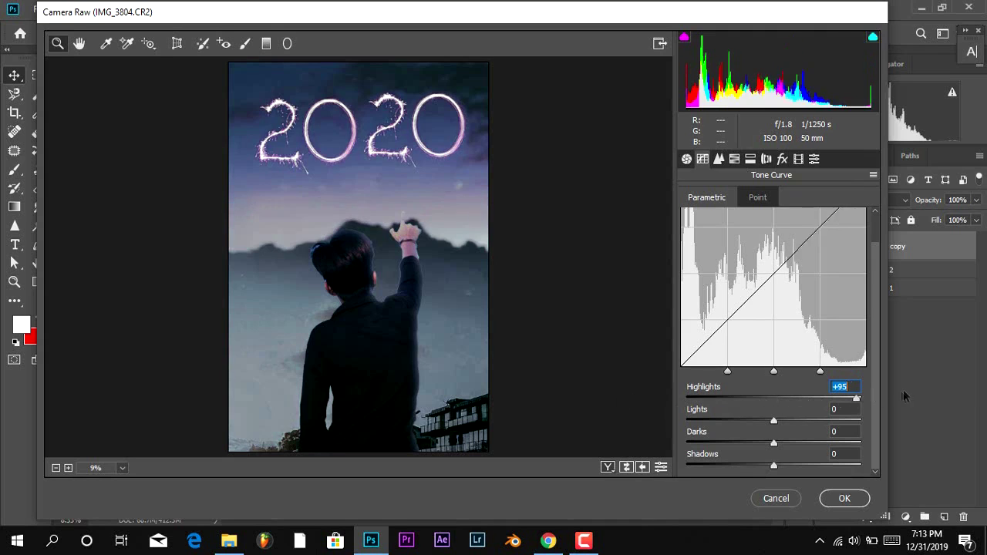
Set the HSL saturation of Oranges to -20, Aquas to -100 and Blues to -7.
{"action": "left_click", "coordinate": [735, 159]}
{"action": "left_click", "coordinate": [799, 198]}
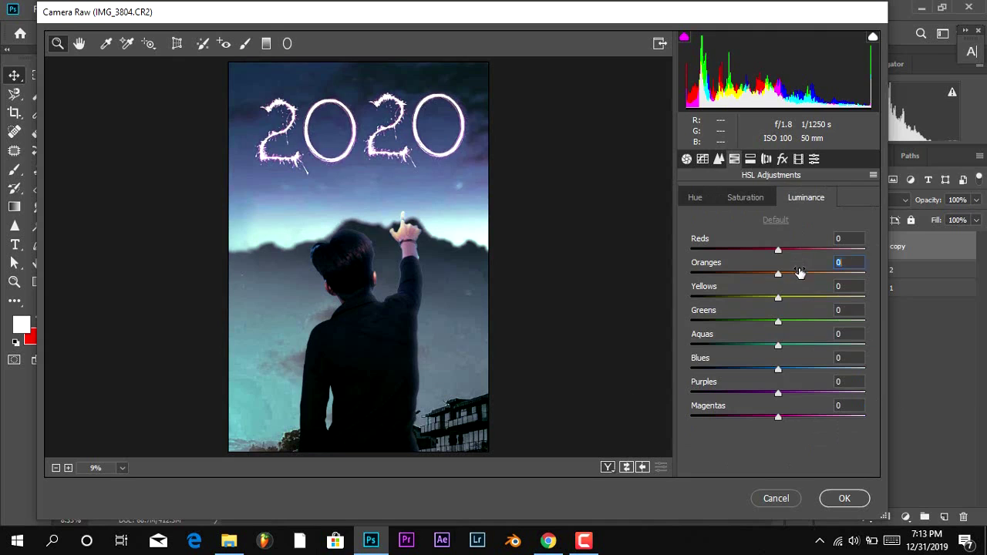
{"action": "left_click_drag", "start_coordinate": [840, 262], "coordinate": [795, 278]}
{"action": "left_click", "coordinate": [745, 197]}
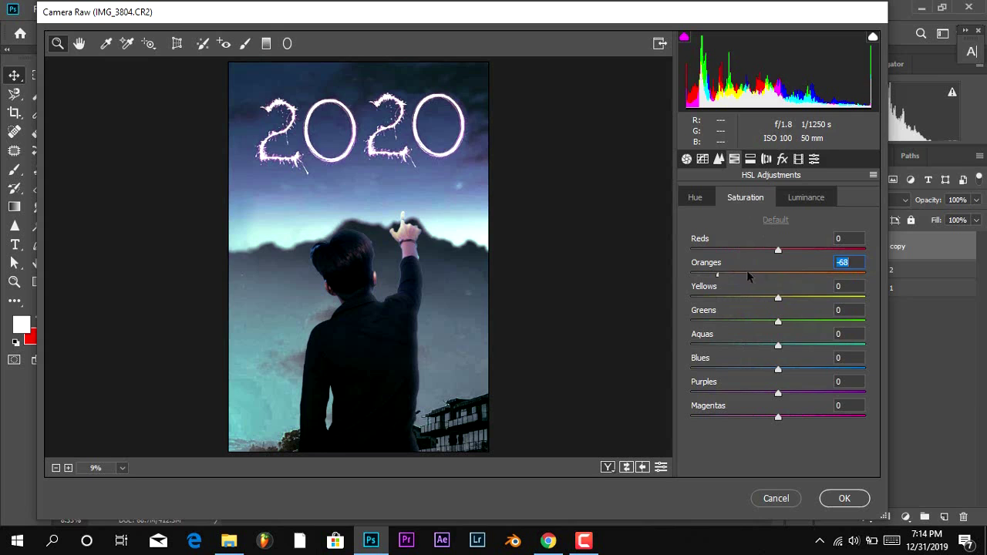
{"action": "left_click_drag", "start_coordinate": [794, 345], "coordinate": [876, 345]}
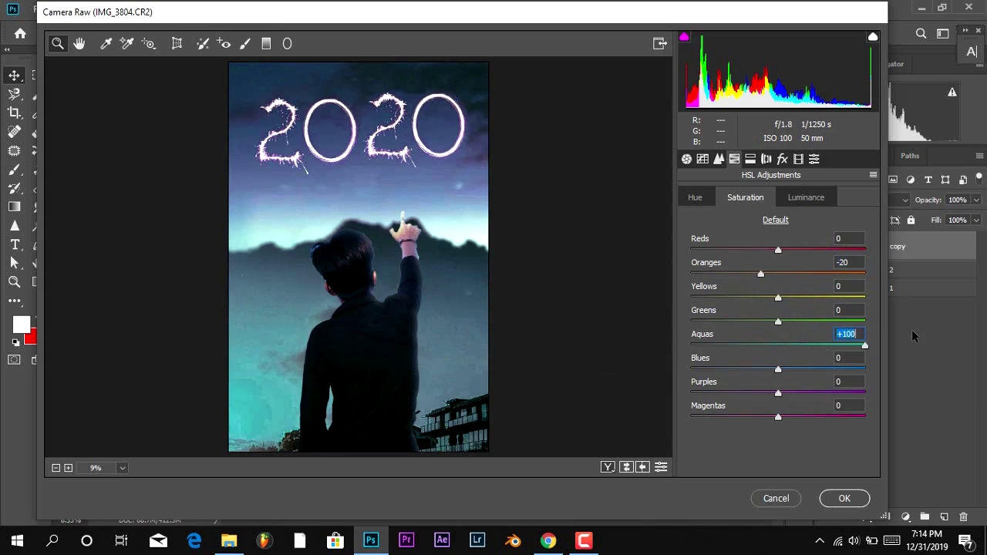
{"action": "left_click_drag", "start_coordinate": [912, 330], "coordinate": [671, 366]}
{"action": "left_click_drag", "start_coordinate": [820, 364], "coordinate": [769, 368]}
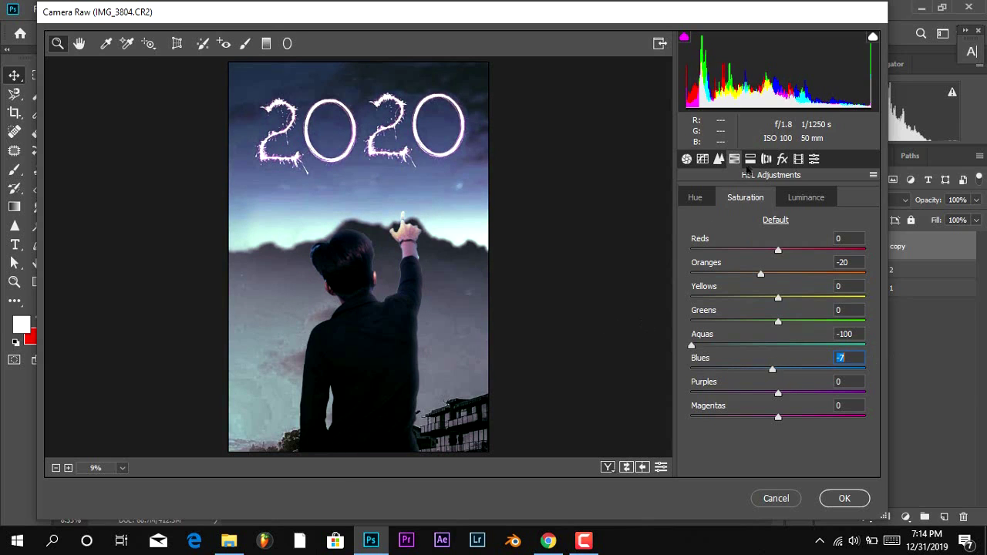
Set the Split Toning Balance to -20 and darken the image corners with a negative Lens Corrections vignetting amount.
{"action": "left_click", "coordinate": [750, 159]}
{"action": "left_click", "coordinate": [761, 281]}
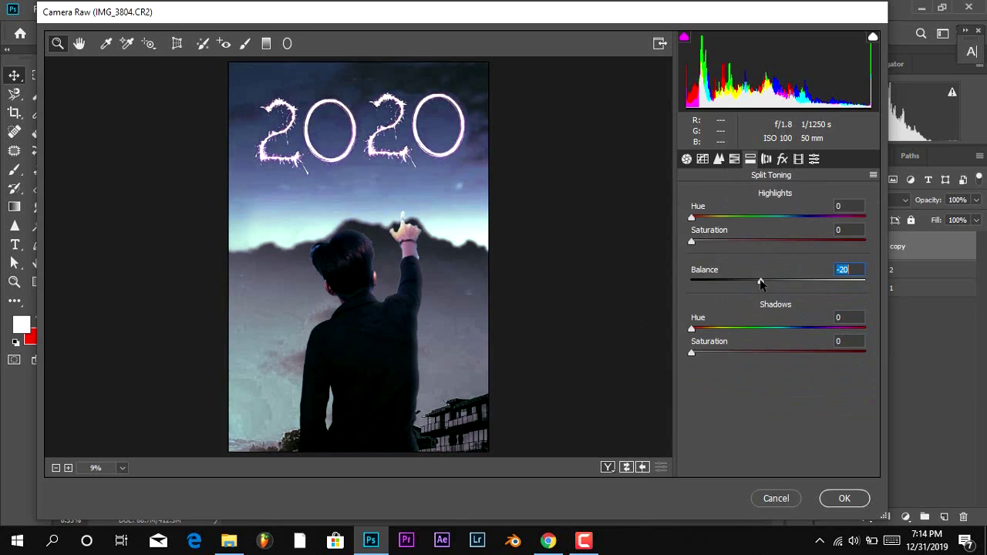
{"action": "left_click", "coordinate": [766, 159]}
{"action": "left_click", "coordinate": [744, 433]}
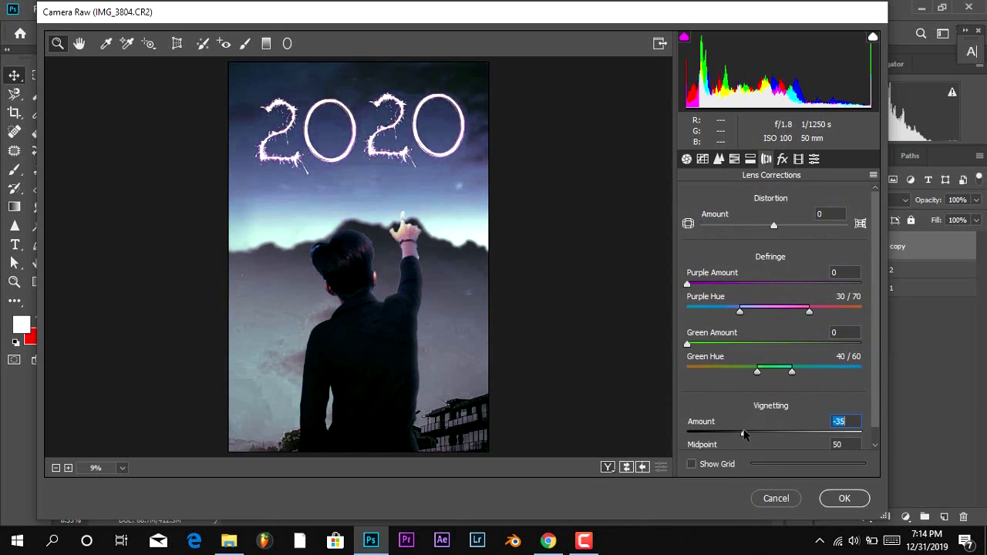
{"action": "left_click_drag", "start_coordinate": [734, 435], "coordinate": [723, 433]}
Lower the Post Crop Vignetting amount slightly and apply the Camera Raw adjustments to the layer.
{"action": "left_click", "coordinate": [782, 159]}
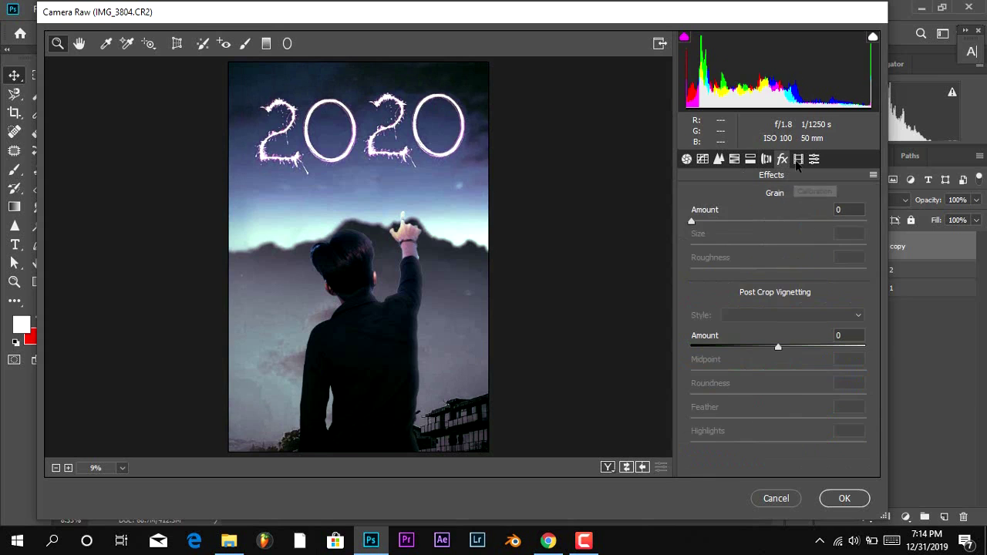
{"action": "mouse_move", "coordinate": [774, 346]}
{"action": "left_mouse_down"}
{"action": "mouse_move", "coordinate": [754, 349]}
{"action": "mouse_move", "coordinate": [765, 346]}
{"action": "left_mouse_up"}
{"action": "left_click", "coordinate": [844, 498]}
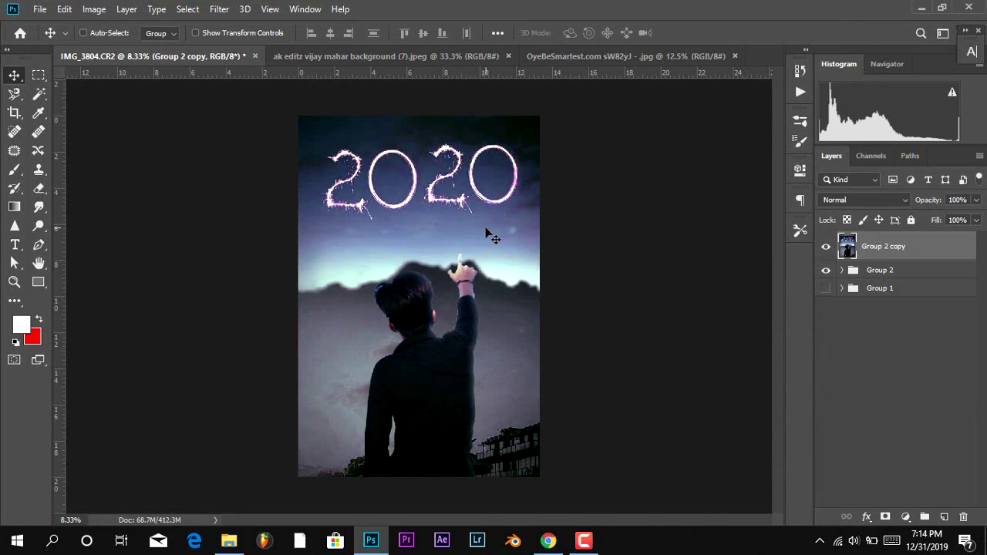
Try to select the blue highlights in the figure's hair with the Magic Wand at tolerance 32, and deselect.
{"action": "left_click", "coordinate": [38, 93]}
{"action": "key", "text": "ctrl+plus"}
{"action": "key", "text": "ctrl+plus"}
{"action": "key", "text": "ctrl+plus"}
{"action": "key", "text": "ctrl+plus"}
{"action": "key", "text": "ctrl+plus"}
{"action": "key", "text": "ctrl+plus"}
{"action": "key", "text": "ctrl+plus"}
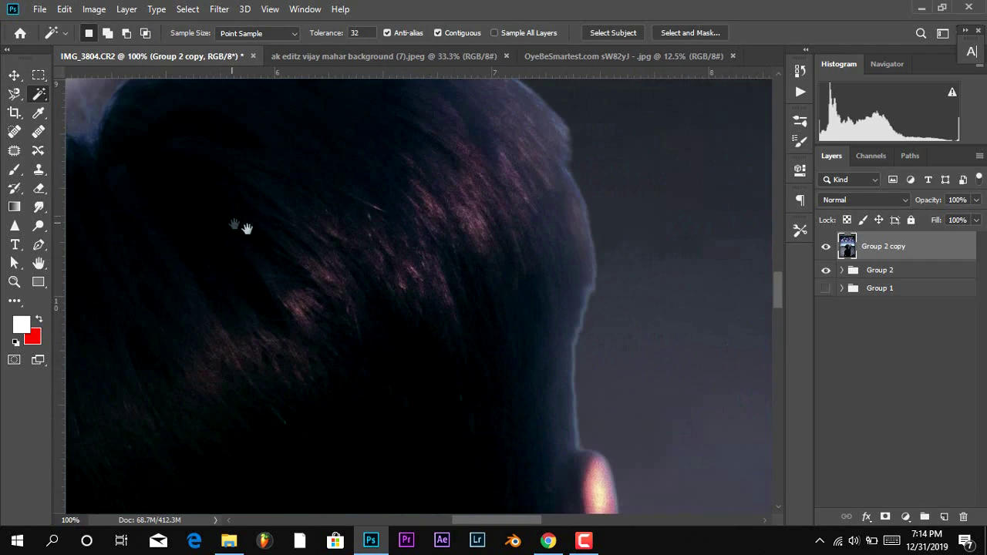
{"action": "left_click_drag", "start_coordinate": [245, 228], "coordinate": [556, 213]}
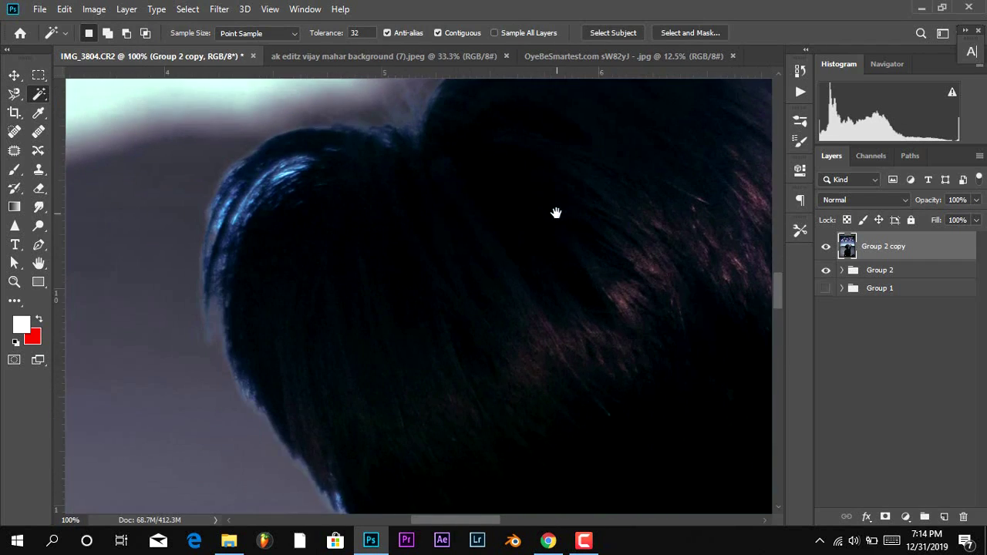
{"action": "left_click", "coordinate": [283, 179]}
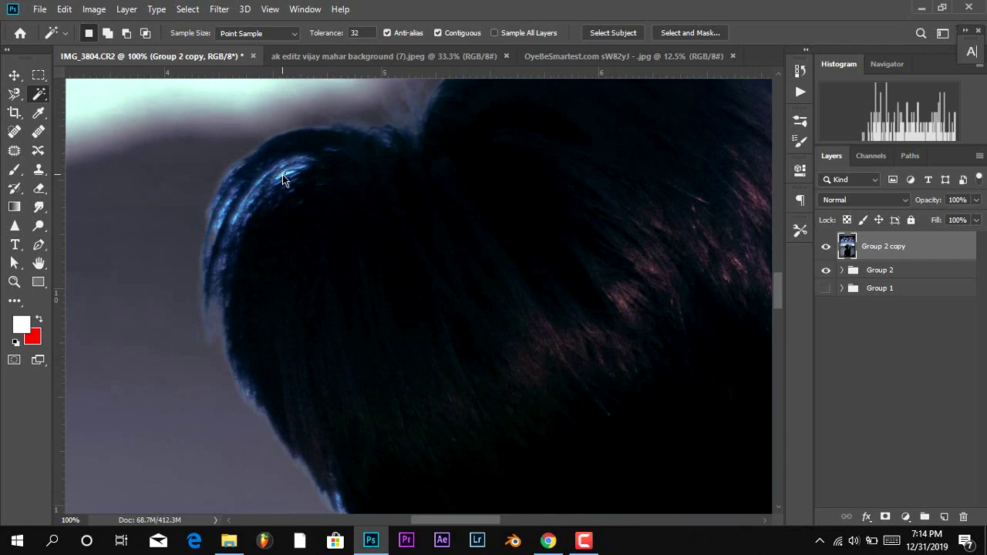
{"action": "left_click", "coordinate": [227, 219], "text": "shift"}
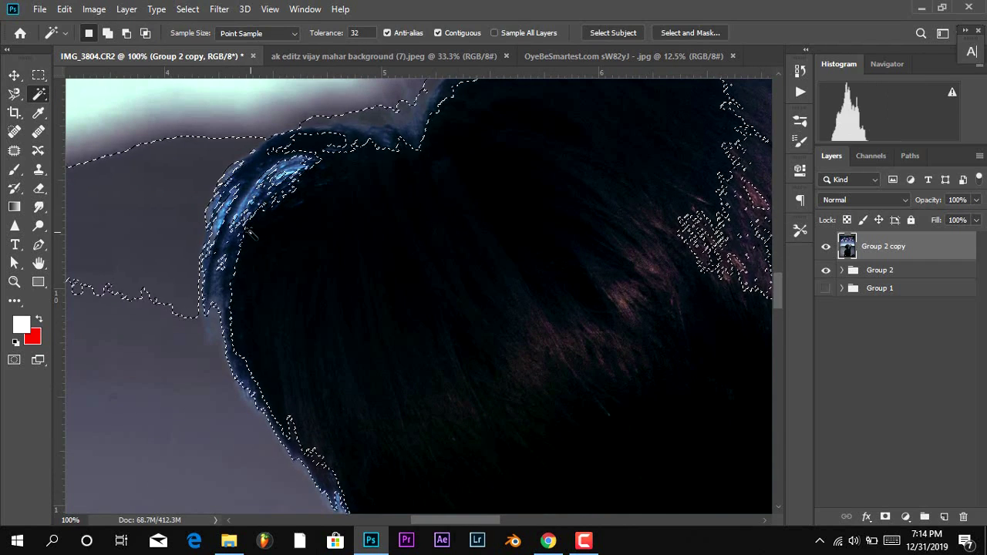
{"action": "key", "text": "ctrl+d"}
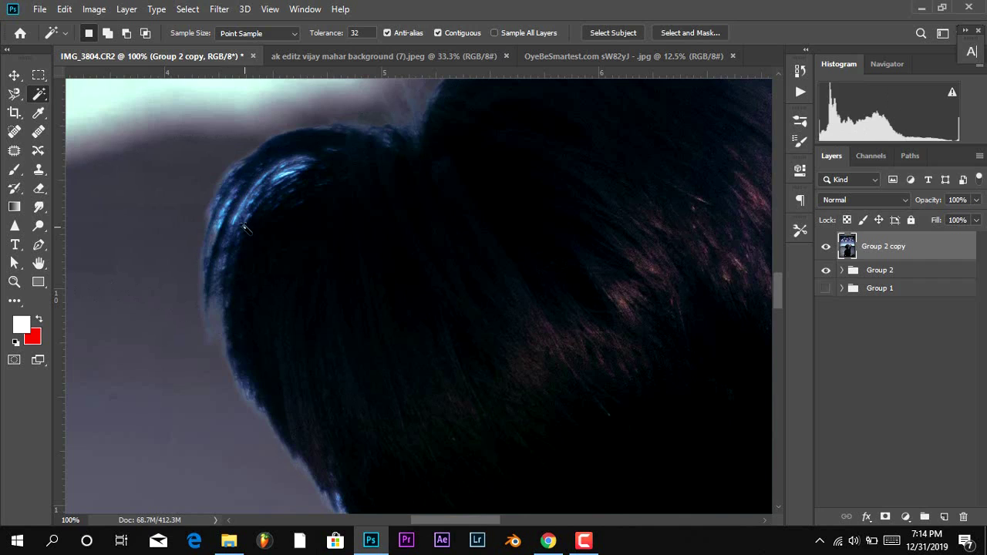
Try a second additive Magic Wand selection of the hair highlights, switch to the Eraser tool and drop the selection.
{"action": "left_click", "coordinate": [233, 218], "text": "shift"}
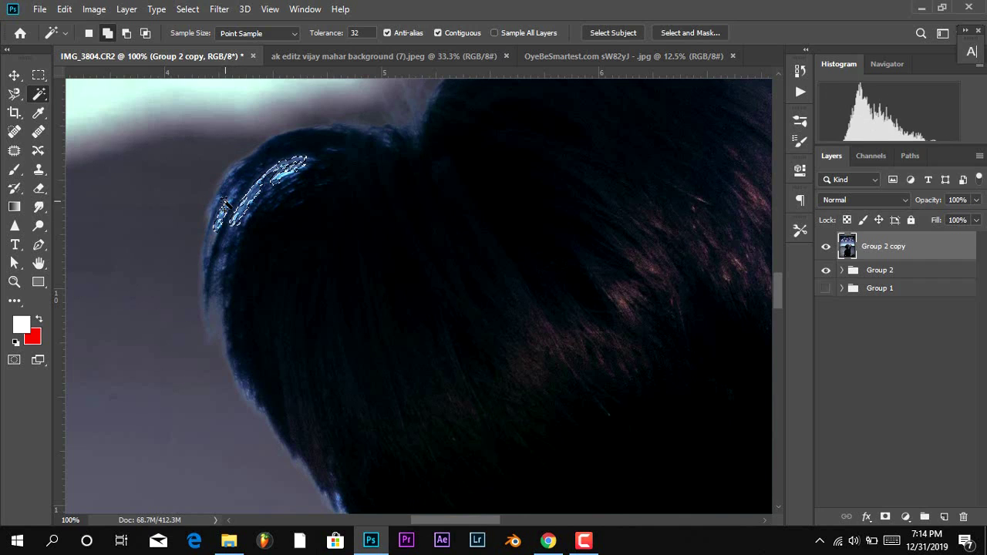
{"action": "left_click", "coordinate": [226, 278], "text": "shift"}
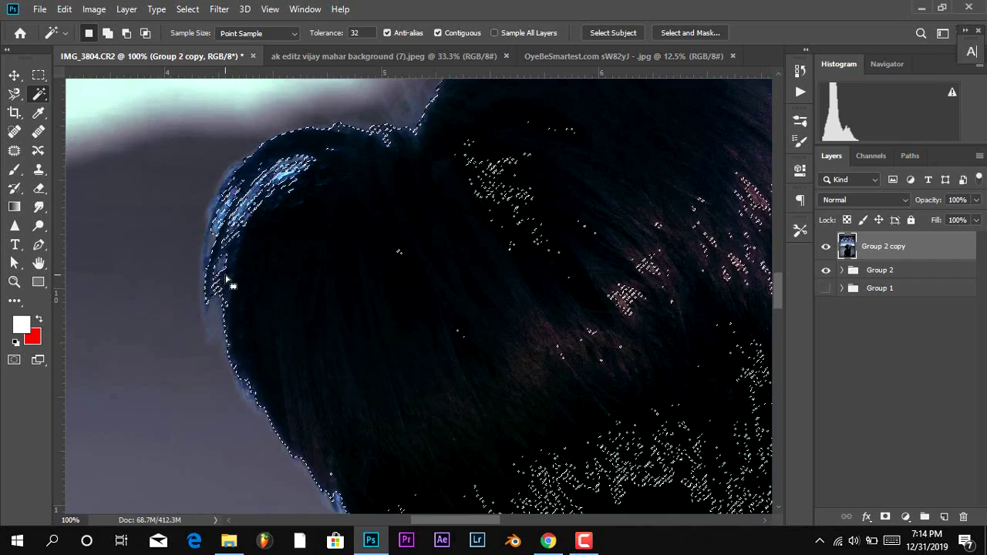
{"action": "key", "text": "e"}
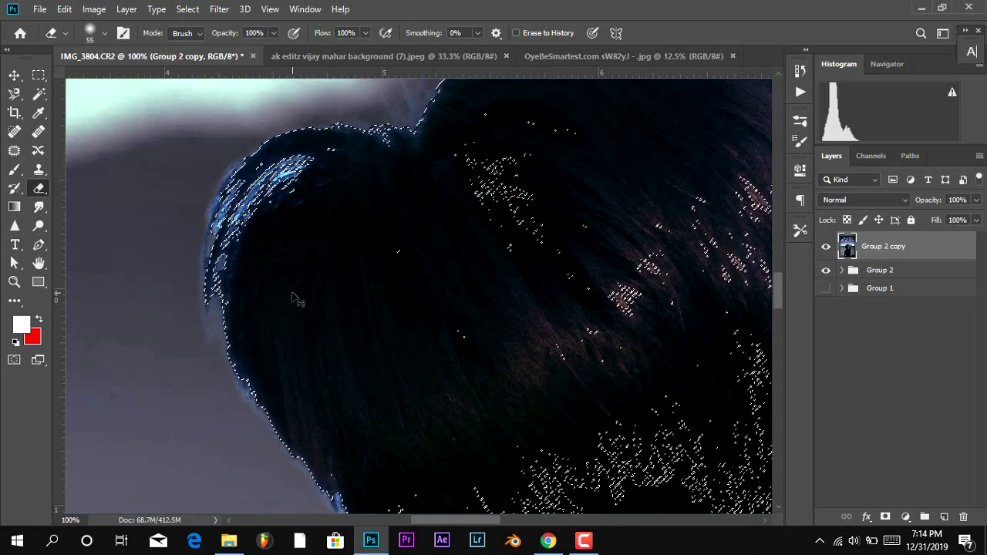
{"action": "key", "text": "ctrl+z"}
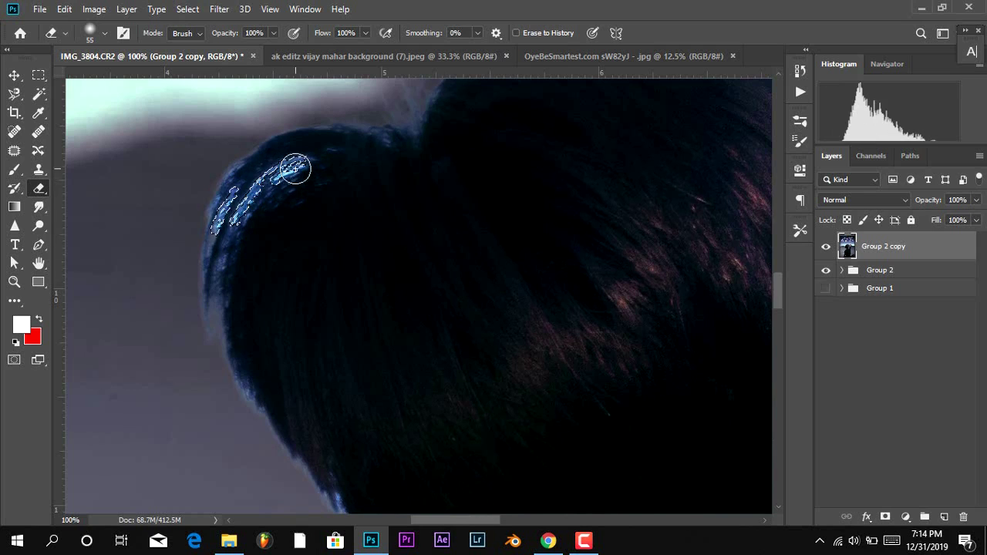
{"action": "key", "text": "ctrl+d"}
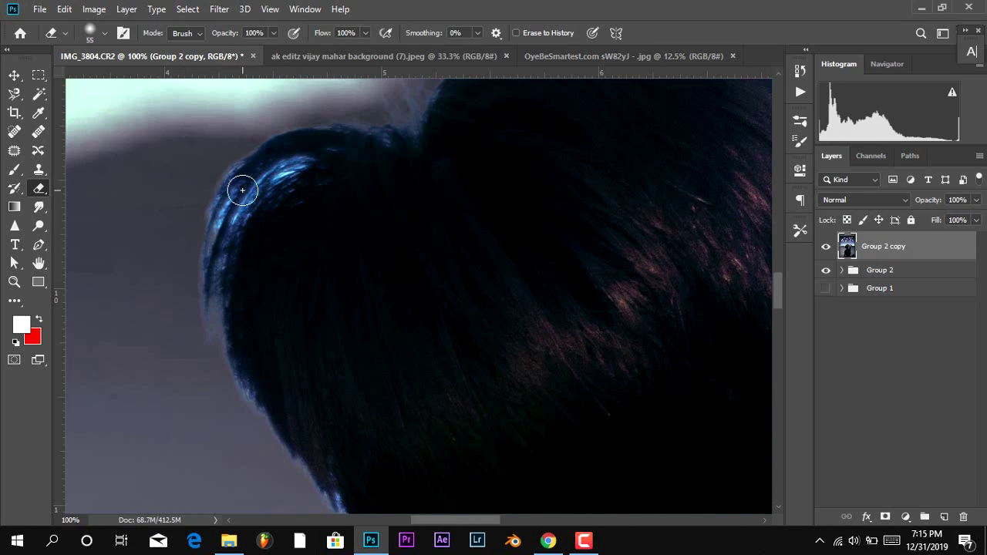
{"action": "key", "text": "ctrl+z"}
{"action": "key", "text": "ctrl+d"}
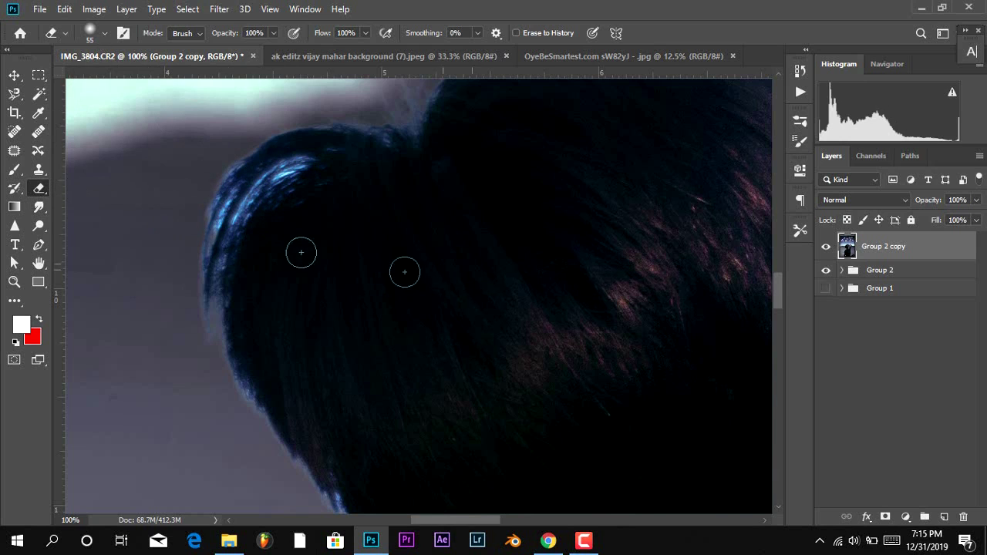
Add a new blank layer above Group 2 copy and start a Gradient Fill layer on top of the image.
{"action": "mouse_move", "coordinate": [777, 286]}
{"action": "left_mouse_down"}
{"action": "mouse_move", "coordinate": [778, 330]}
{"action": "mouse_move", "coordinate": [779, 286]}
{"action": "mouse_move", "coordinate": [775, 321]}
{"action": "mouse_move", "coordinate": [772, 302]}
{"action": "left_mouse_up"}
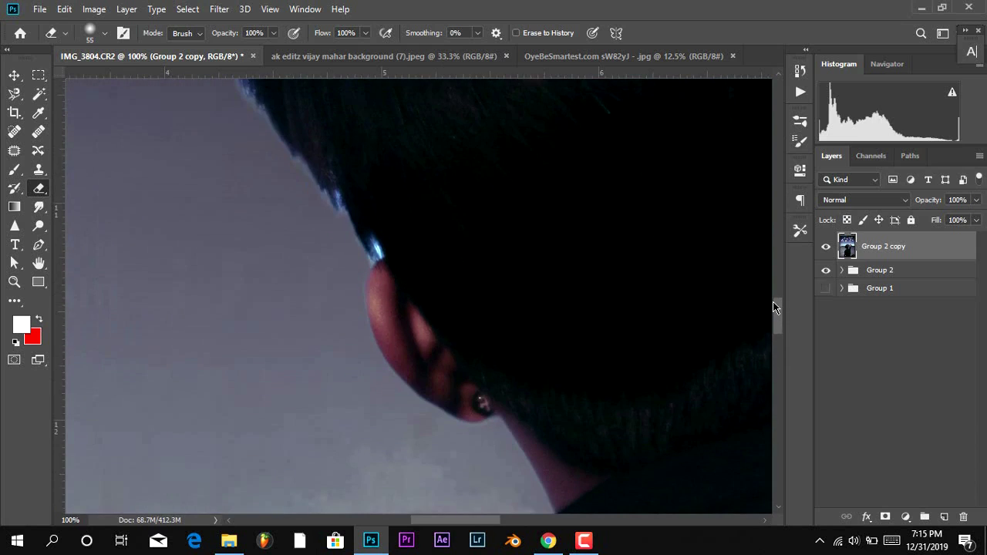
{"action": "key", "text": "ctrl+minus"}
{"action": "key", "text": "ctrl+minus"}
{"action": "key", "text": "ctrl+minus"}
{"action": "key", "text": "ctrl+minus"}
{"action": "key", "text": "ctrl+minus"}
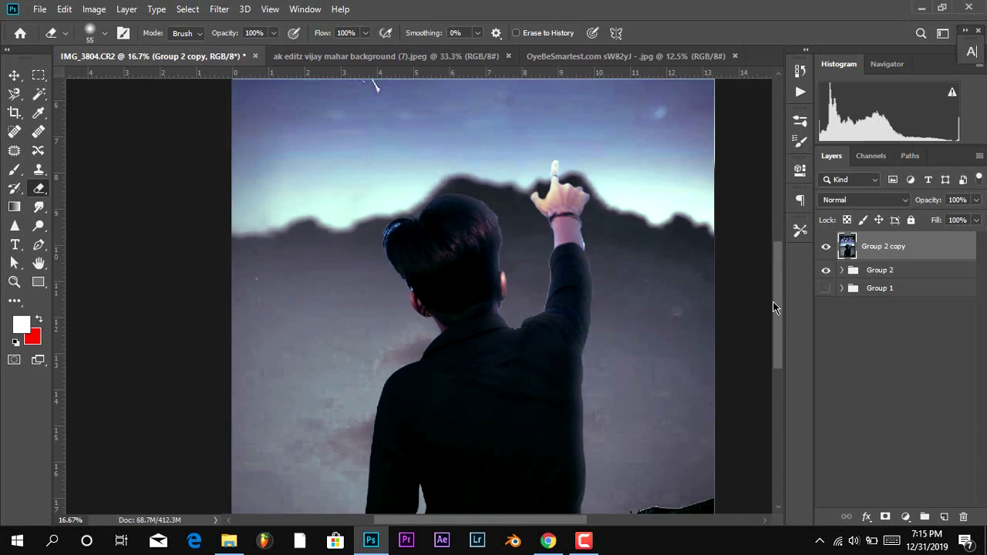
{"action": "left_click", "coordinate": [946, 516]}
{"action": "left_click", "coordinate": [905, 516]}
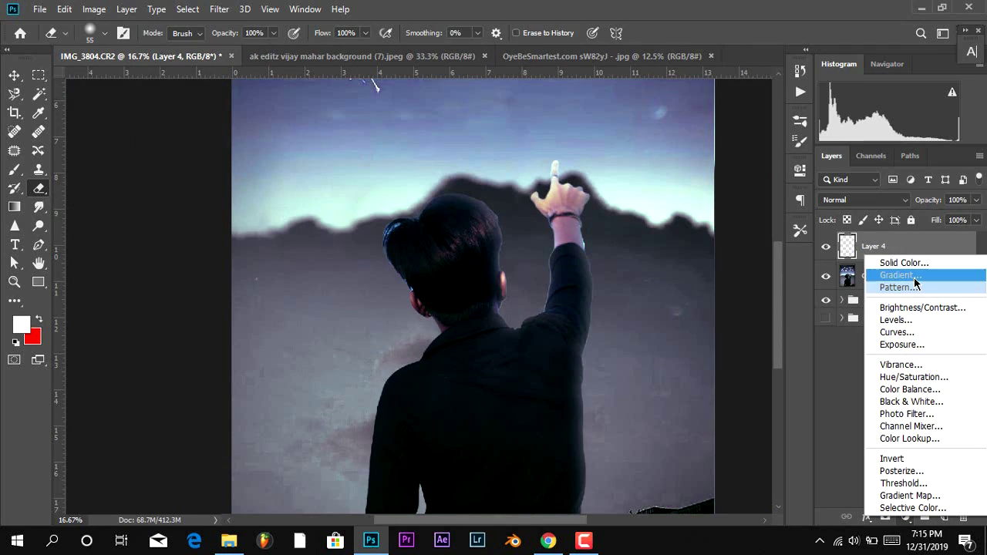
{"action": "left_click", "coordinate": [900, 275]}
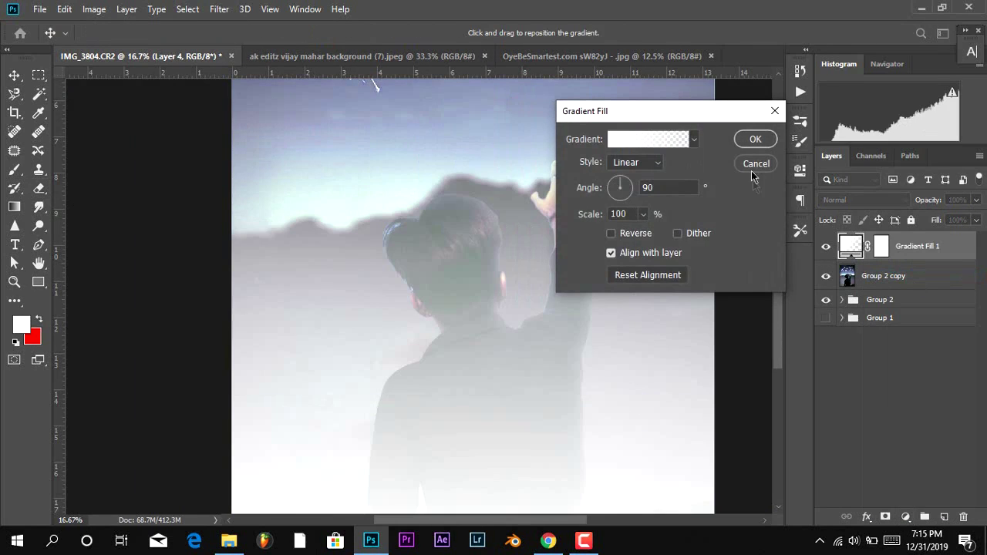
{"action": "left_click_drag", "start_coordinate": [697, 115], "coordinate": [782, 95]}
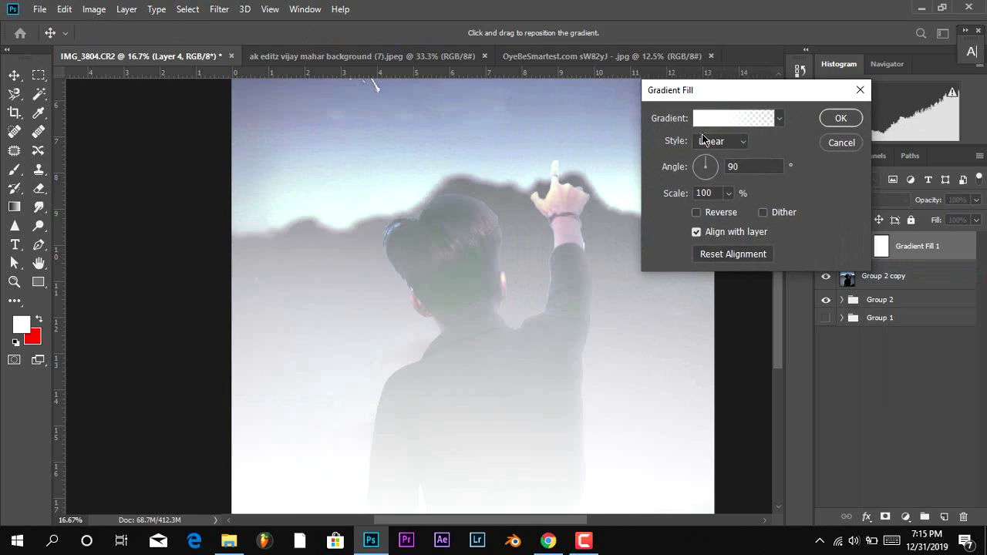
Choose the Blue, Yellow, Blue preset for the gradient fill and confirm it.
{"action": "left_click", "coordinate": [704, 124]}
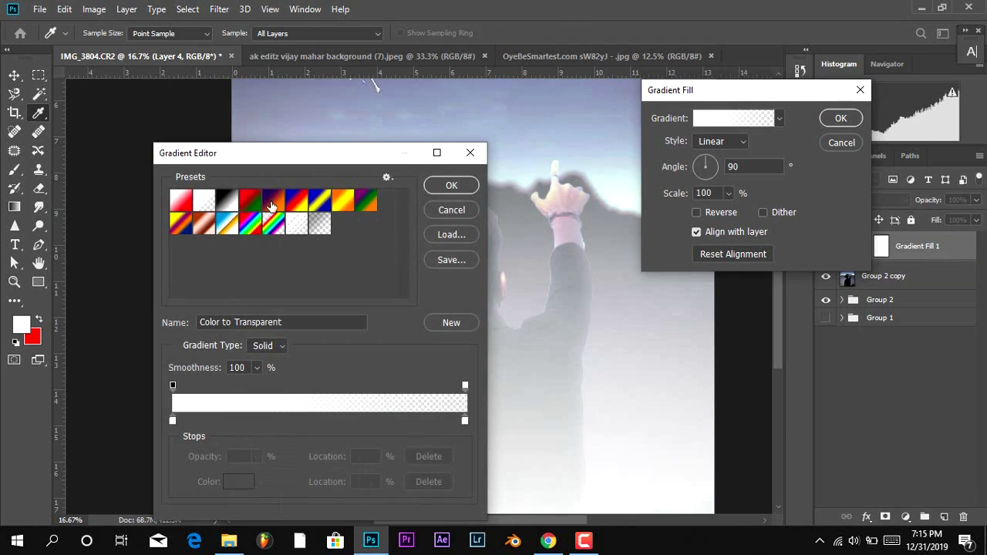
{"action": "left_click", "coordinate": [321, 204]}
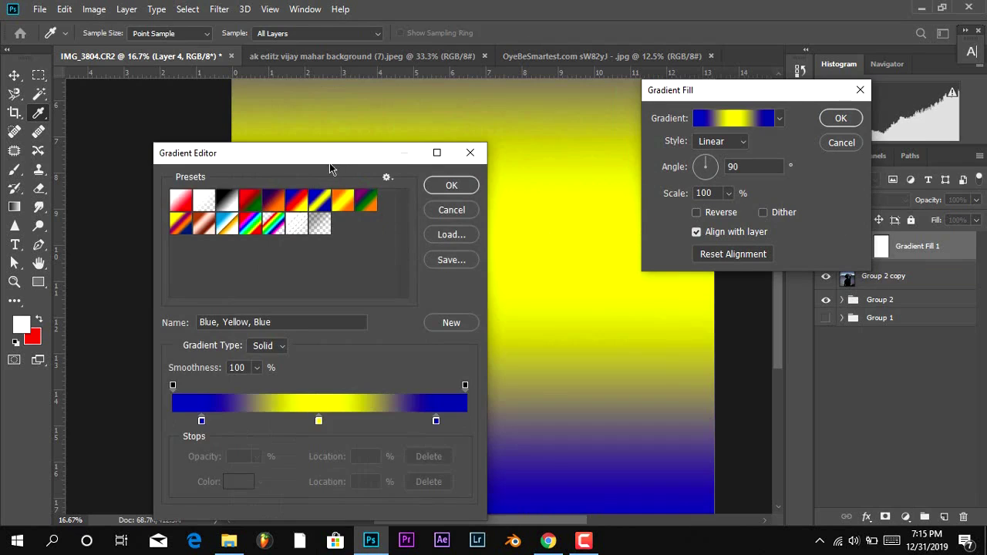
{"action": "left_click_drag", "start_coordinate": [325, 157], "coordinate": [236, 155]}
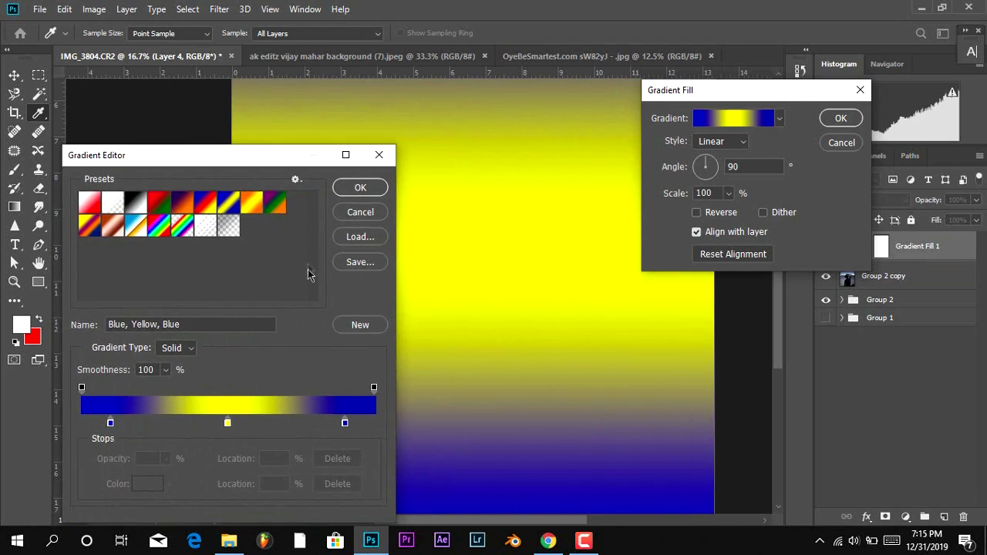
{"action": "left_click", "coordinate": [355, 185]}
{"action": "left_click", "coordinate": [841, 118]}
Set the Gradient Fill layer's blend mode to Hue and view the whole image.
{"action": "left_click", "coordinate": [848, 201]}
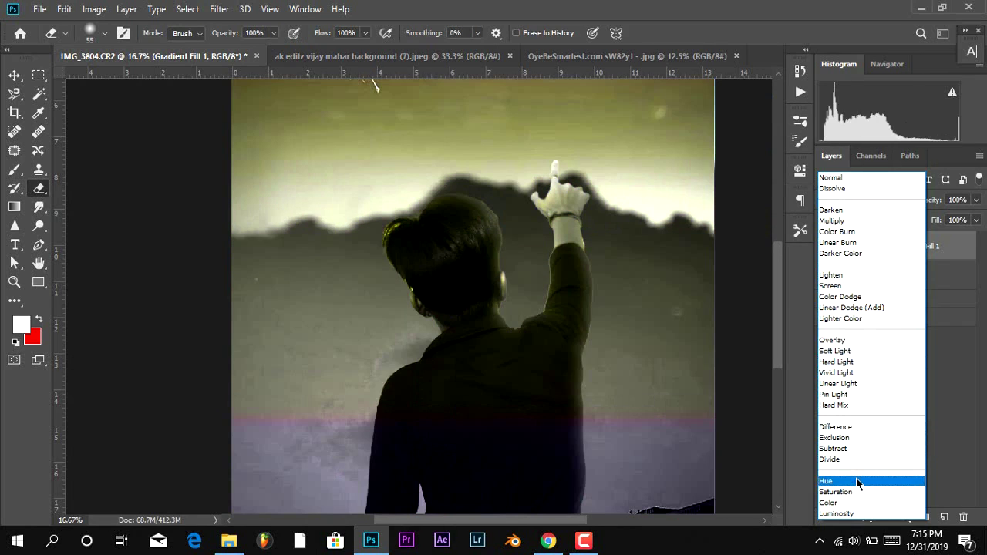
{"action": "left_click", "coordinate": [859, 479]}
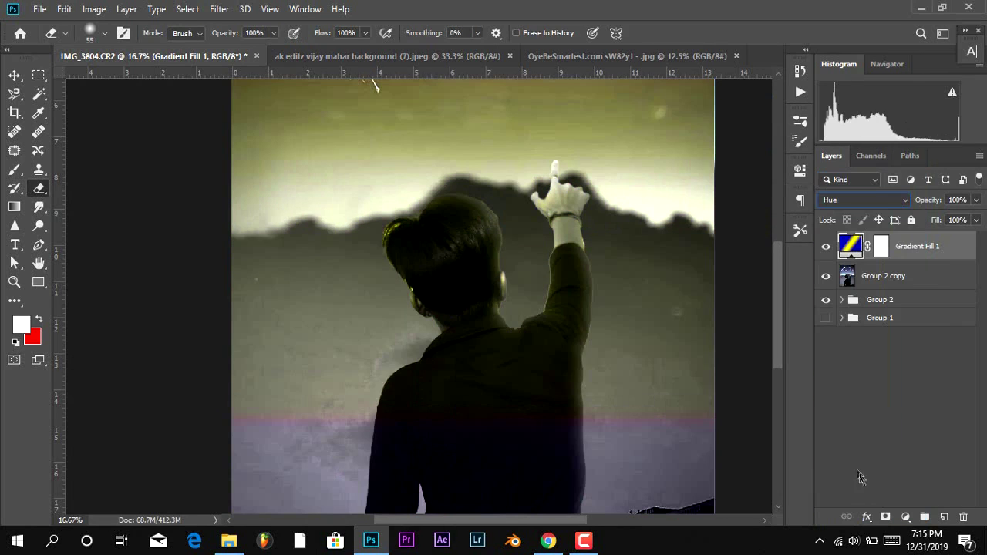
{"action": "key", "text": "ctrl+minus"}
{"action": "key", "text": "ctrl+minus"}
{"action": "key", "text": "ctrl+minus"}
{"action": "key", "text": "ctrl+minus"}
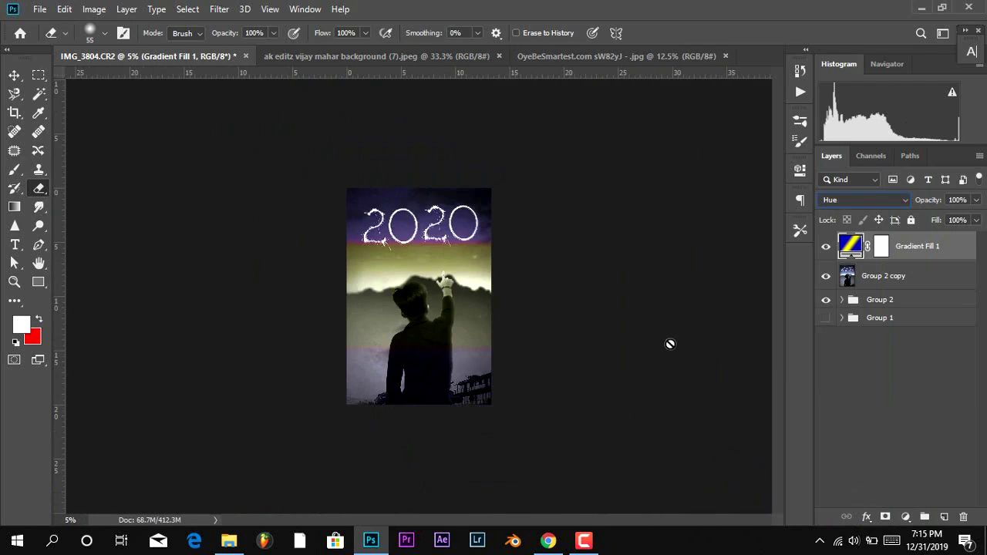
Try other blend modes on the Gradient Fill layer and delete the layer.
{"action": "left_click", "coordinate": [862, 200]}
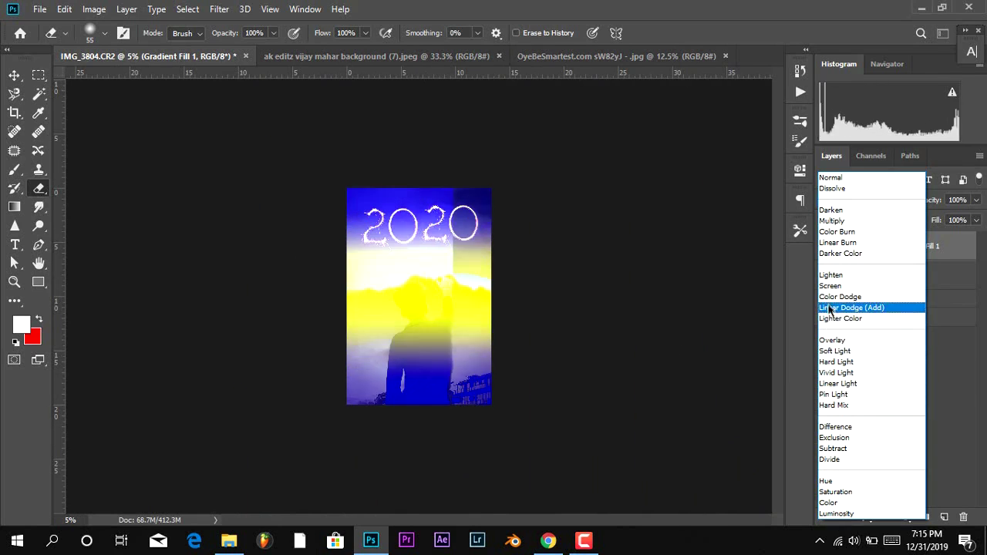
{"action": "left_click", "coordinate": [841, 253]}
{"action": "left_click_drag", "start_coordinate": [853, 257], "coordinate": [964, 517]}
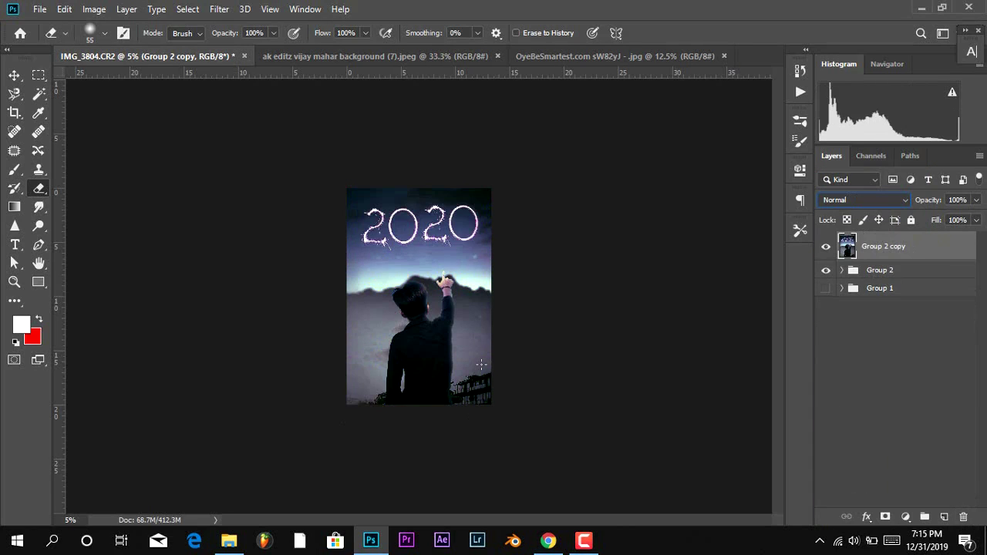
{"action": "key", "text": "ctrl+plus"}
{"action": "key", "text": "ctrl+plus"}
{"action": "key", "text": "ctrl+plus"}
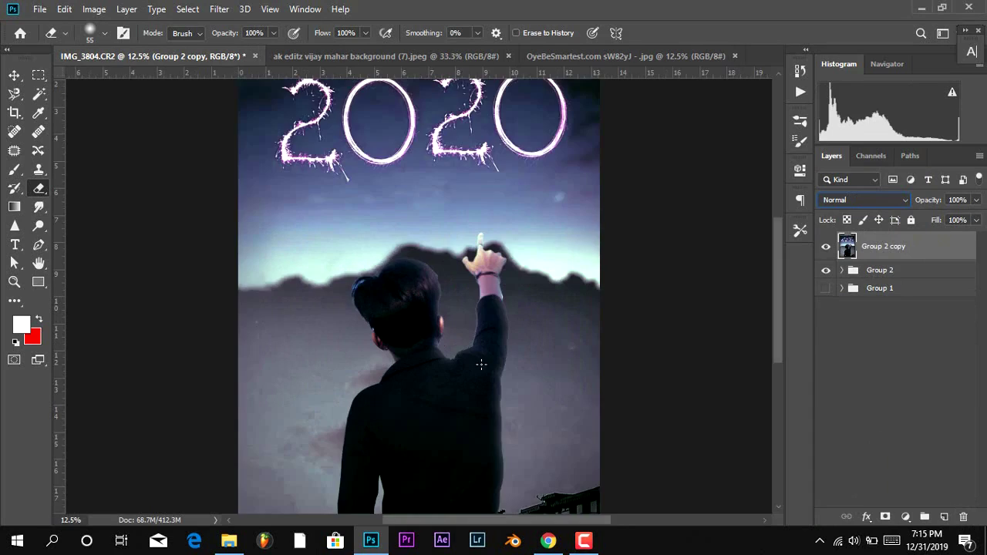
{"action": "key", "text": "ctrl+minus"}
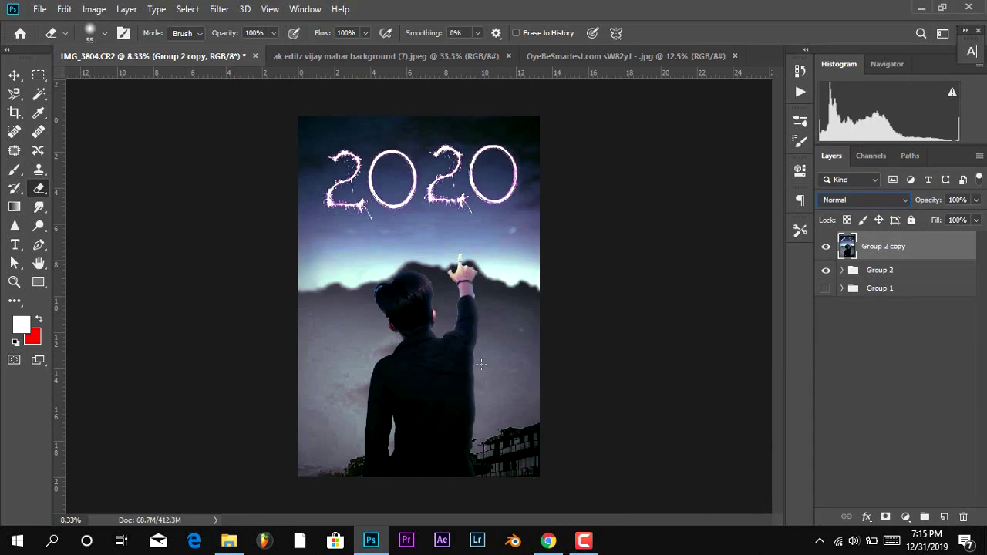
{"action": "key", "text": "ctrl+o"}
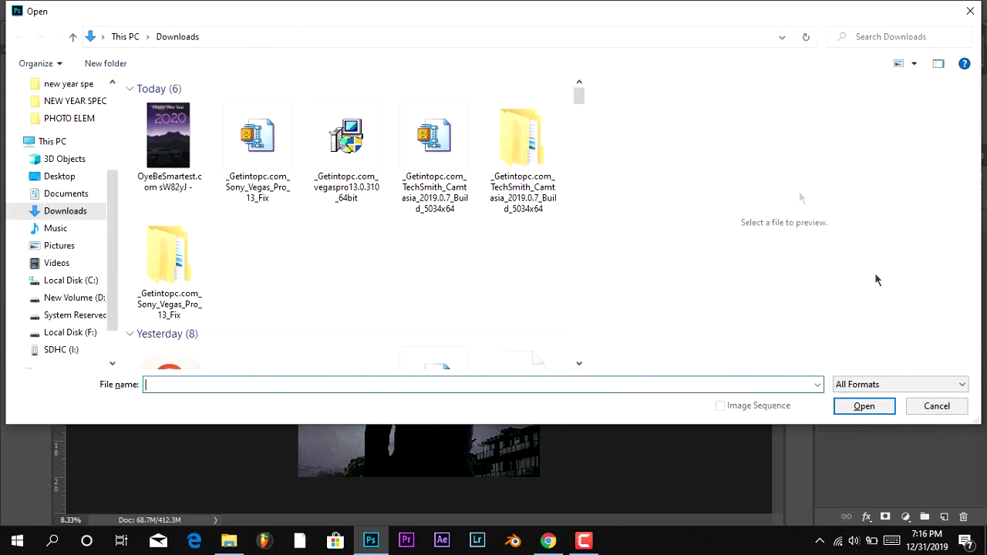
{"action": "left_click", "coordinate": [935, 407]}
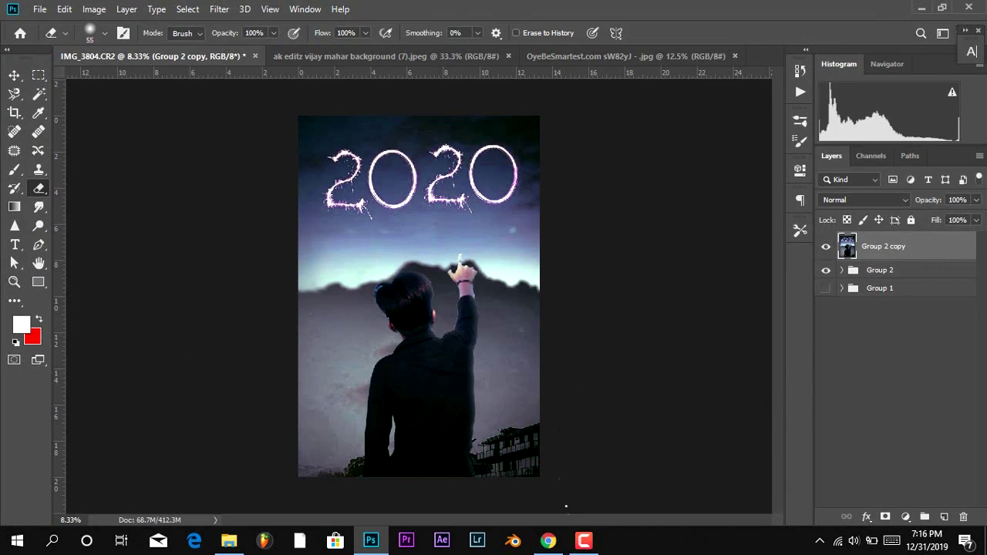
{"action": "left_click", "coordinate": [585, 543]}
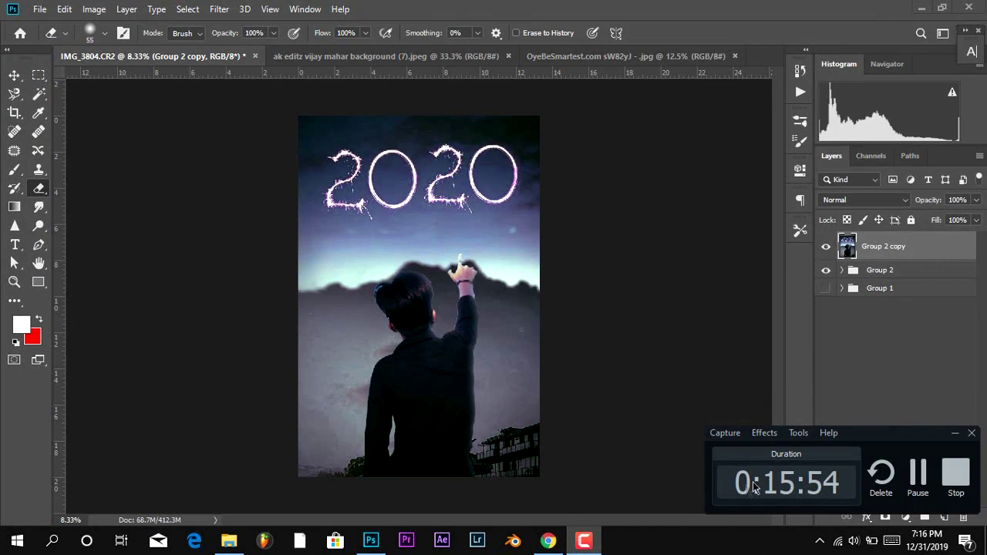